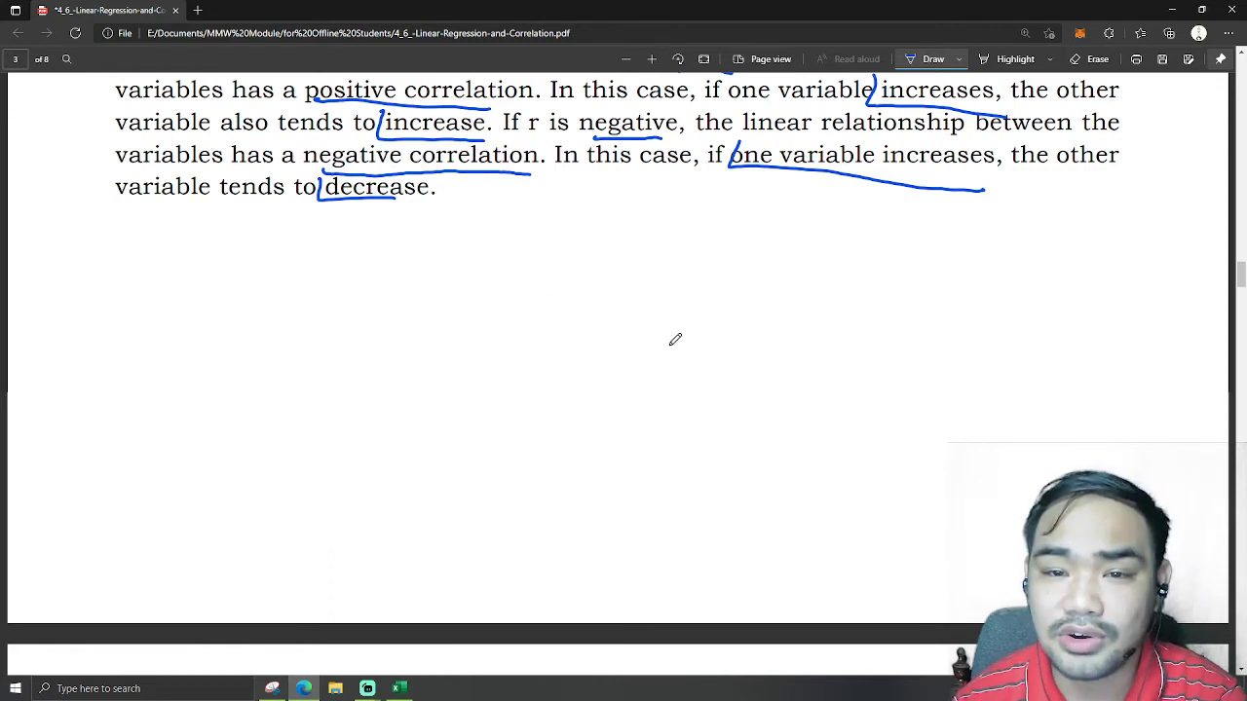
# Step: Read the positive and negative correlation paragraph and the worked height and shoe size example in the PDF module
pyautogui.scroll(4, 652, 341)
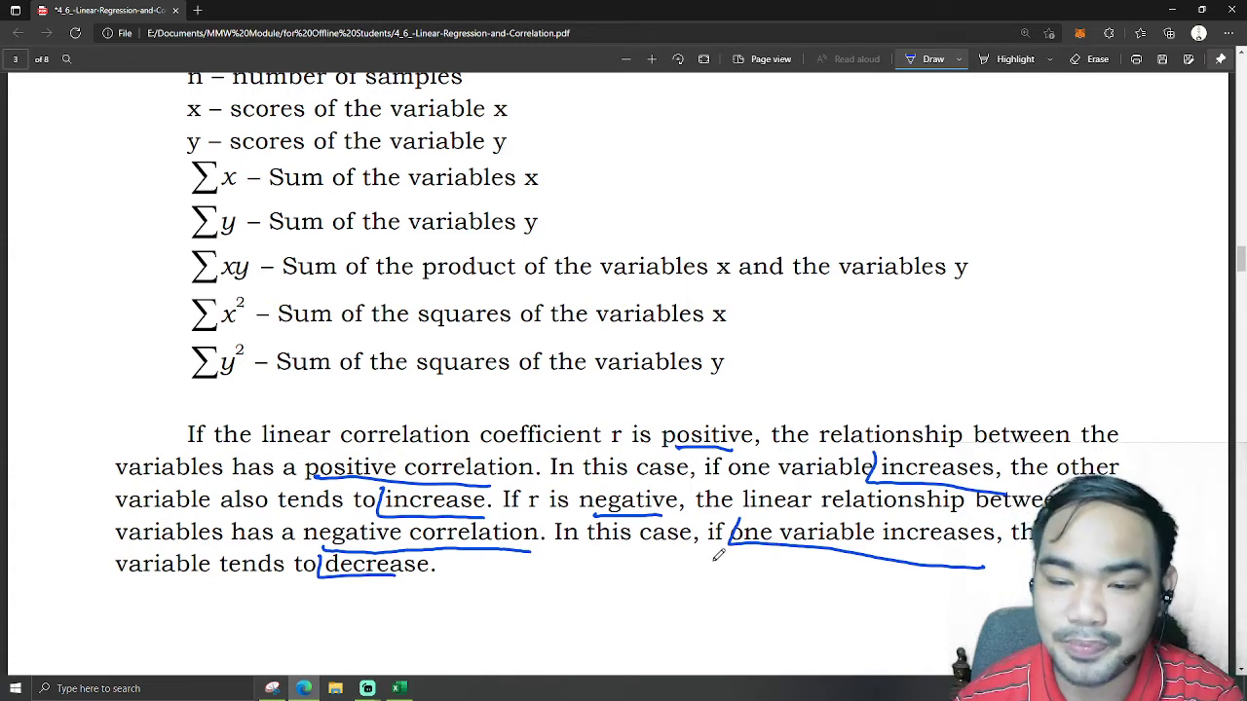
pyautogui.scroll(-1, 718, 556)
pyautogui.scroll(-2, 716, 555)
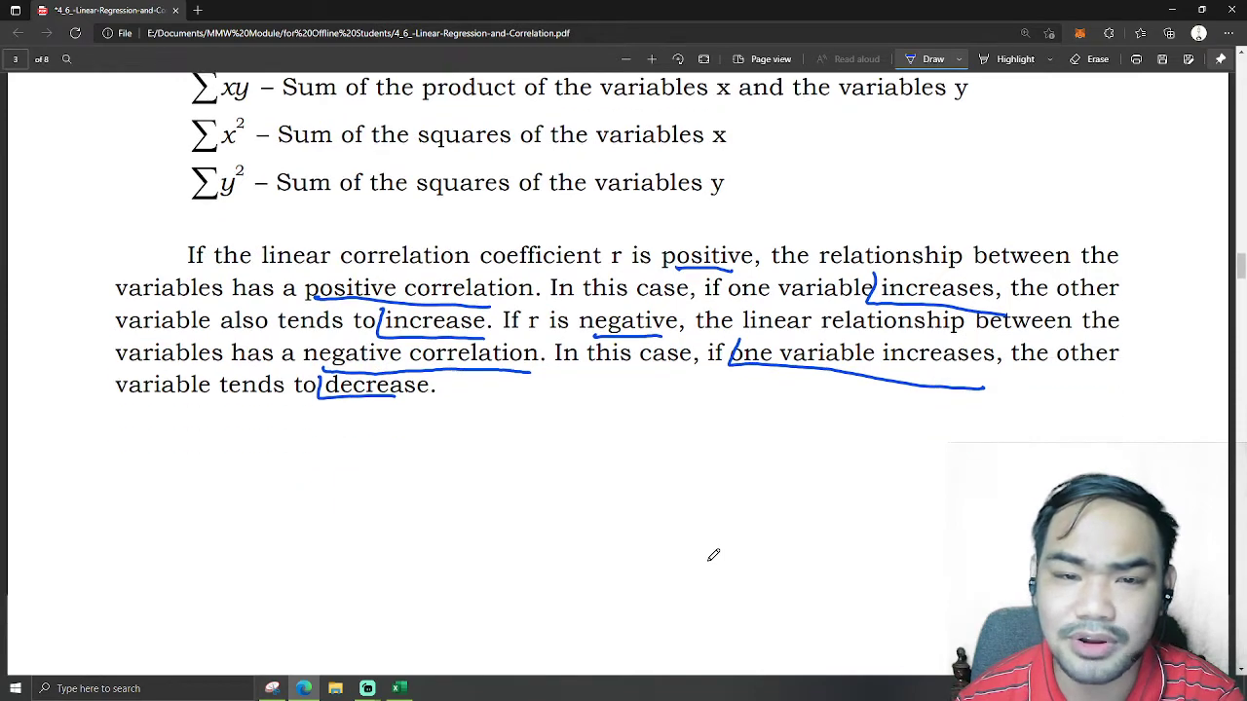
pyautogui.scroll(-1, 713, 555)
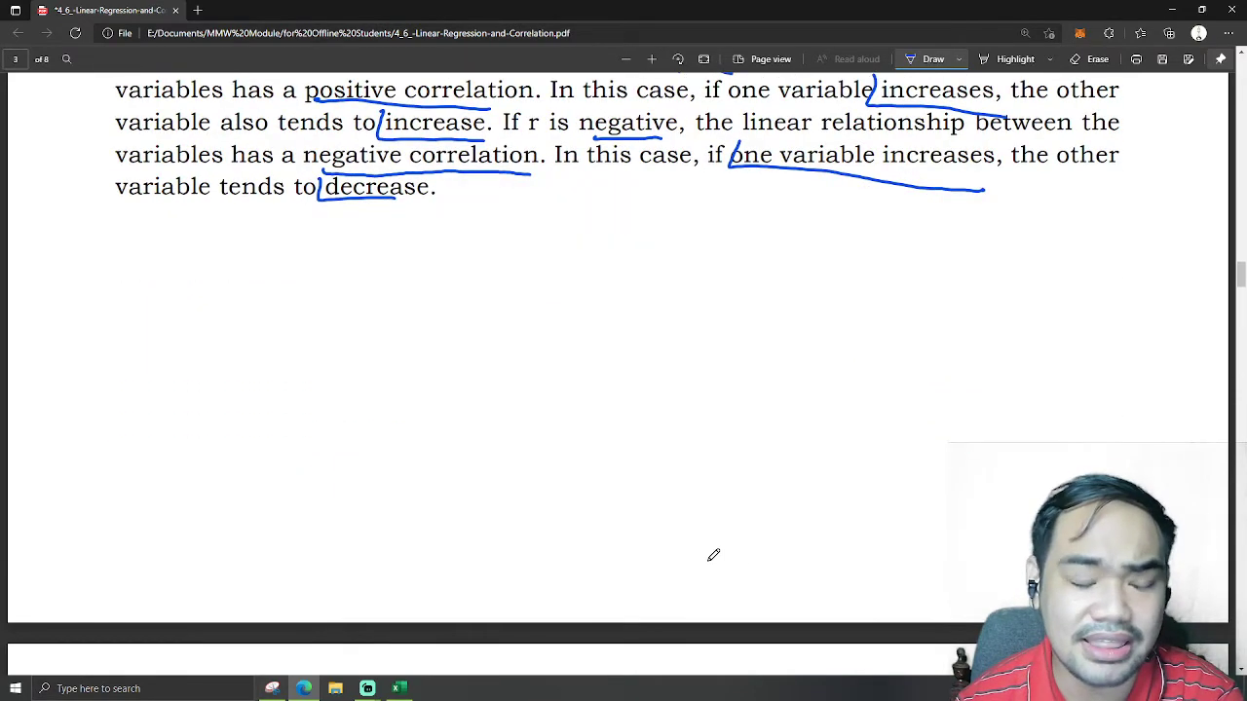
pyautogui.scroll(-4, 713, 539)
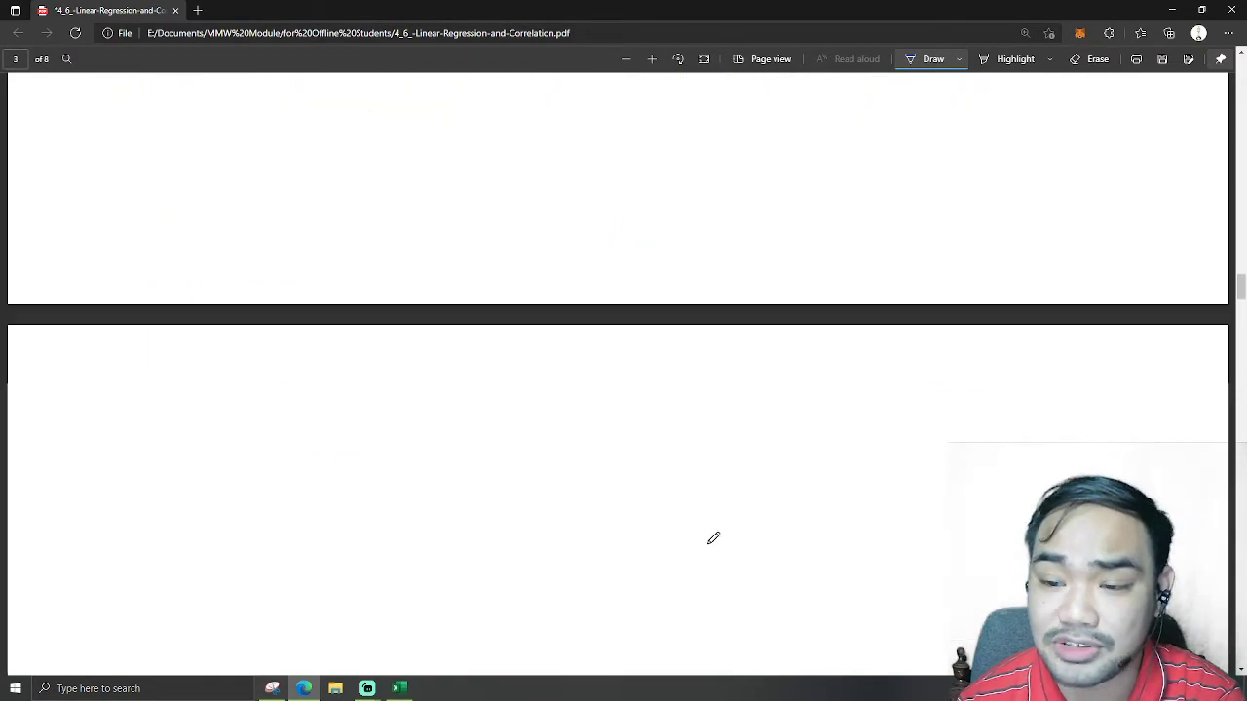
pyautogui.scroll(-3, 713, 539)
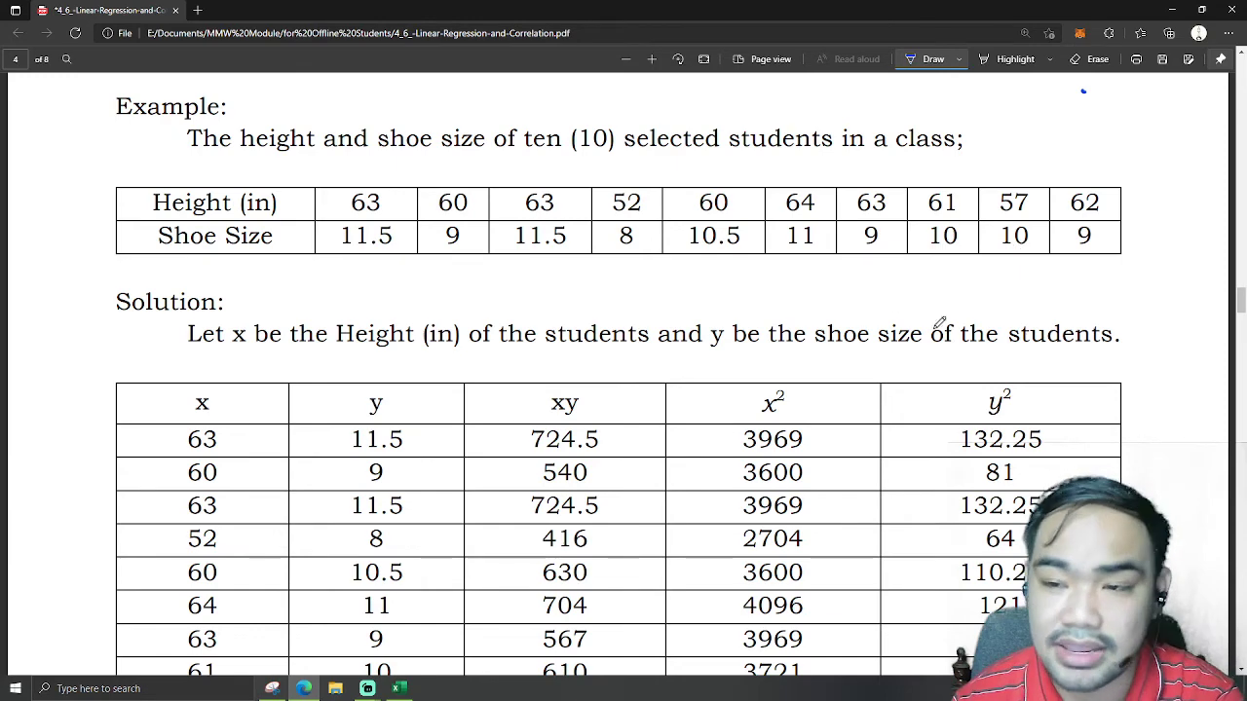
pyautogui.scroll(-5, 852, 295)
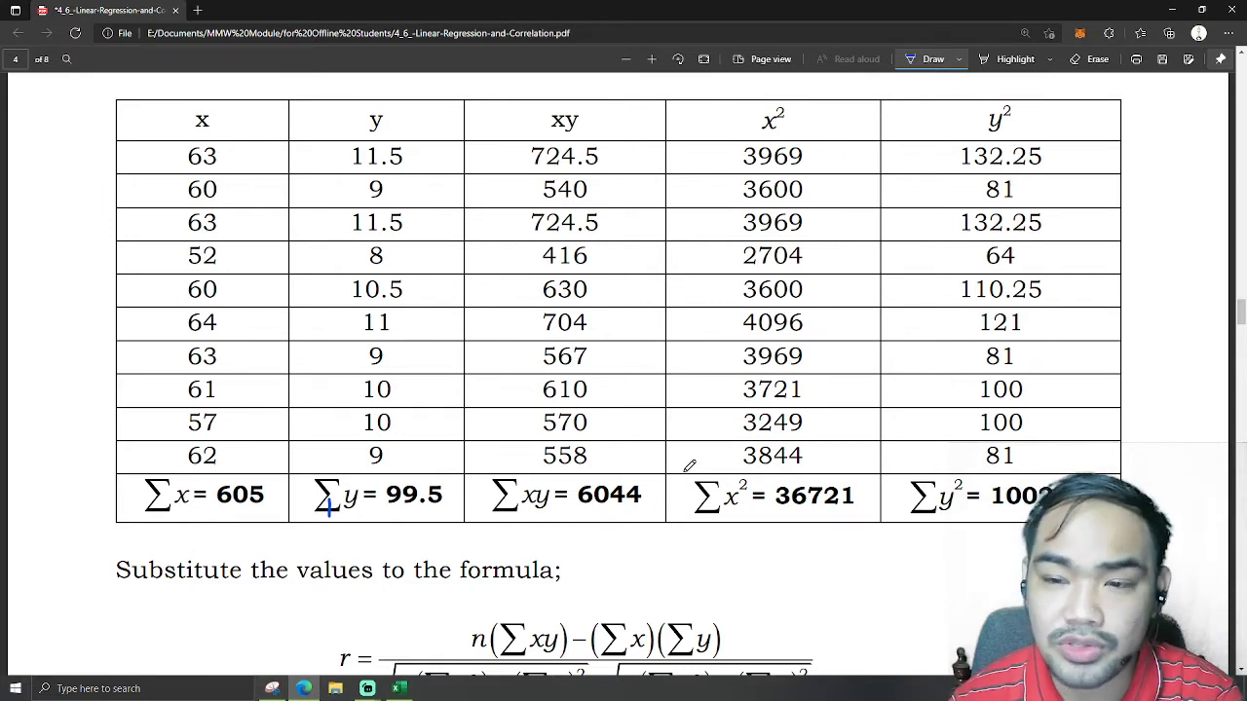
pyautogui.scroll(2, 689, 465)
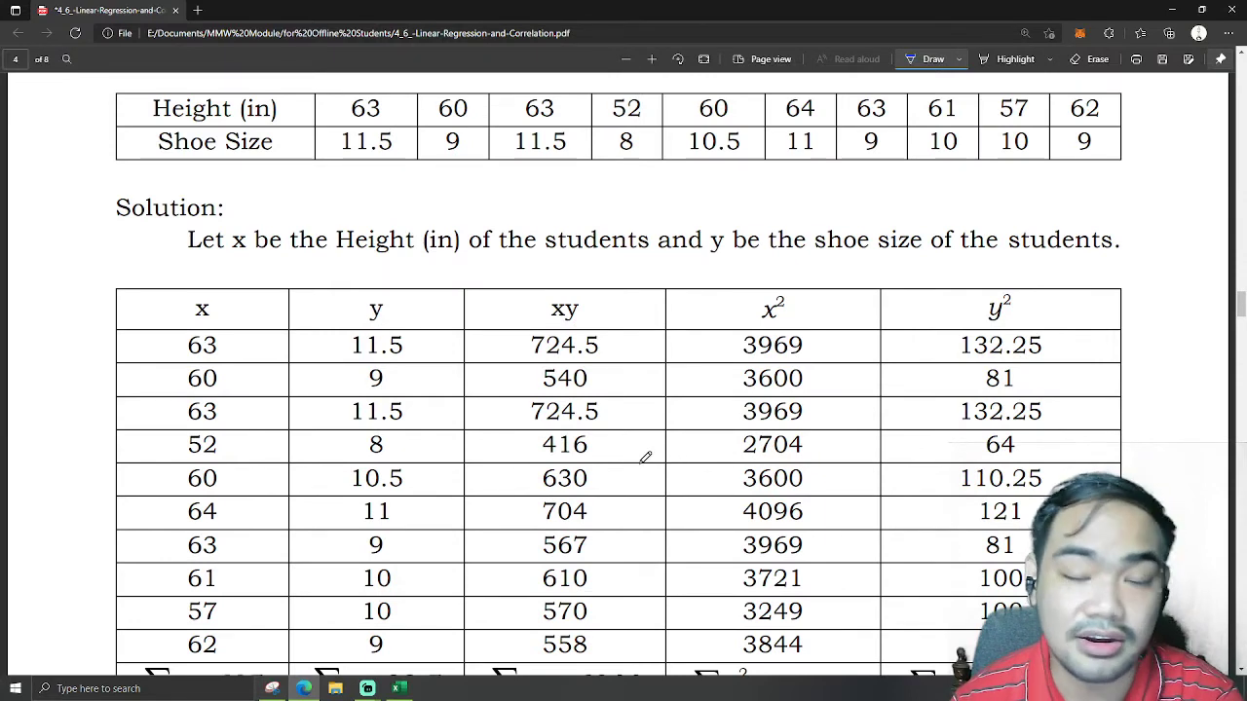
pyautogui.scroll(1, 645, 456)
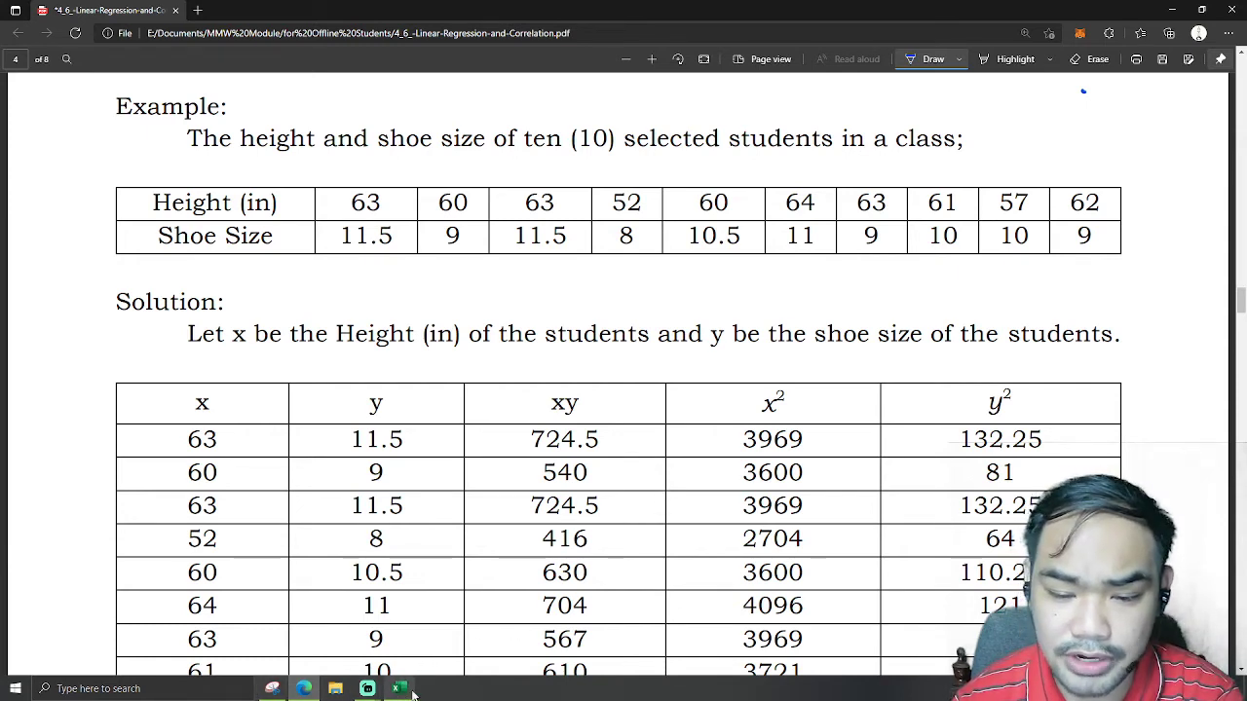
# Step: Switch to Excel to view the height and shoe size worksheet, and return to the PDF module in the browser
pyautogui.moveTo(403, 690)
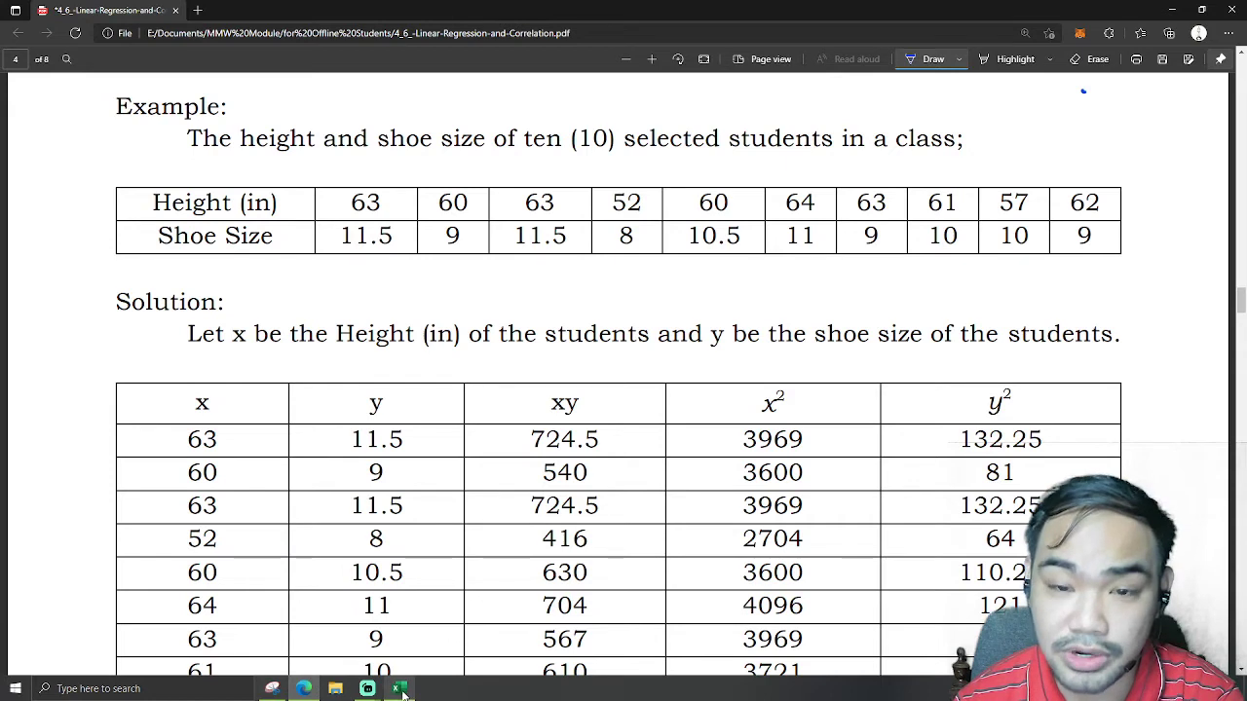
pyautogui.click(402, 689)
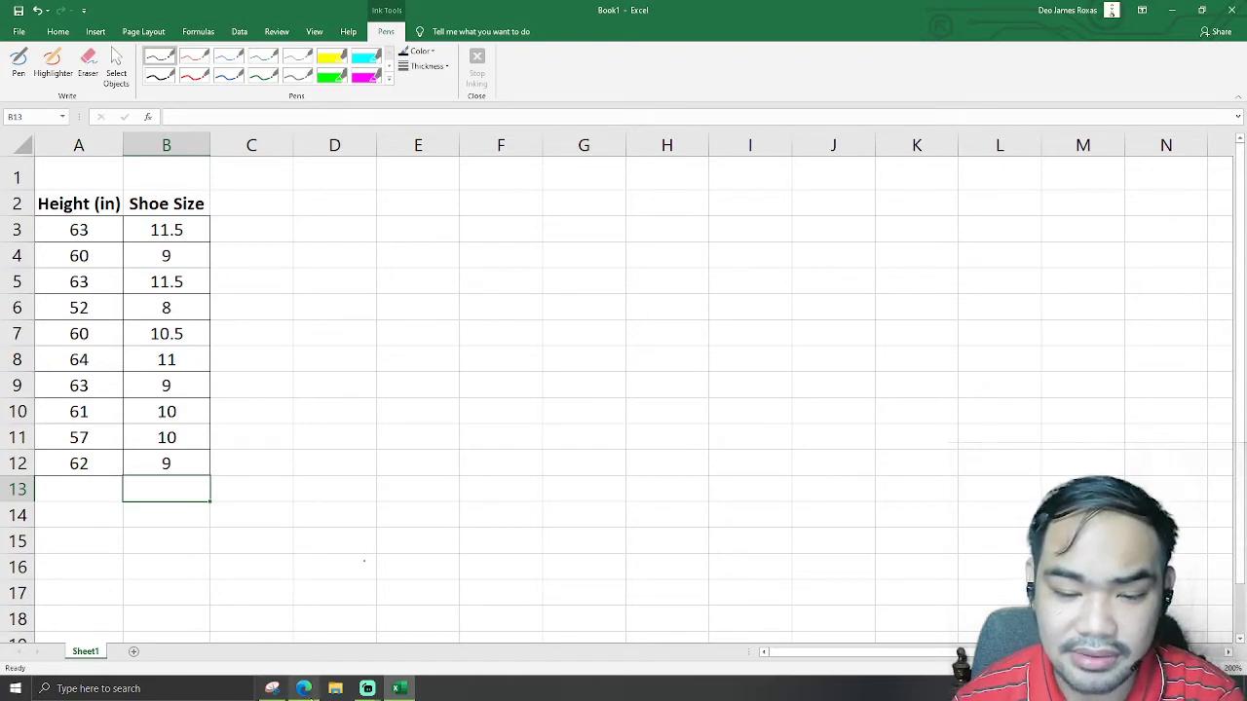
pyautogui.moveTo(306, 691)
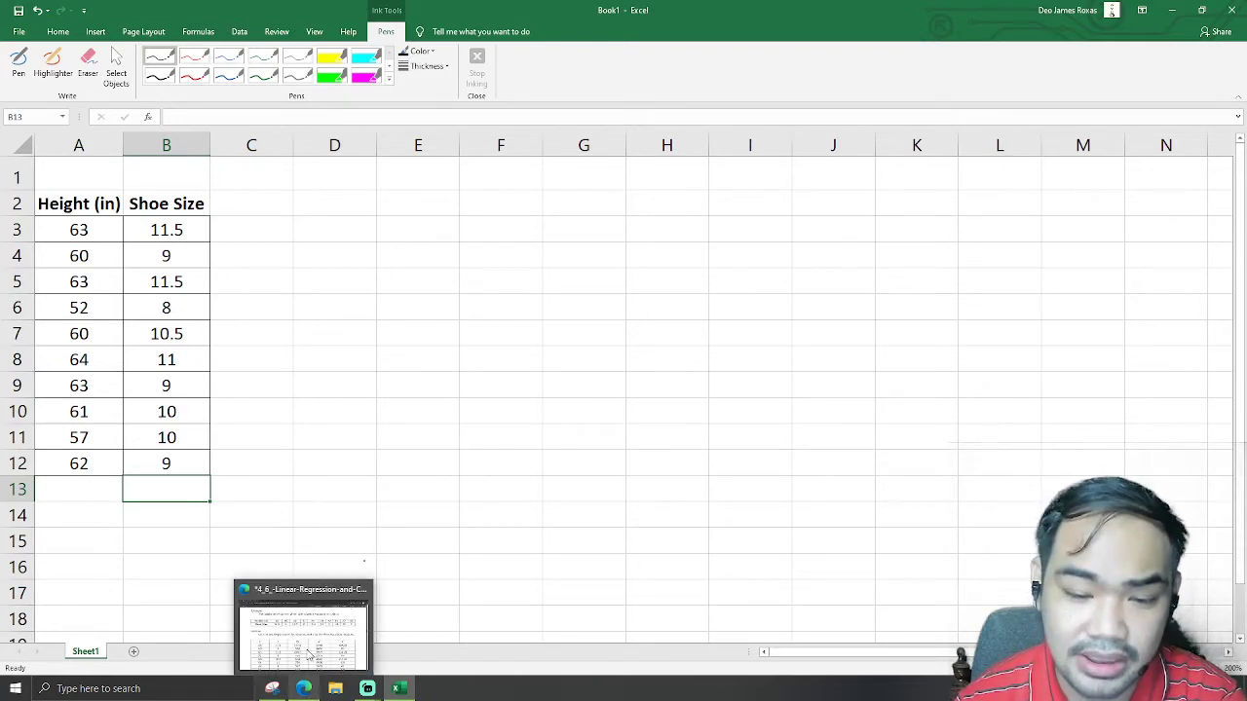
pyautogui.click(308, 654)
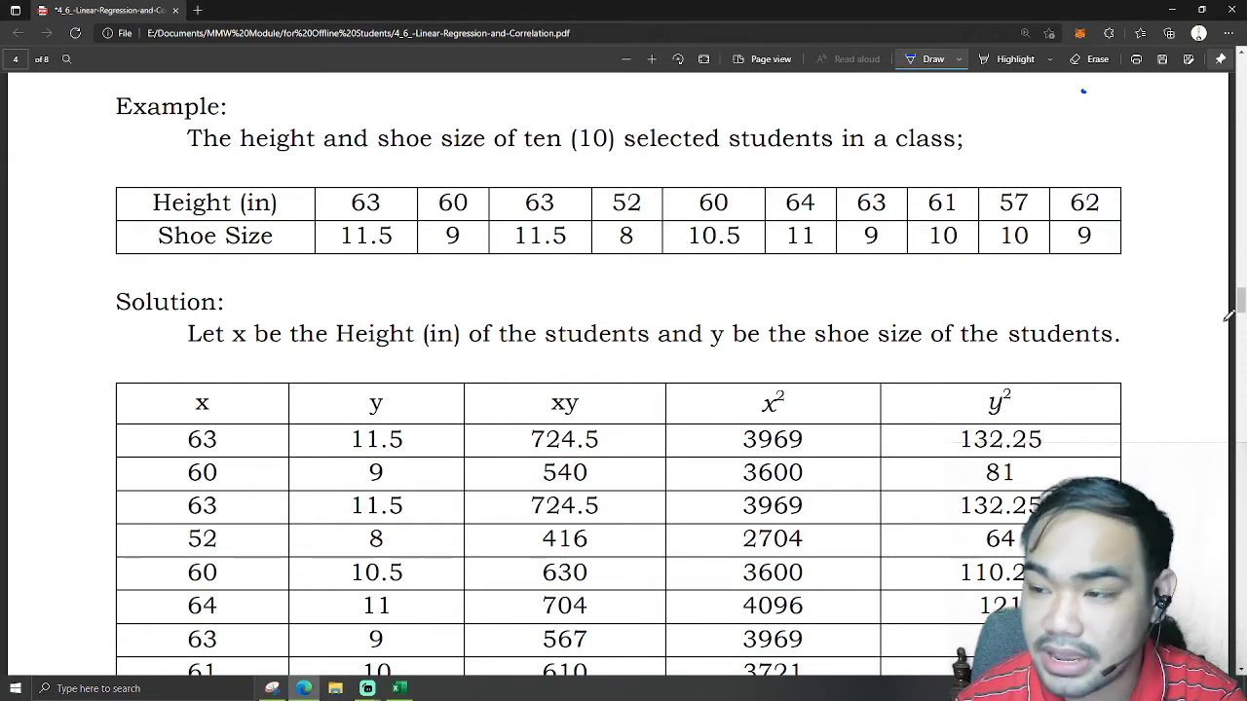
# Step: Go back to the Pearson's r formula on page 3 and capture the whole formula with Snipping Tool
pyautogui.moveTo(1241, 305); pyautogui.dragTo(1241, 247)
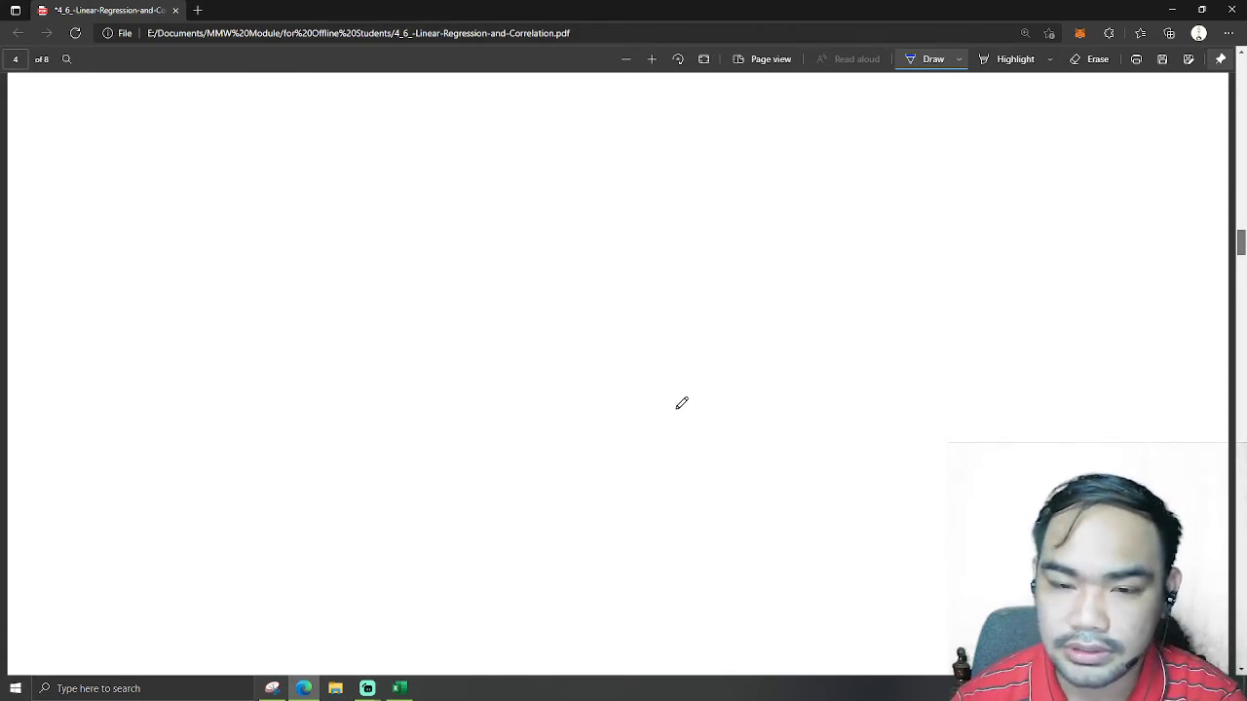
pyautogui.scroll(2, 682, 404)
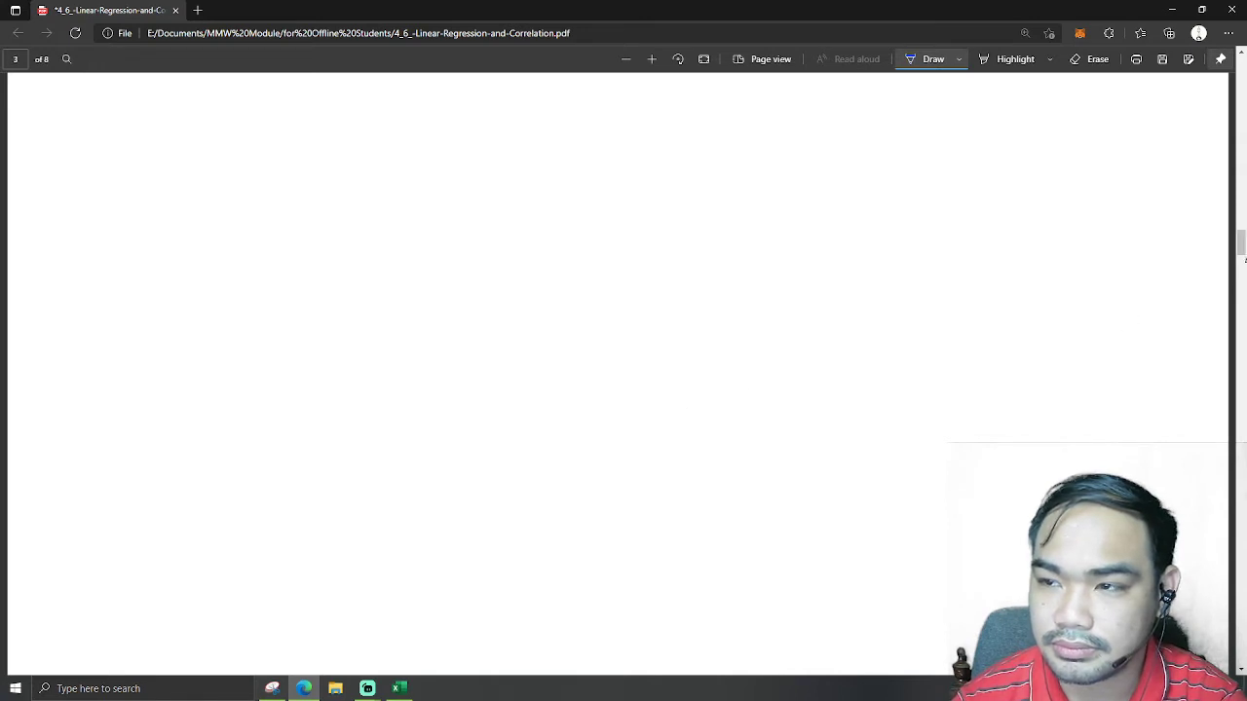
pyautogui.moveTo(1241, 247); pyautogui.dragTo(1241, 240)
pyautogui.scroll(-3, 917, 353)
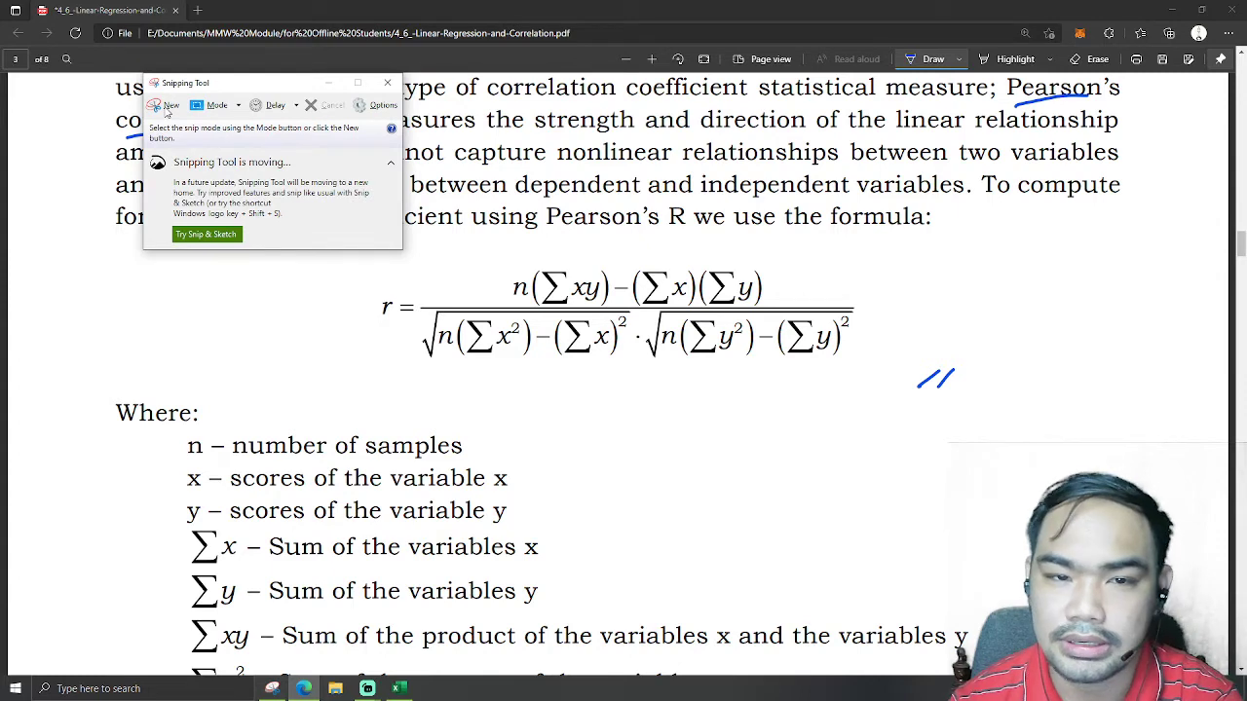
pyautogui.click(164, 106)
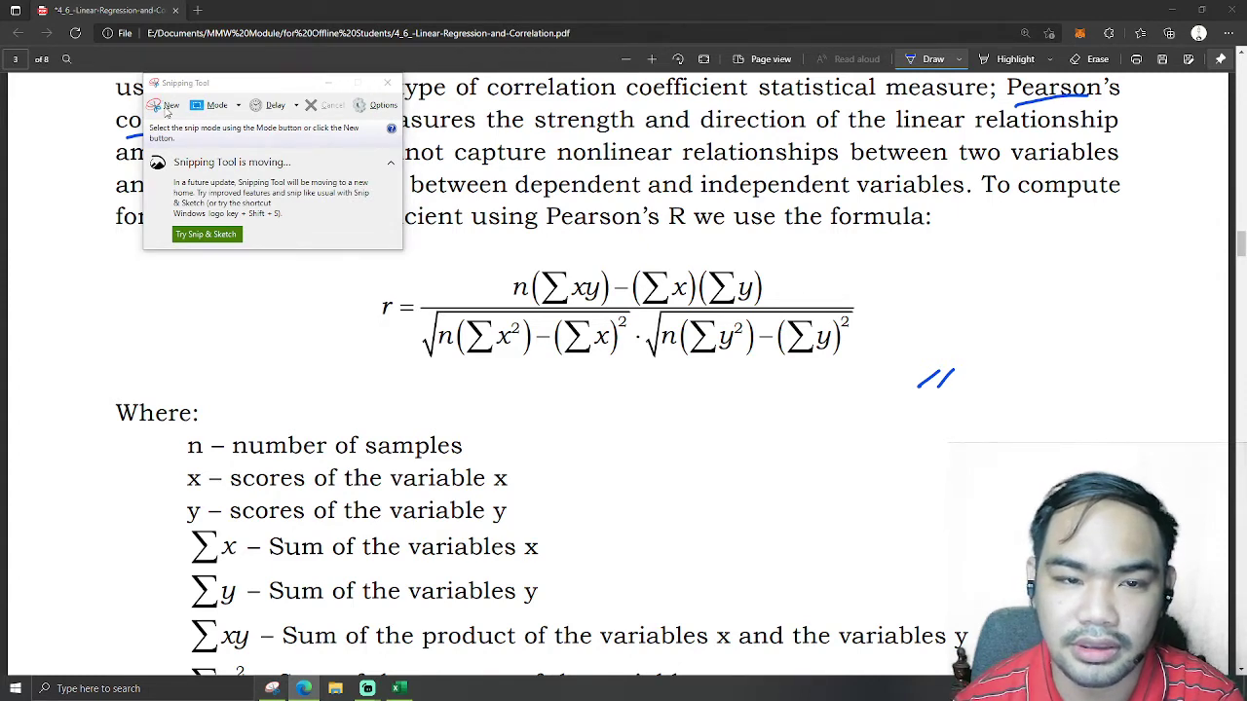
pyautogui.click(167, 107)
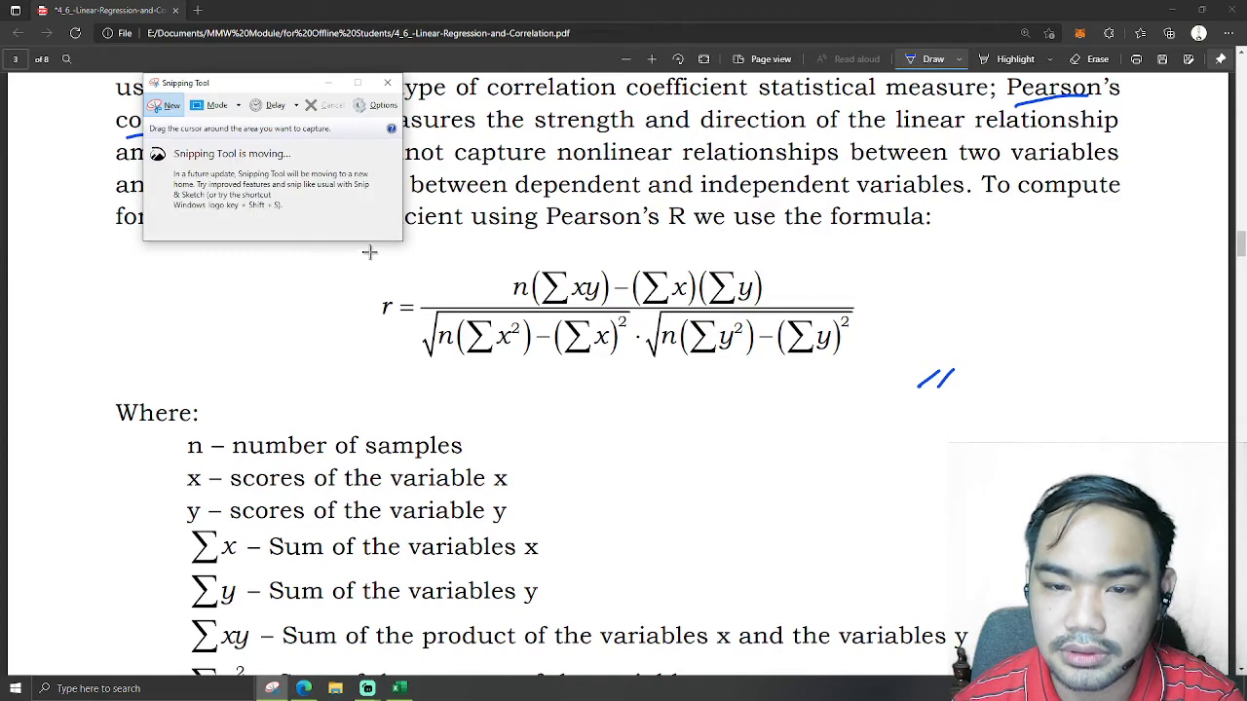
pyautogui.moveTo(367, 252); pyautogui.dragTo(876, 373)
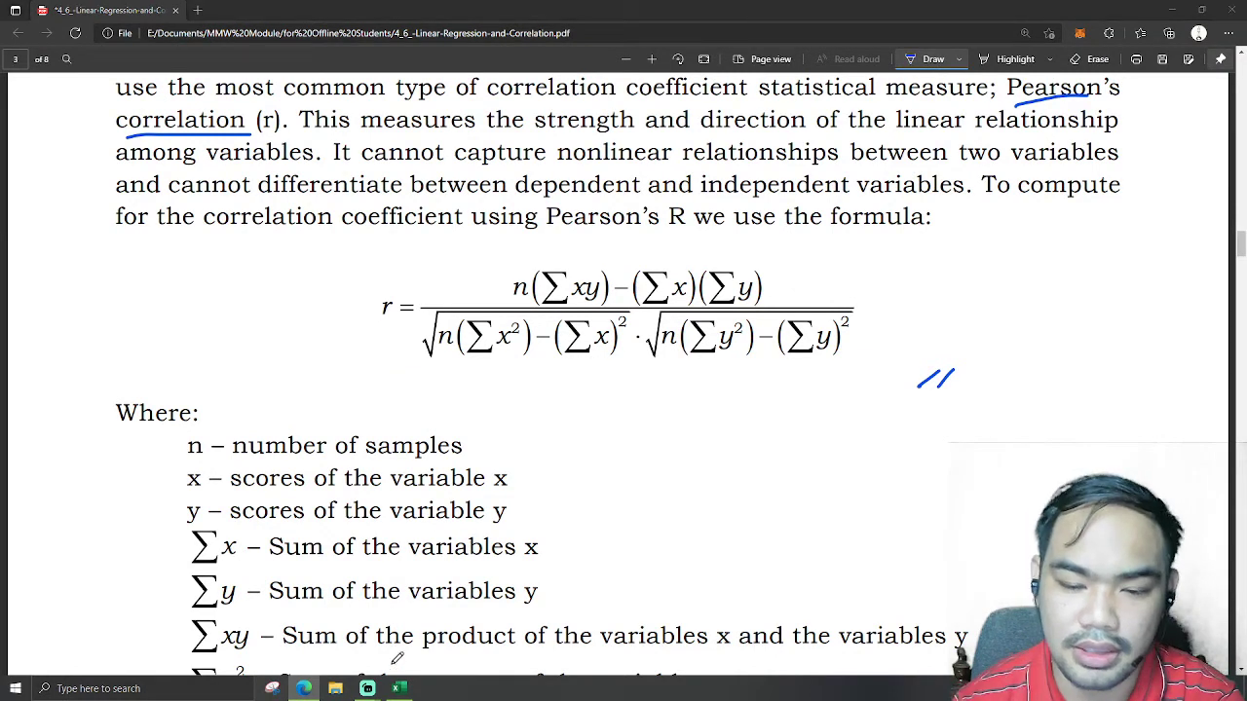
# Step: Switch to the Excel workbook and paste the captured formula picture at cell B14
pyautogui.moveTo(396, 689)
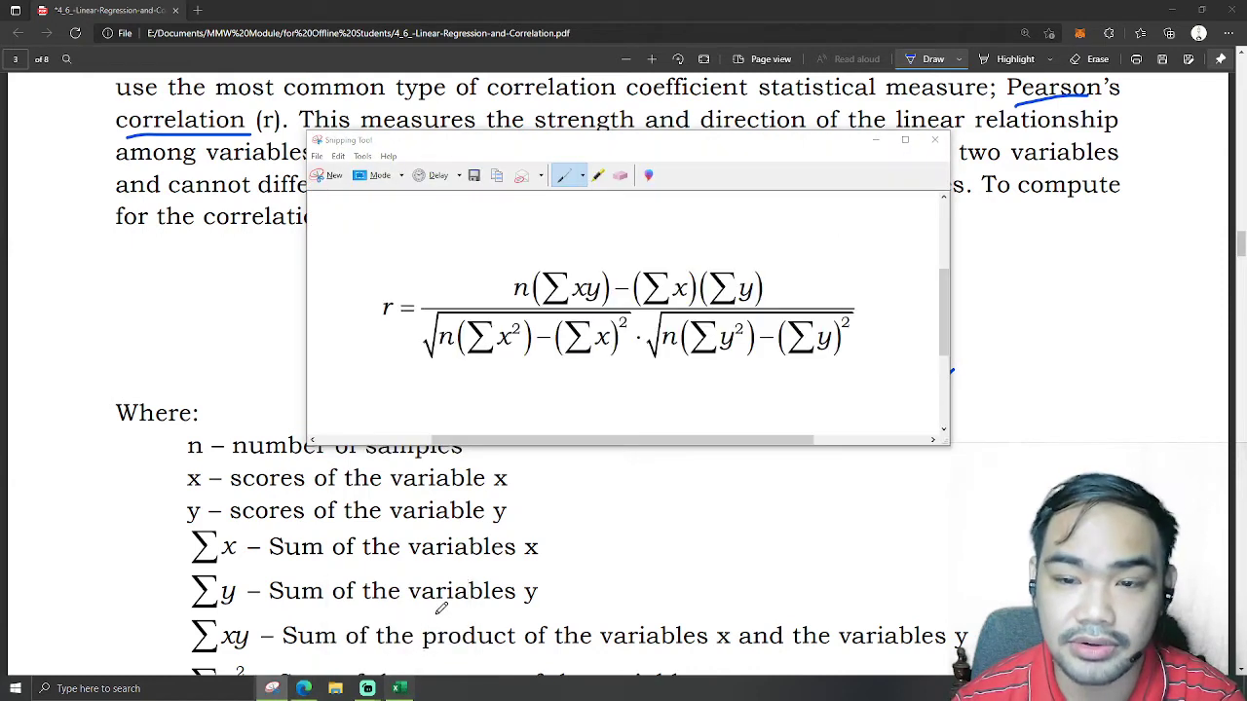
pyautogui.click(401, 688)
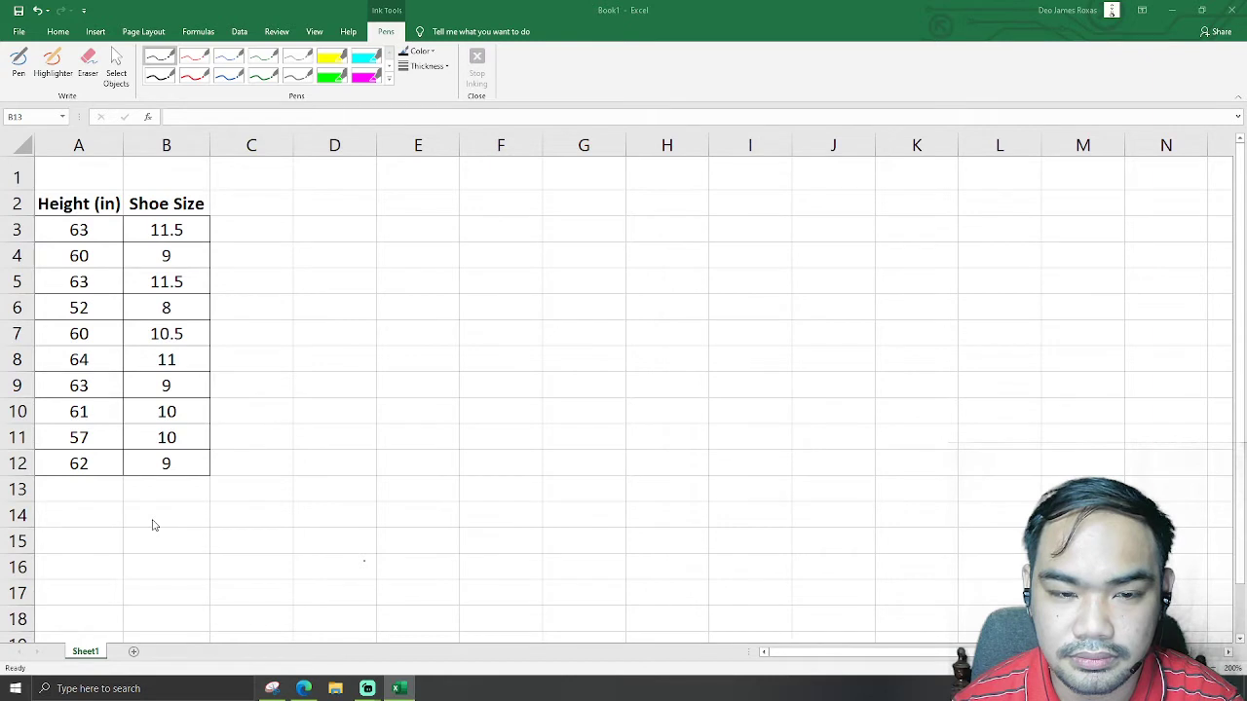
pyautogui.click(169, 523)
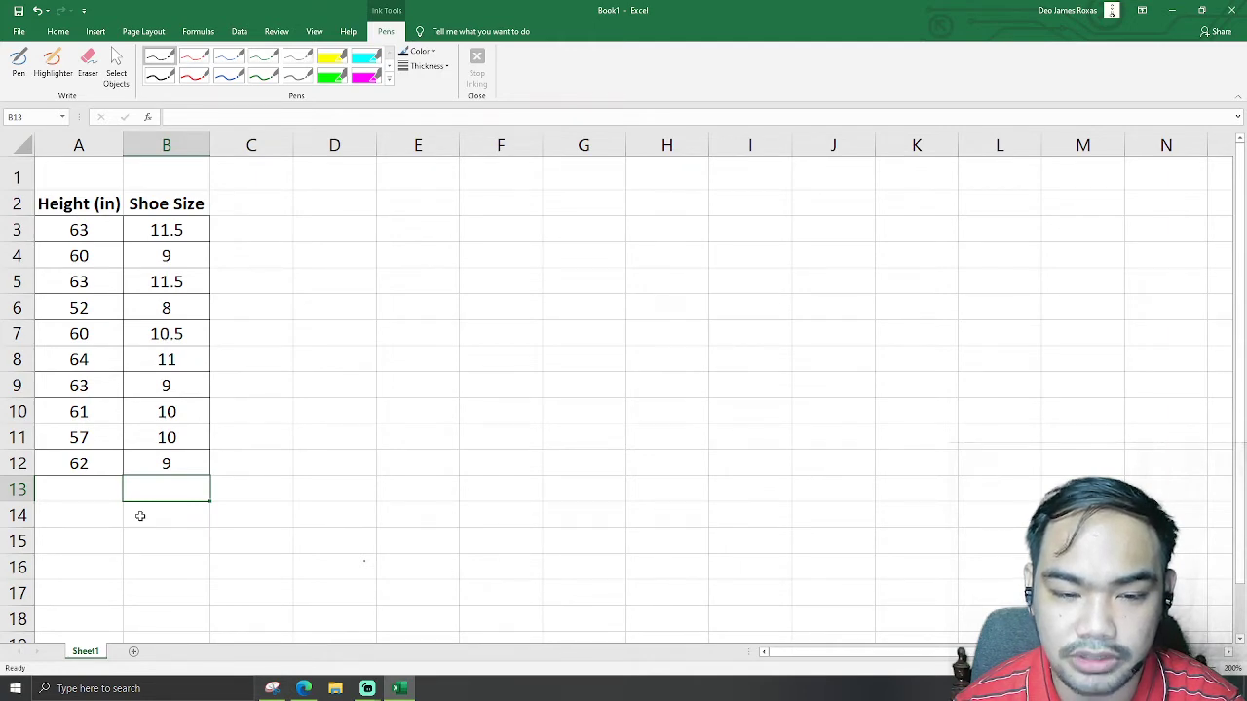
pyautogui.click(140, 516)
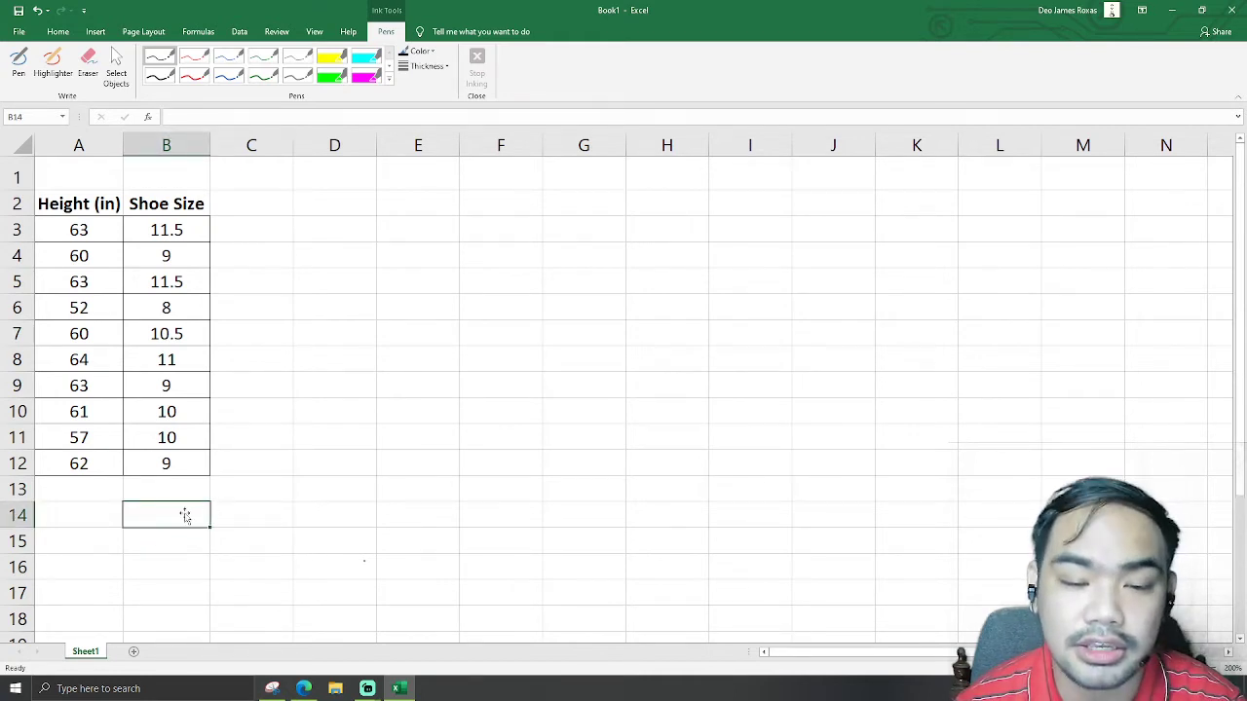
pyautogui.hotkey('ctrl', 'v')
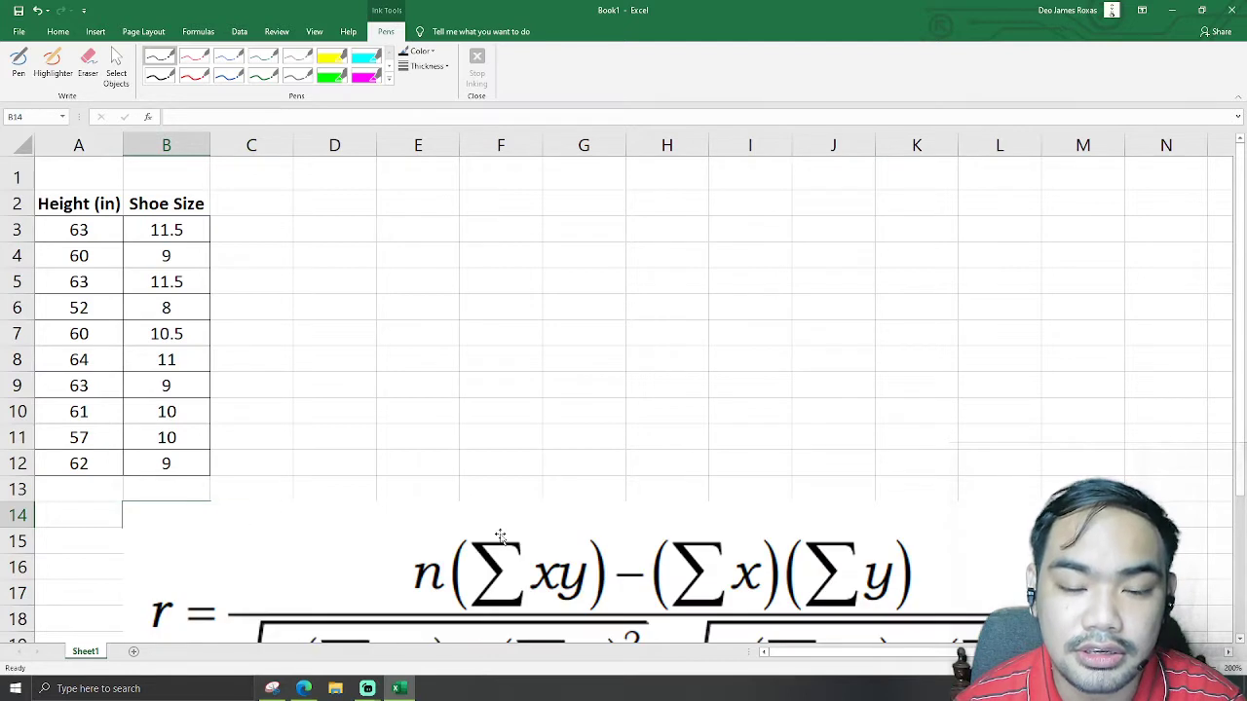
# Step: Shrink the pasted formula picture and place it below the data table, spanning about rows 14 to 17 from column A
pyautogui.click(927, 562)
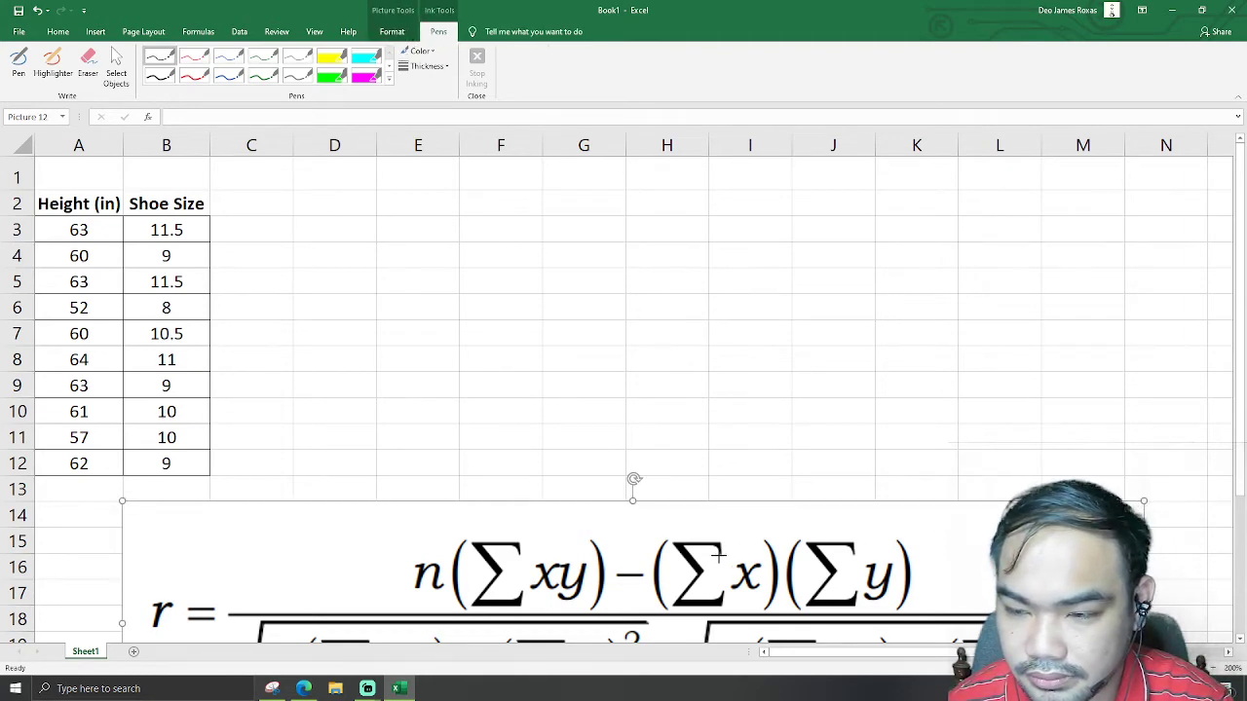
pyautogui.moveTo(718, 555); pyautogui.dragTo(505, 515)
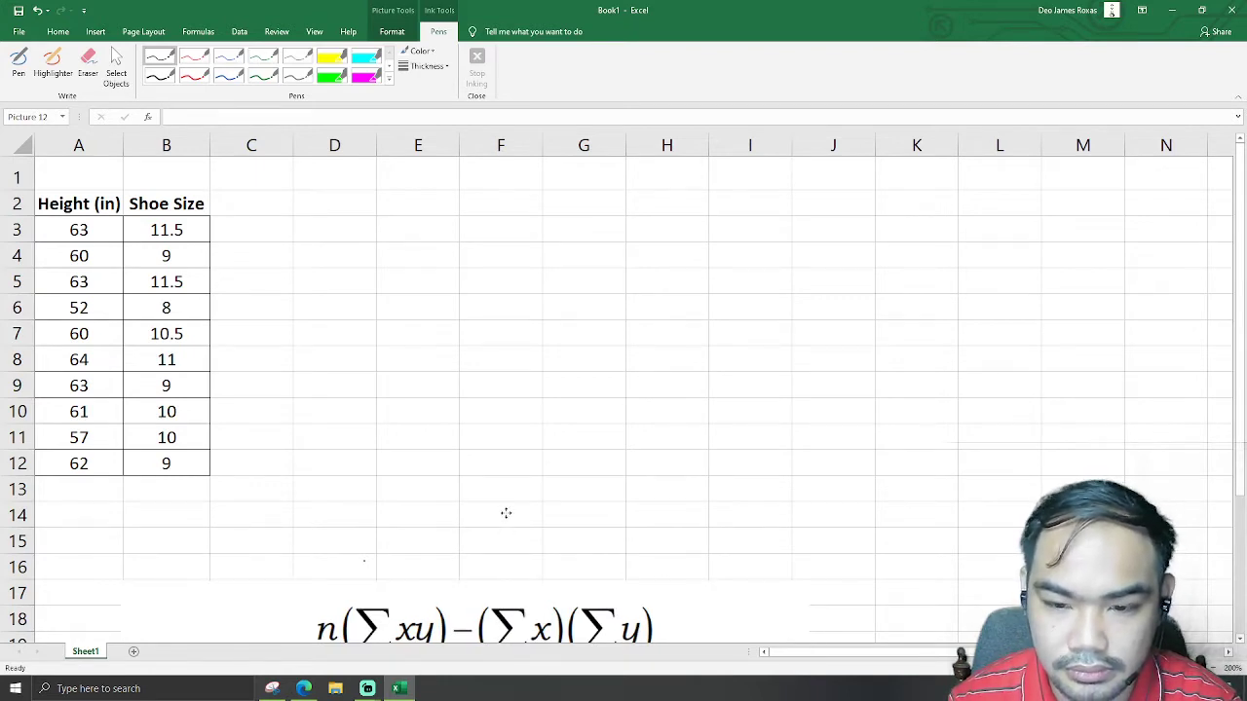
pyautogui.moveTo(506, 513); pyautogui.dragTo(505, 514)
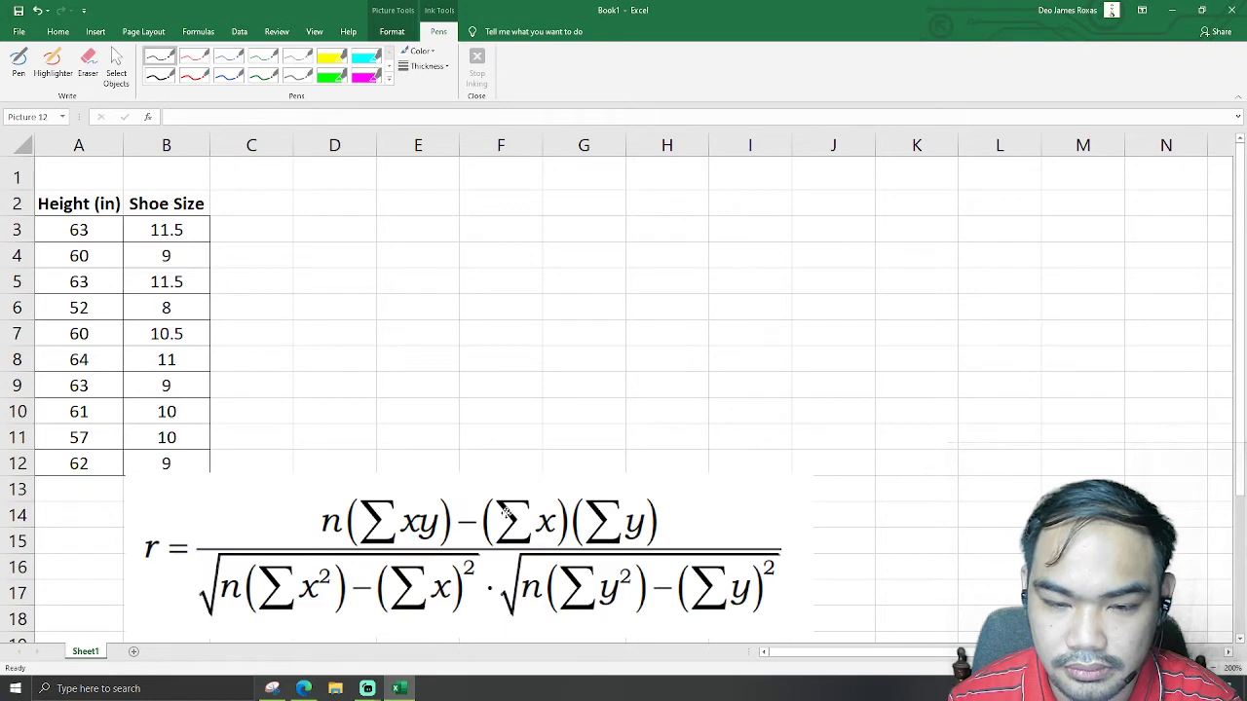
pyautogui.click(800, 481)
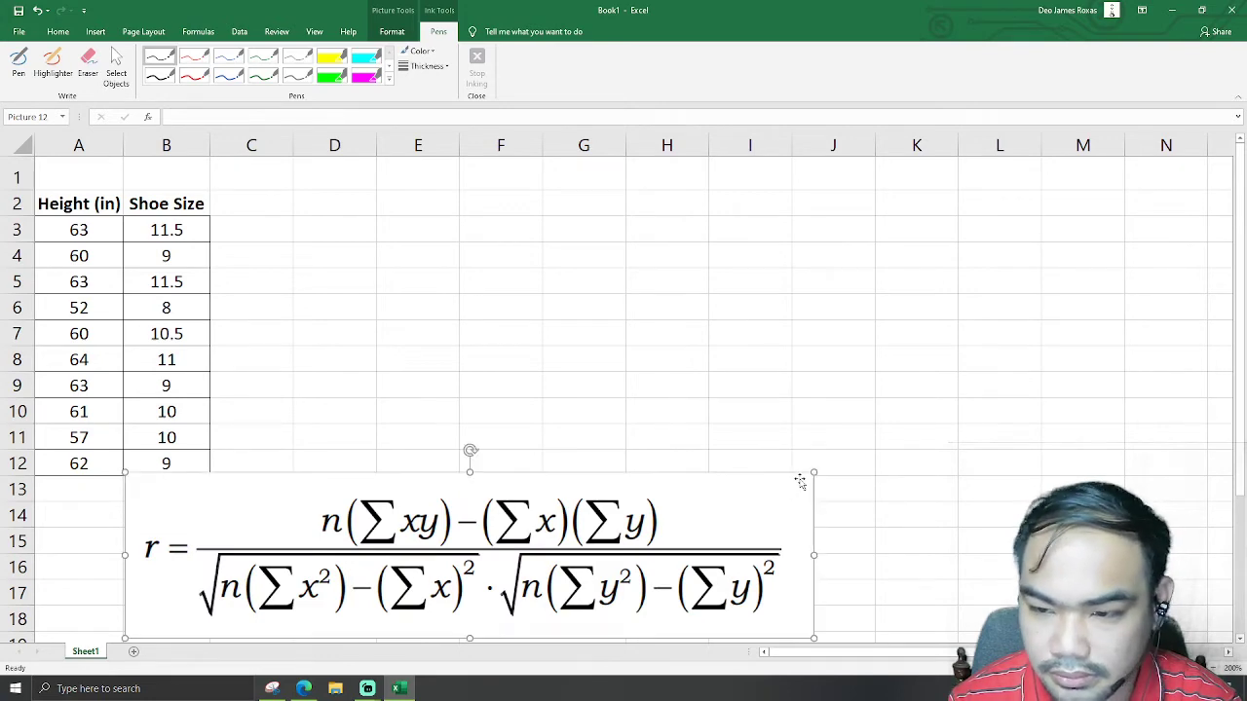
pyautogui.moveTo(813, 473); pyautogui.dragTo(555, 549)
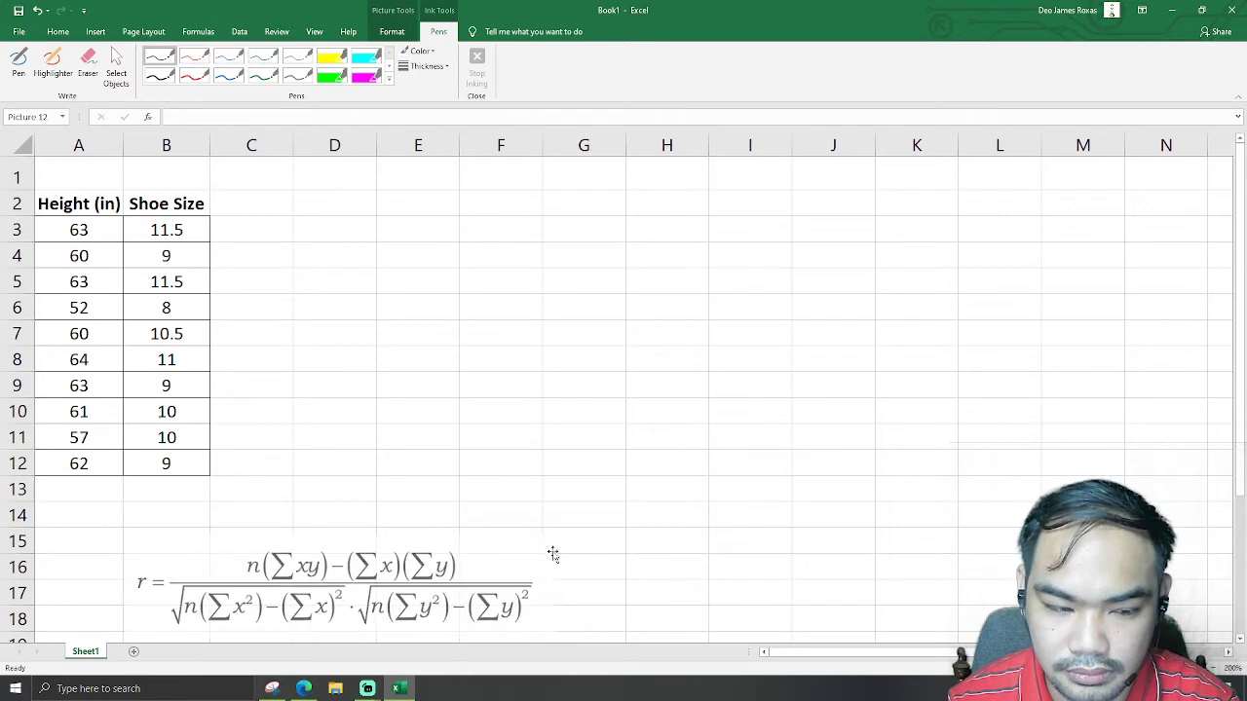
pyautogui.moveTo(408, 591); pyautogui.dragTo(345, 574)
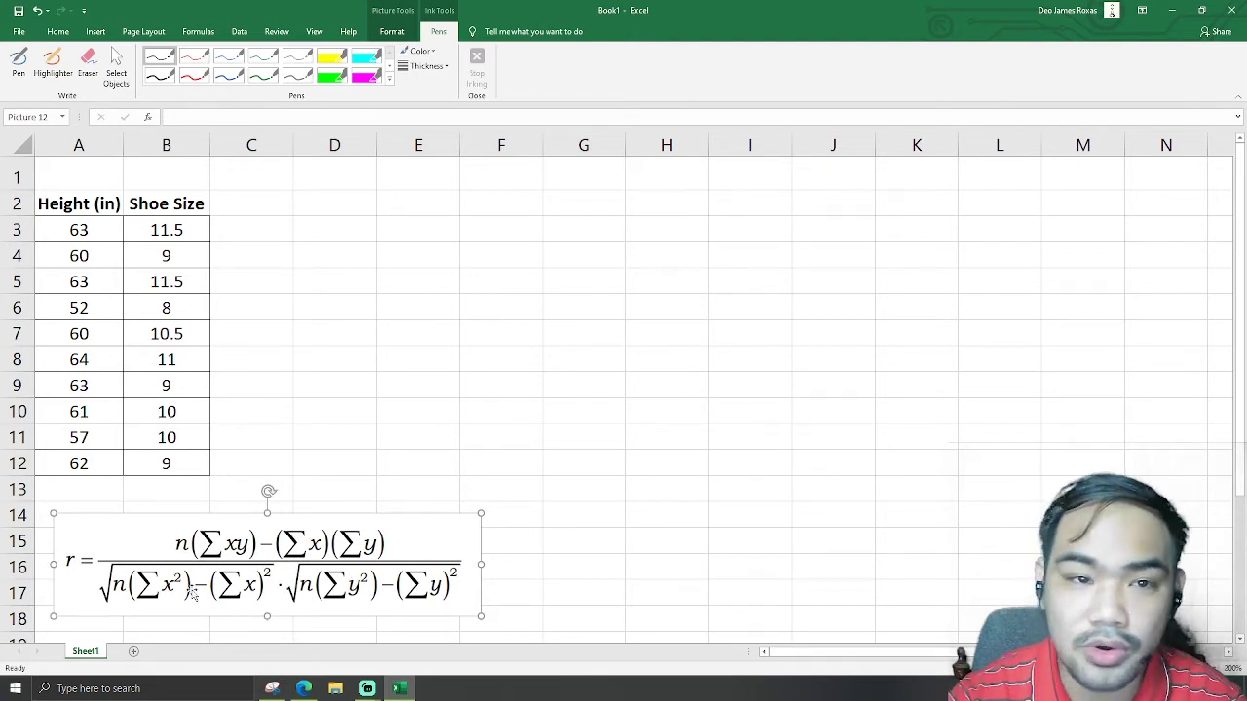
# Step: Handwrite "n=10" with the black ink pen in cell A14, just above the formula picture
pyautogui.click(21, 65)
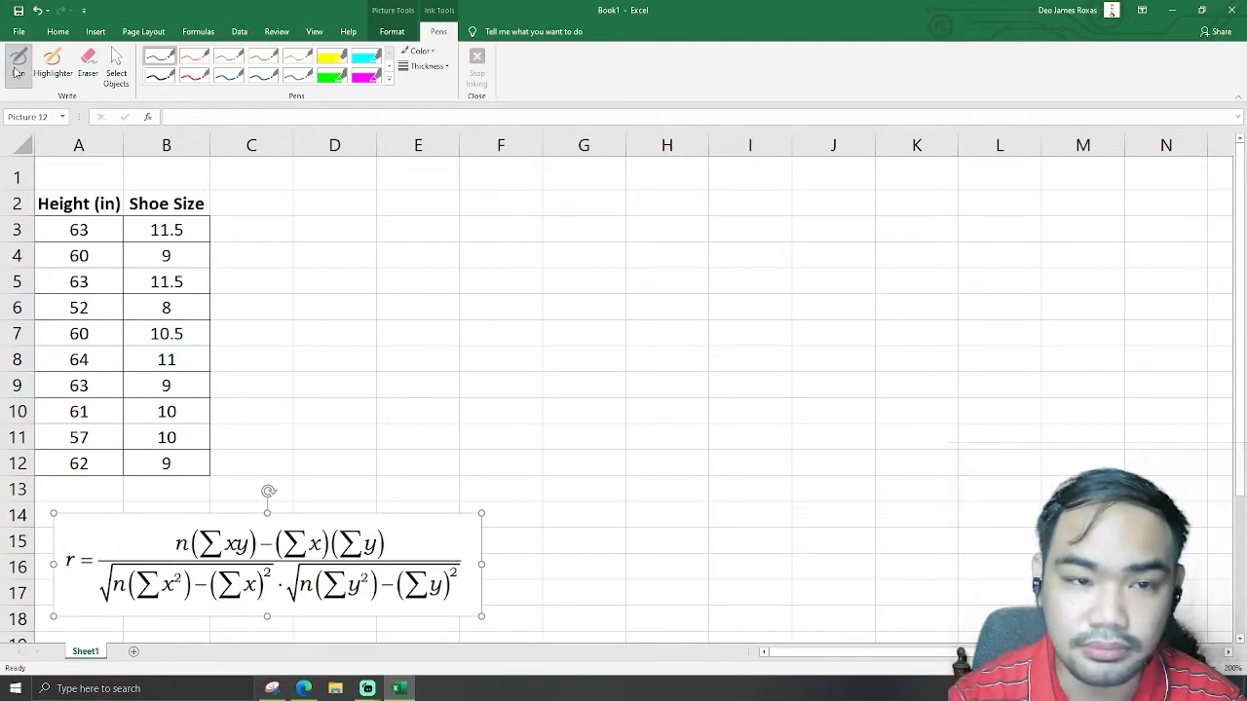
pyautogui.click(18, 66)
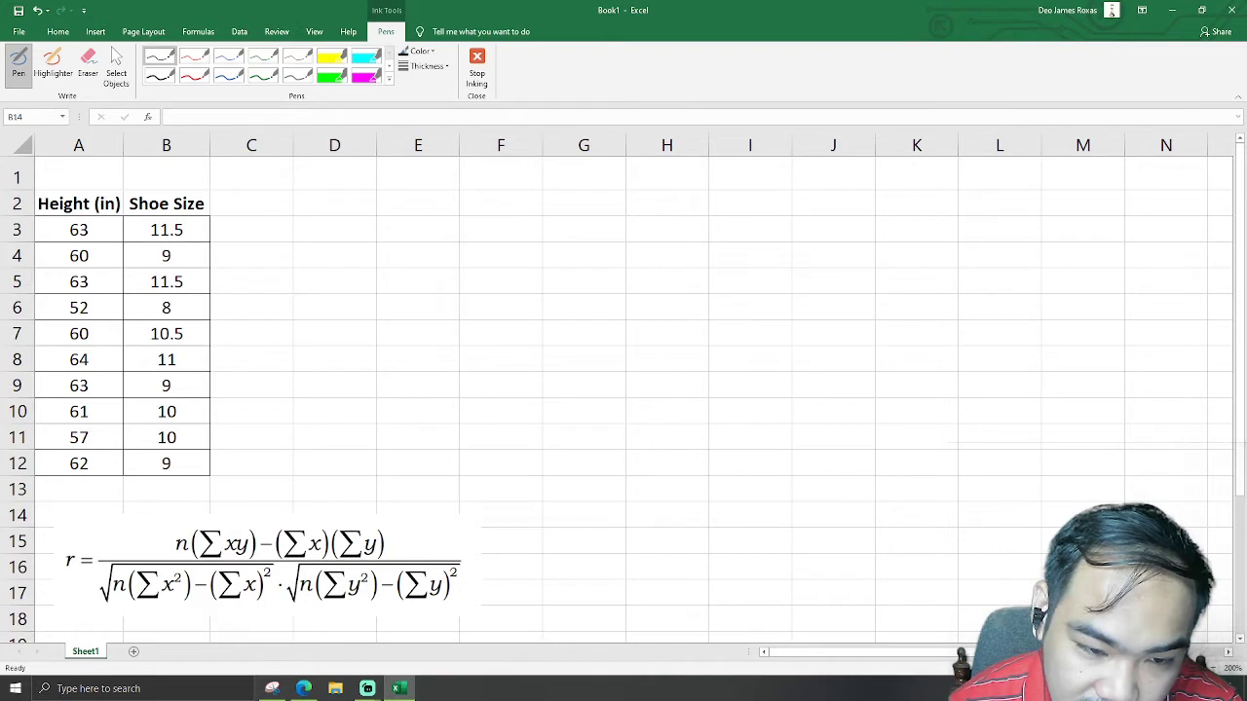
pyautogui.moveTo(54, 512)
pyautogui.mouseDown()
pyautogui.moveTo(66, 525)
pyautogui.moveTo(102, 513)
pyautogui.mouseUp()
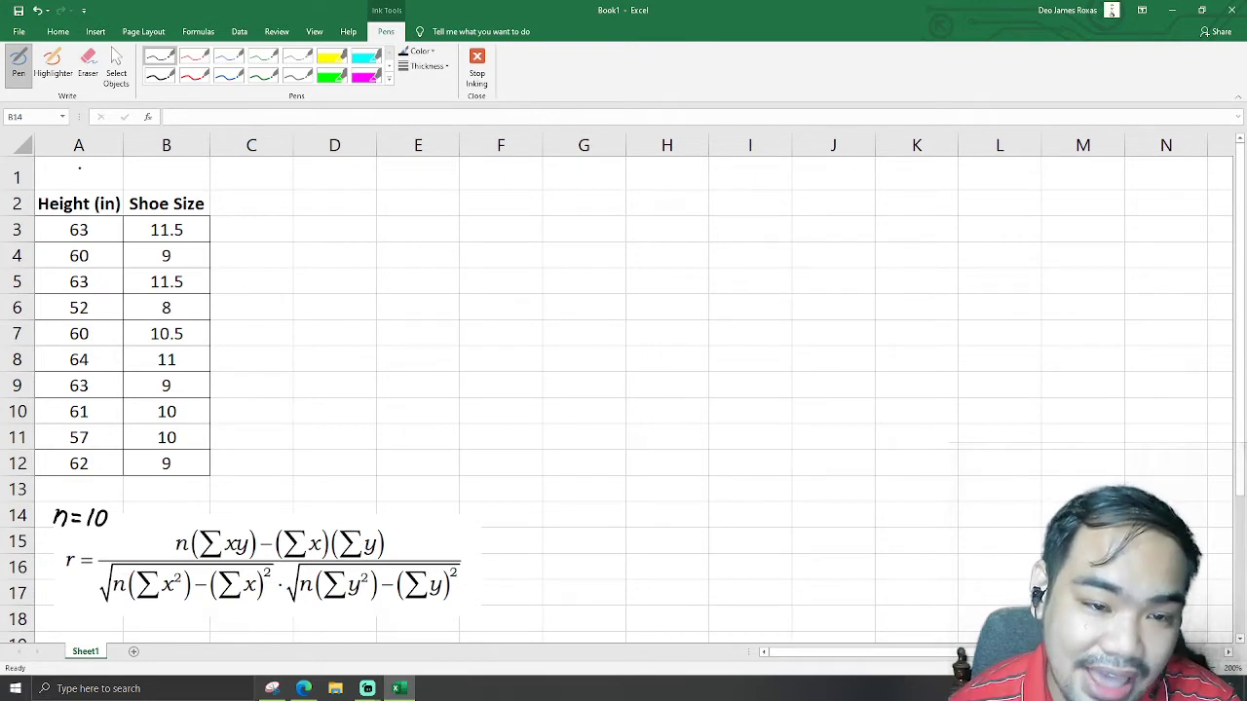
# Step: Handwrite the headings x, y, xy, x² and y² in ink across row 1 above columns A to E
pyautogui.moveTo(78, 165)
pyautogui.mouseDown()
pyautogui.moveTo(88, 177)
pyautogui.moveTo(70, 182)
pyautogui.mouseUp()
pyautogui.moveTo(166, 164); pyautogui.dragTo(156, 184)
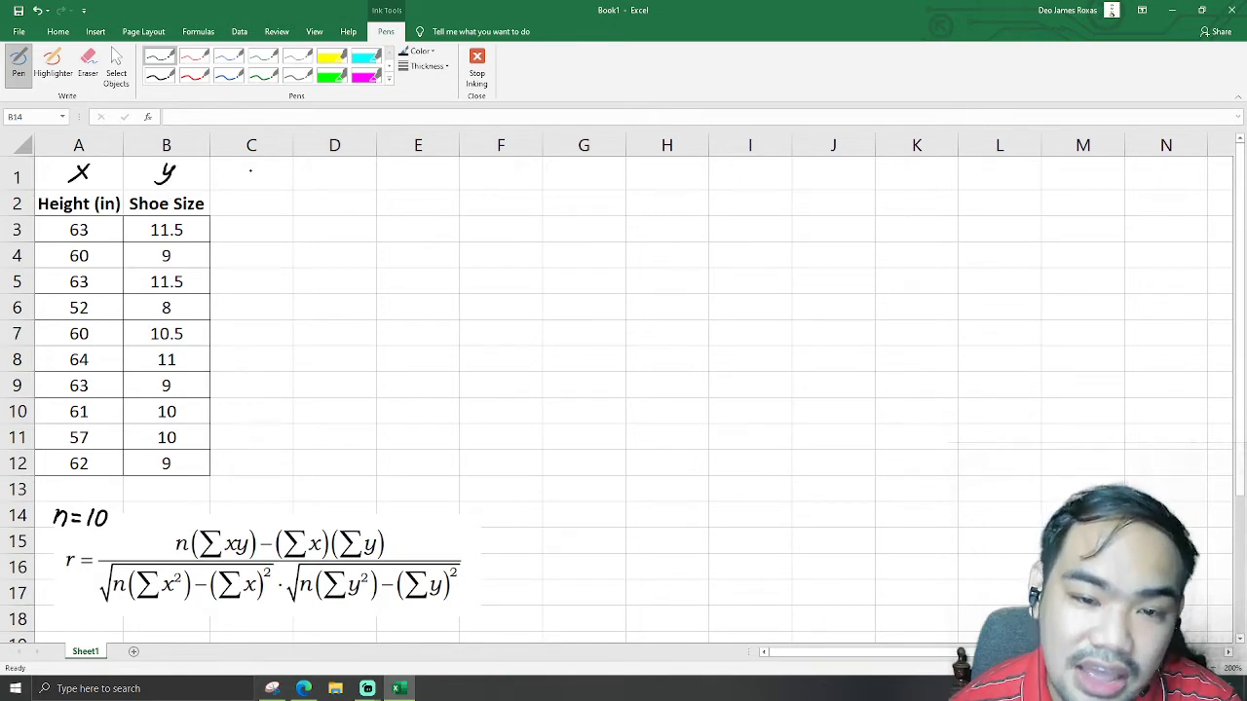
pyautogui.moveTo(251, 166)
pyautogui.mouseDown()
pyautogui.moveTo(235, 176)
pyautogui.moveTo(248, 181)
pyautogui.mouseUp()
pyautogui.moveTo(250, 167); pyautogui.dragTo(255, 190)
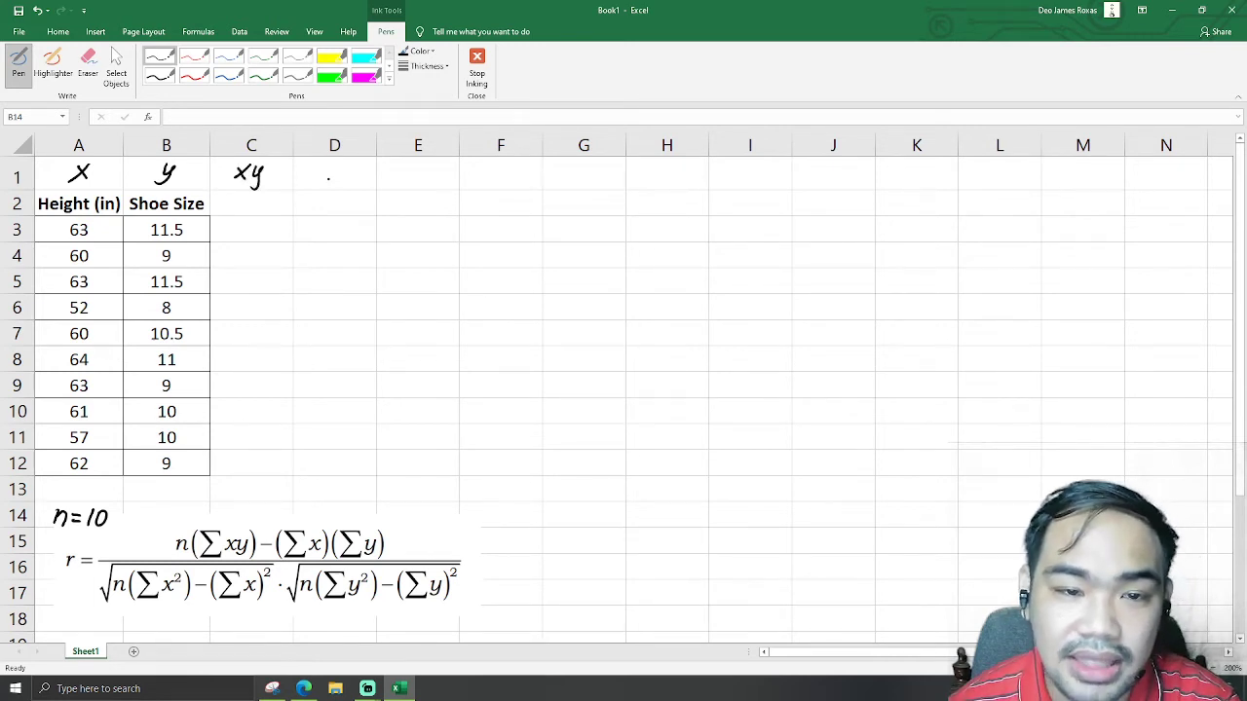
pyautogui.moveTo(330, 167)
pyautogui.mouseDown()
pyautogui.moveTo(318, 178)
pyautogui.moveTo(329, 183)
pyautogui.mouseUp()
pyautogui.moveTo(332, 163); pyautogui.dragTo(413, 181)
pyautogui.moveTo(422, 168)
pyautogui.mouseDown()
pyautogui.moveTo(412, 189)
pyautogui.moveTo(437, 176)
pyautogui.mouseUp()
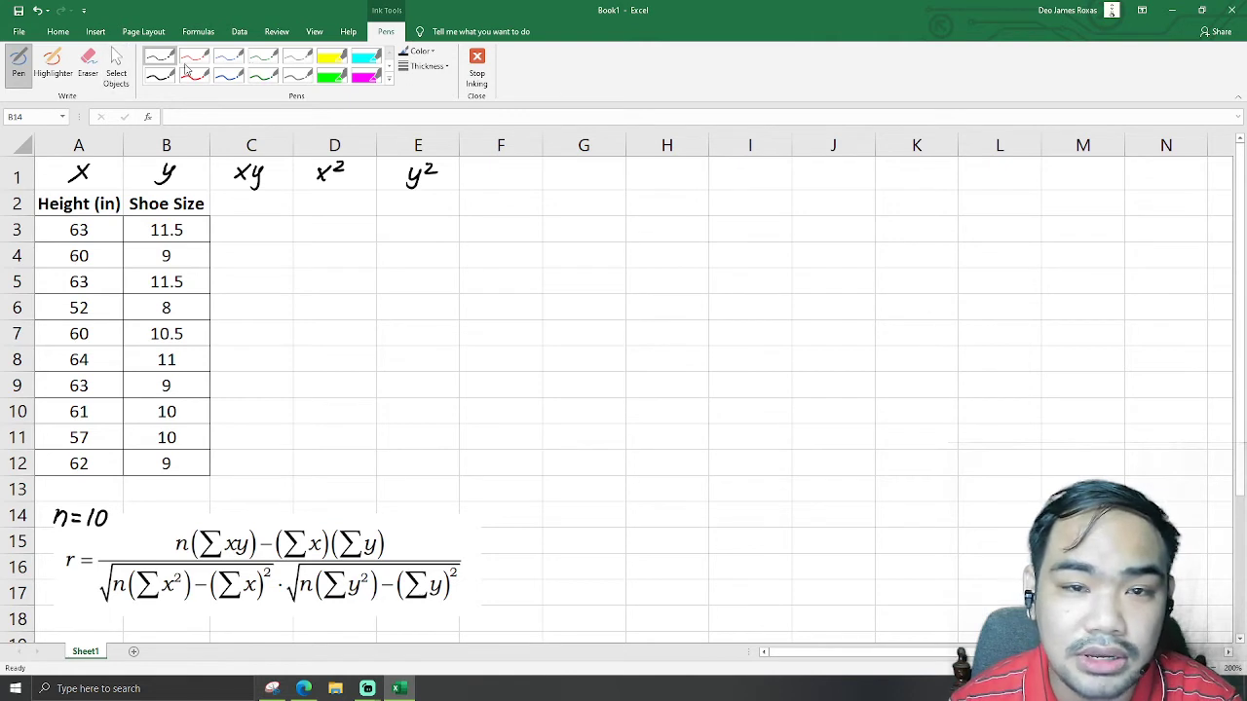
# Step: Stop inking, enter =A3*B3 in cell C3 for the xy products, and fill it down through C12
pyautogui.click(477, 69)
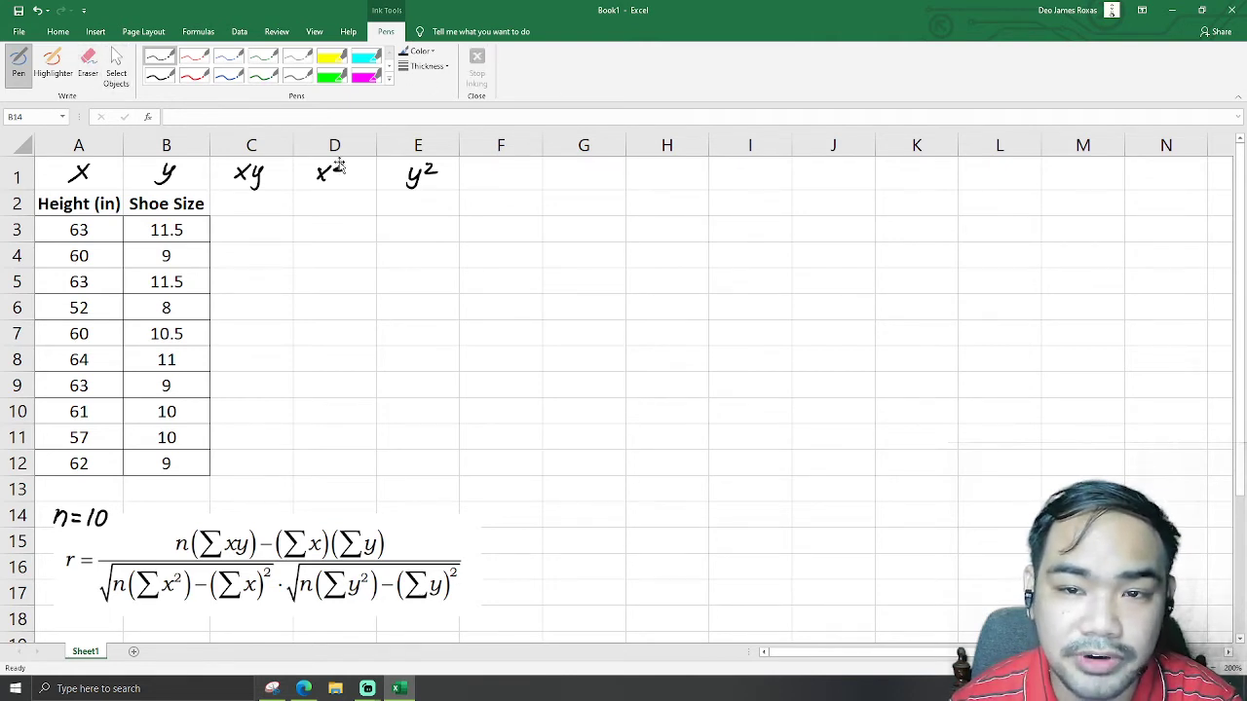
pyautogui.click(240, 231)
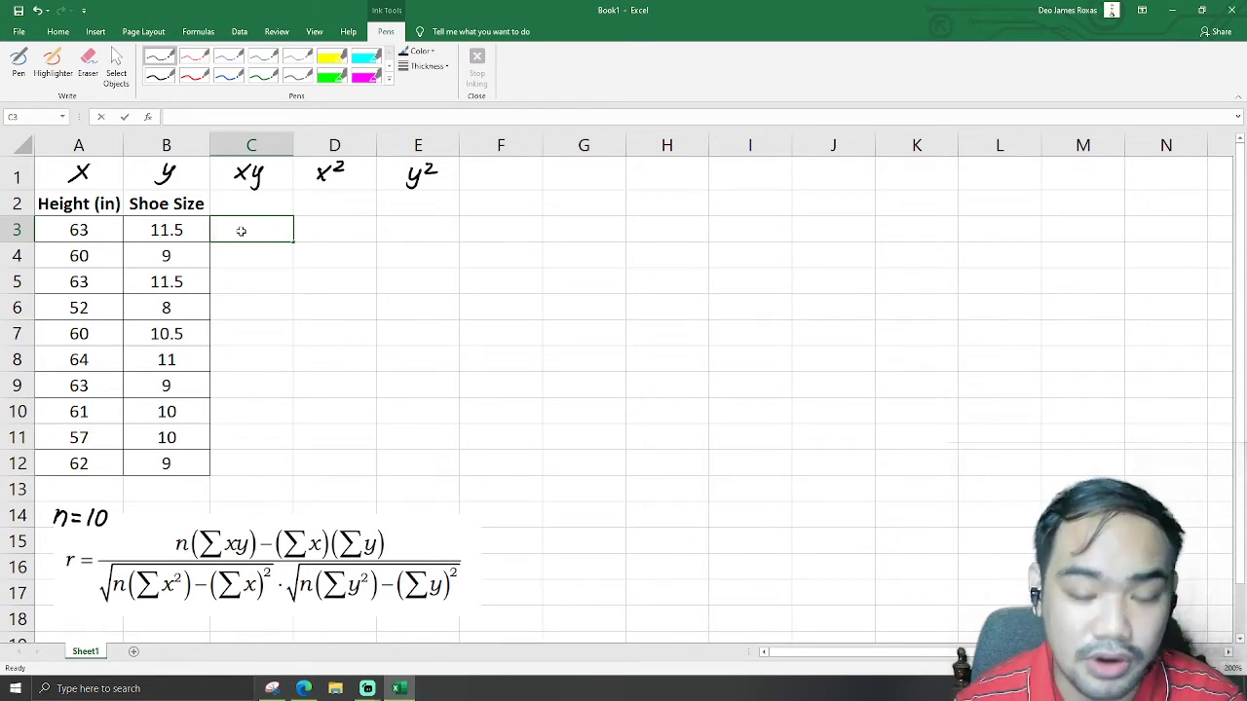
pyautogui.write('=')
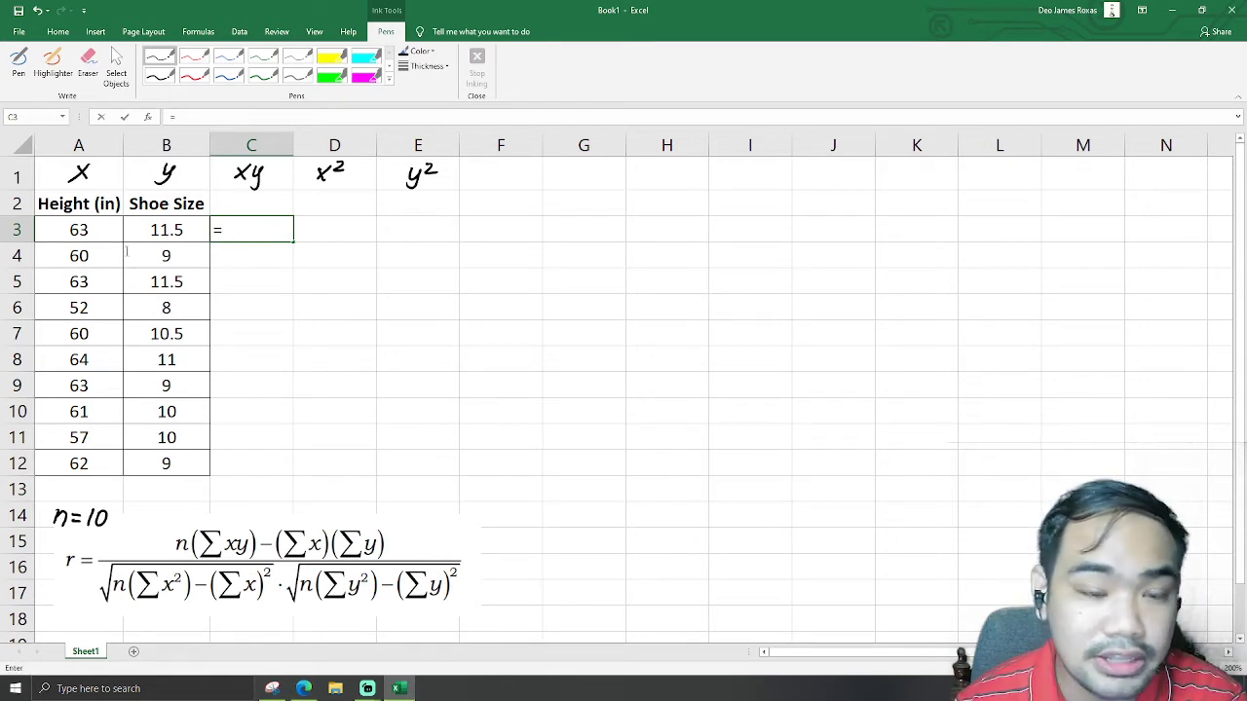
pyautogui.write('=')
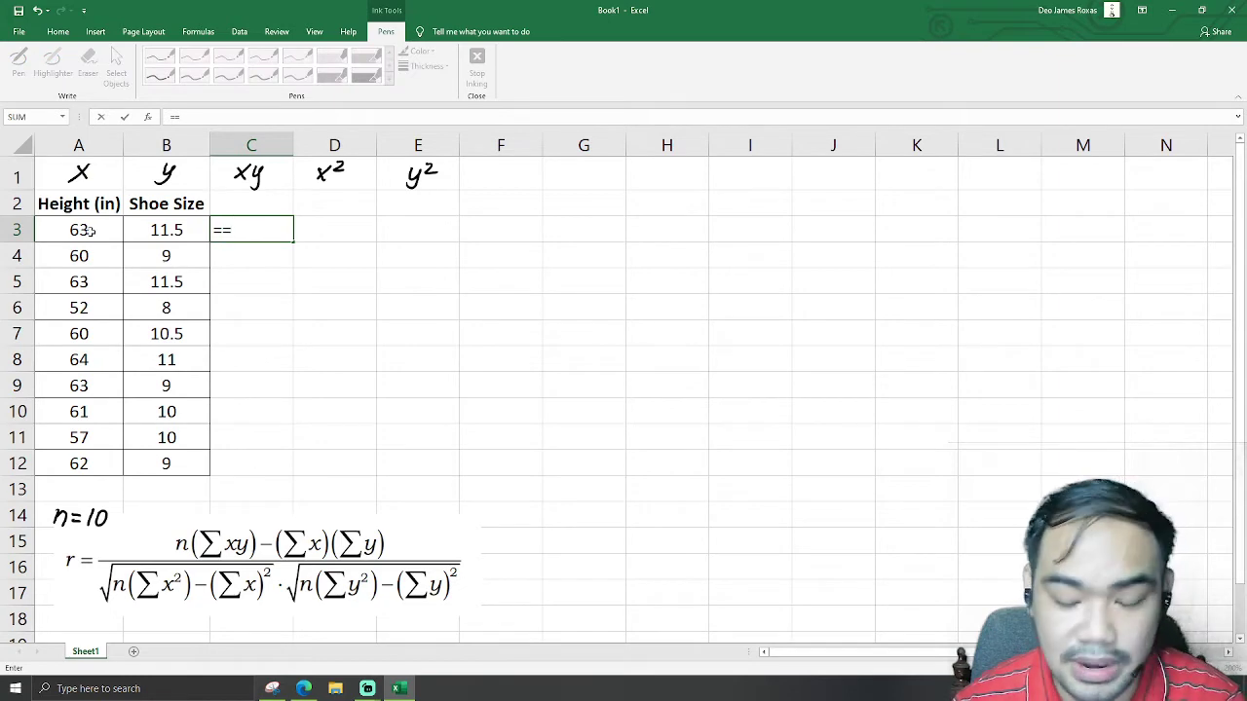
pyautogui.press('BackSpace')
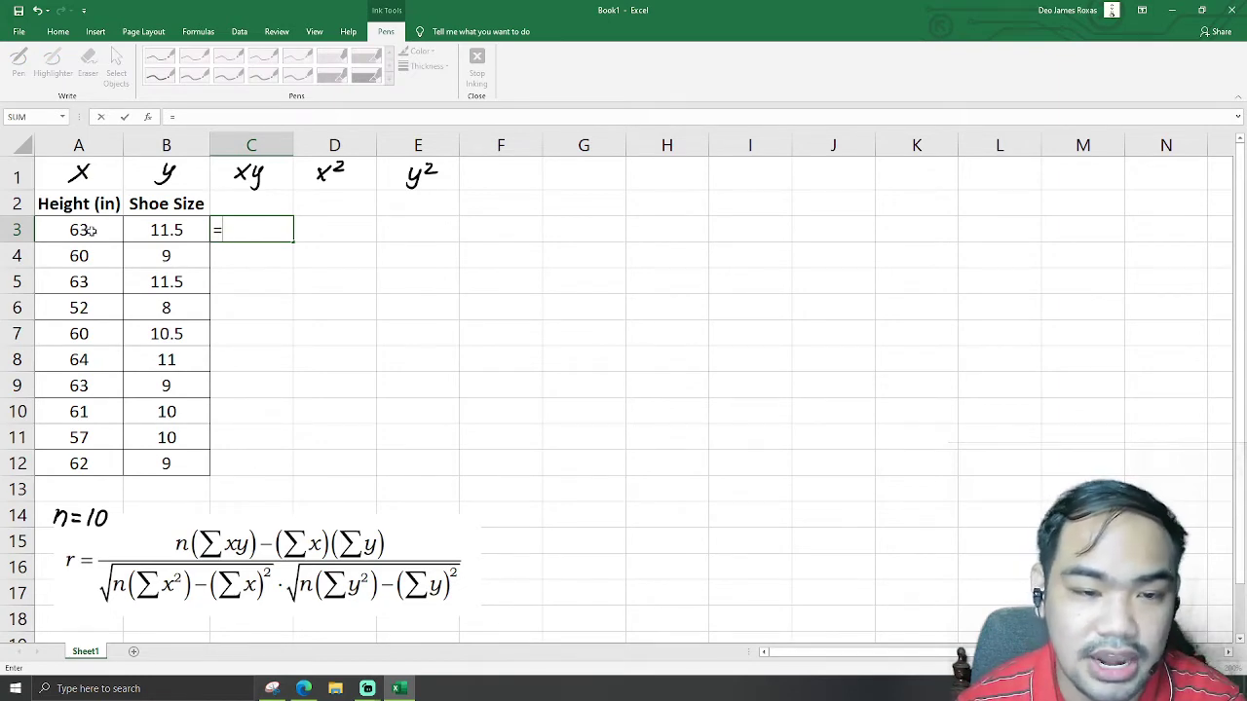
pyautogui.click(89, 229)
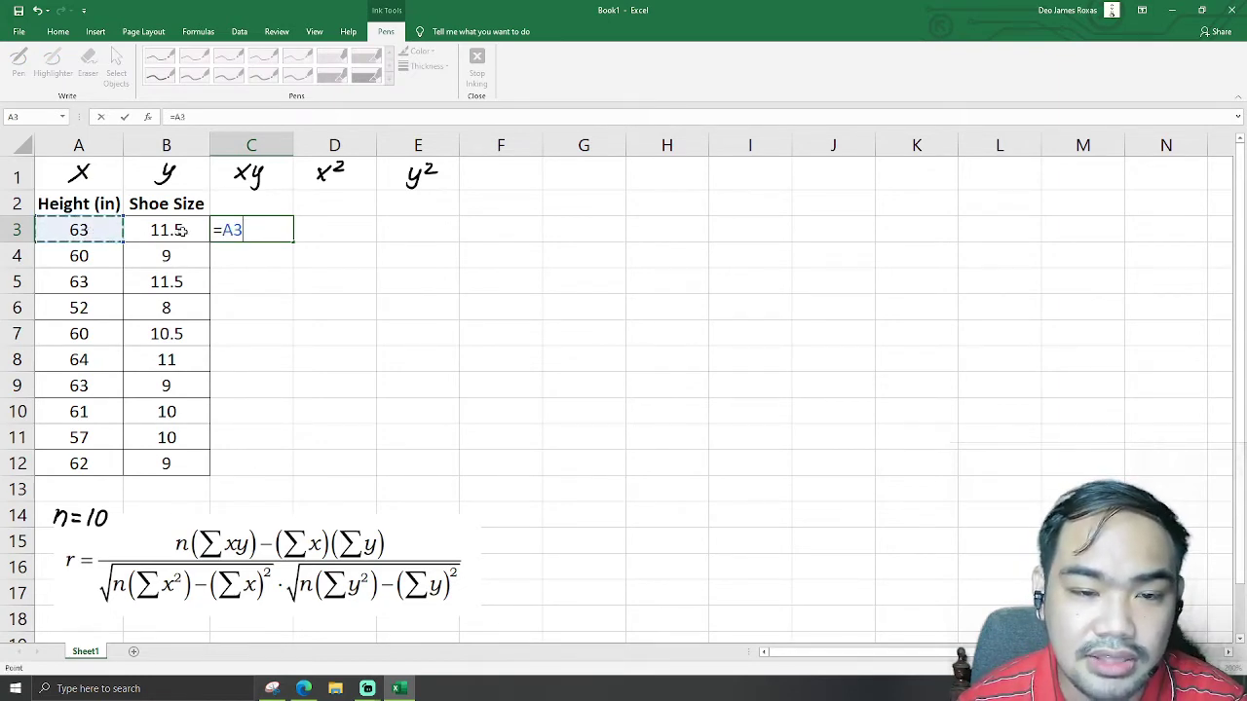
pyautogui.click(180, 230)
pyautogui.click(84, 230)
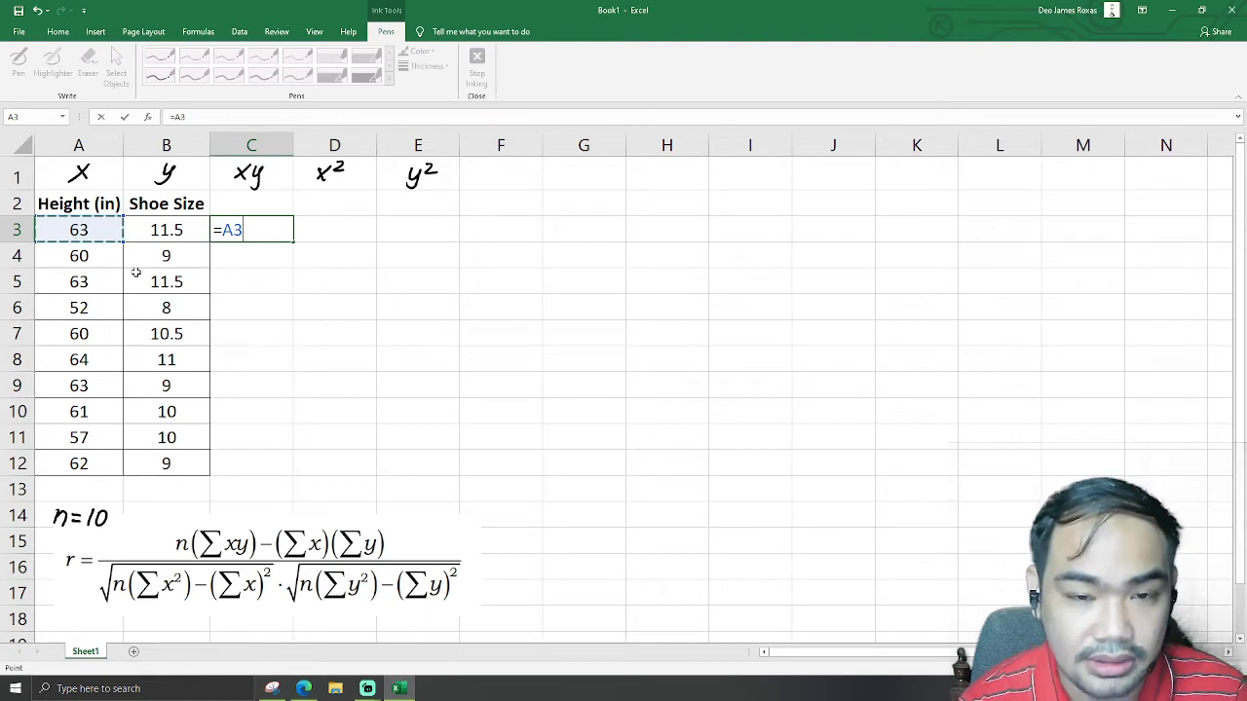
pyautogui.write('*')
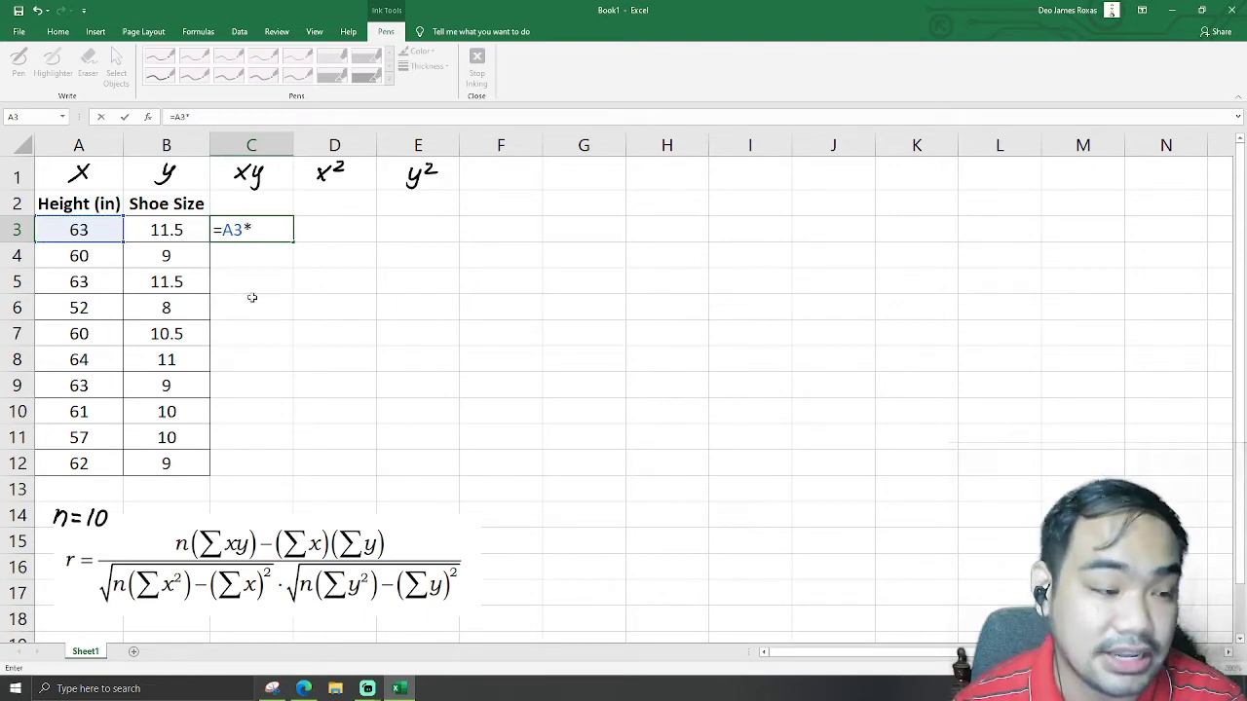
pyautogui.click(159, 230)
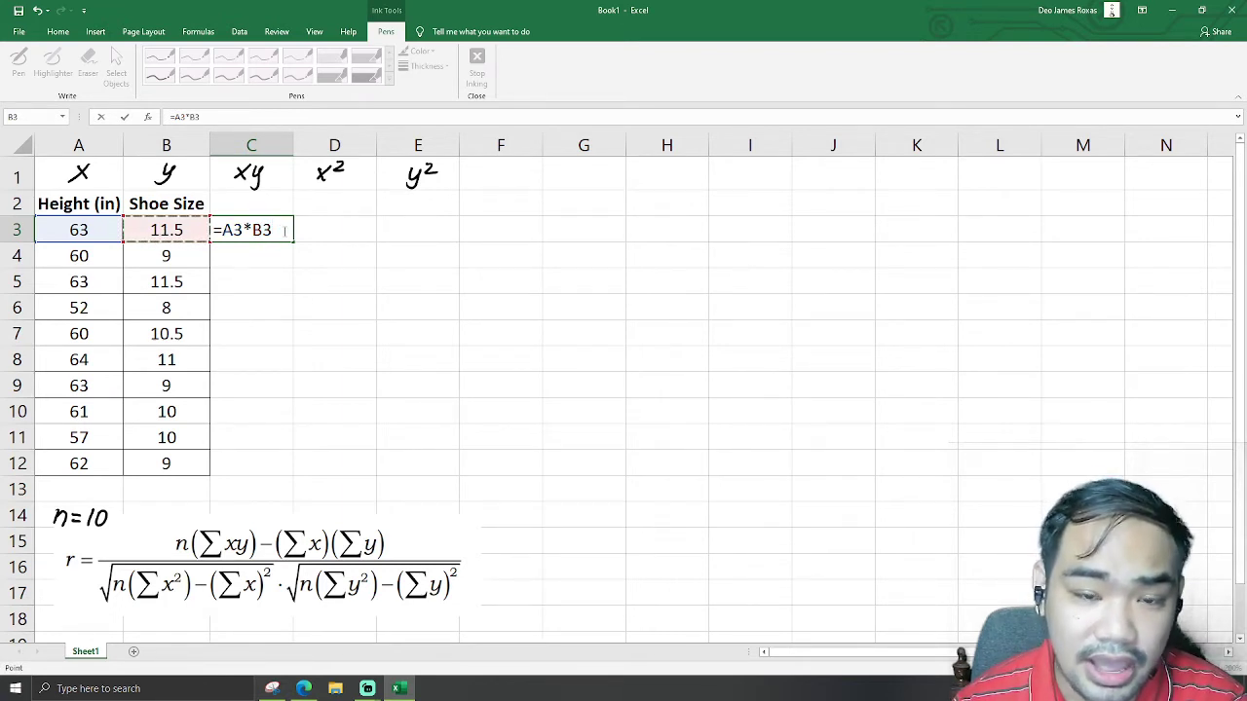
pyautogui.press('Return')
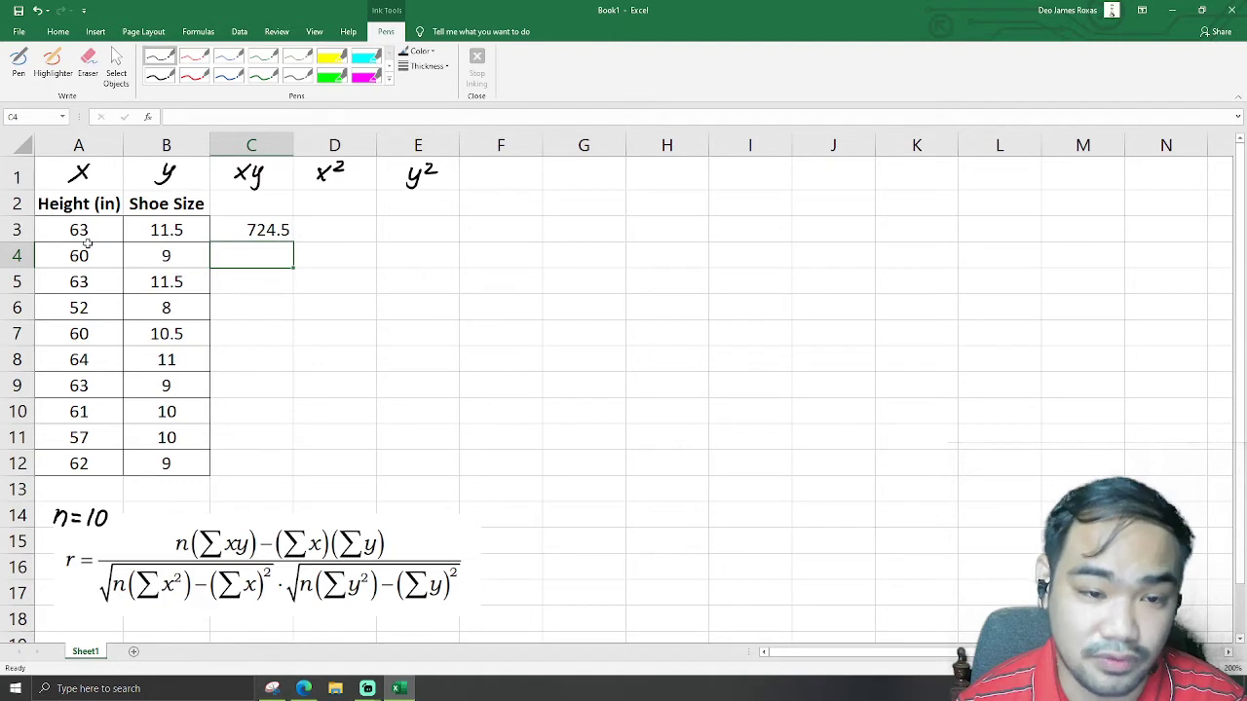
pyautogui.click(248, 227)
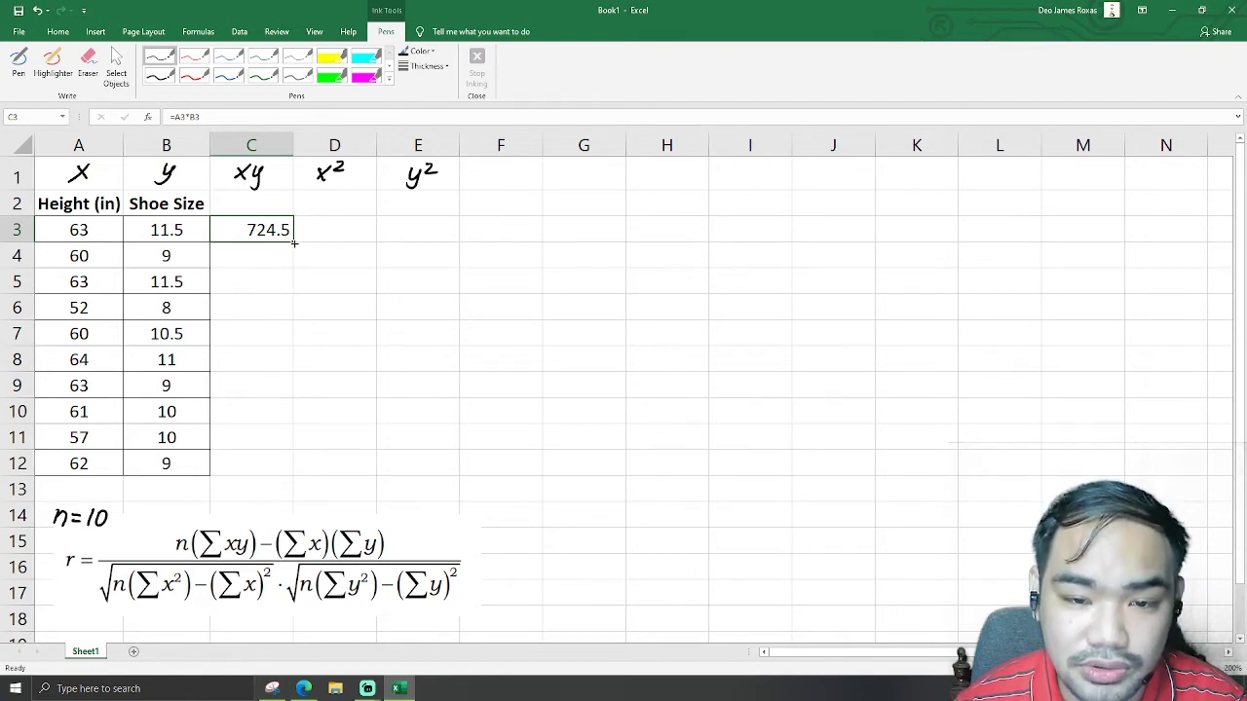
pyautogui.moveTo(294, 243); pyautogui.dragTo(296, 461)
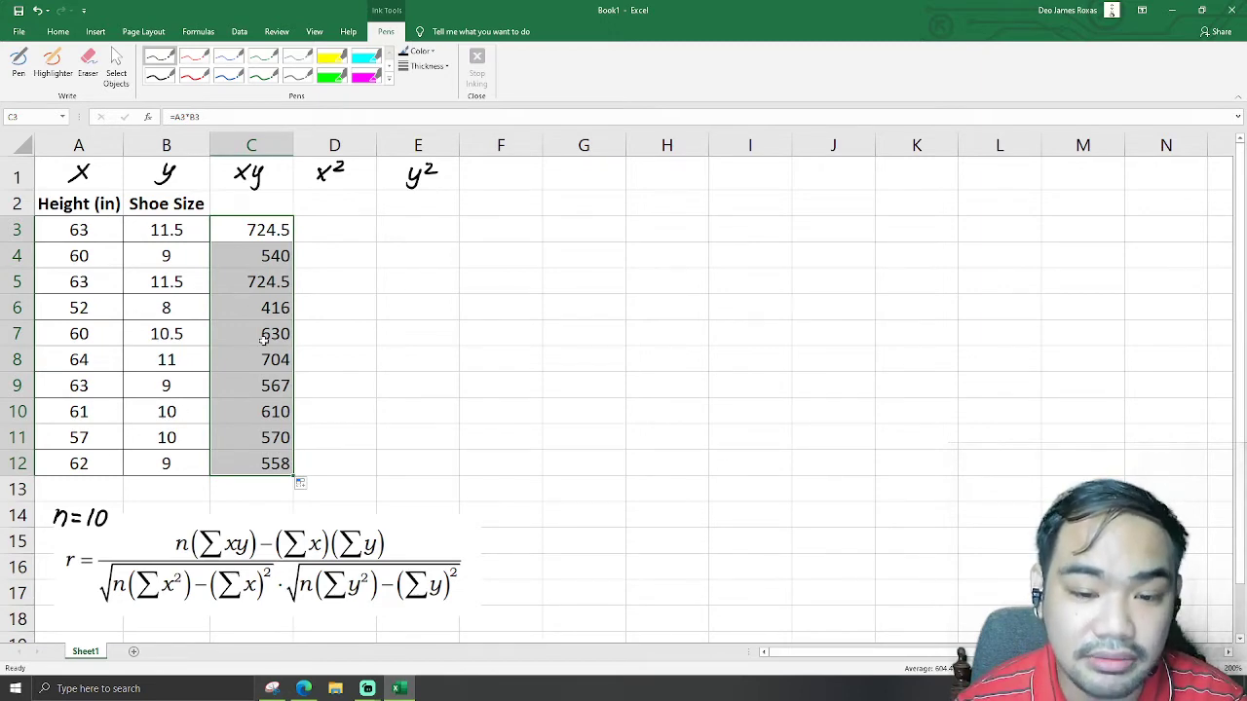
# Step: Enter =A3*A3 in cell D3 to square the height, and fill the formula down through D12
pyautogui.click(330, 225)
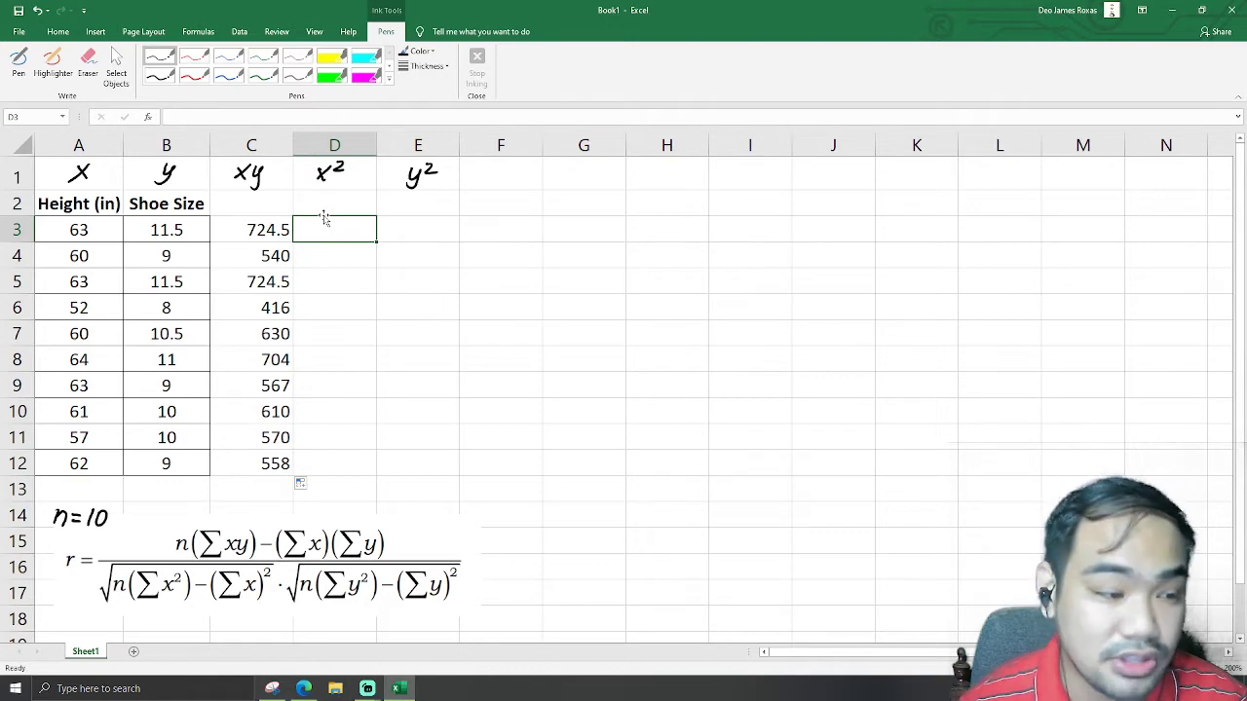
pyautogui.write('=')
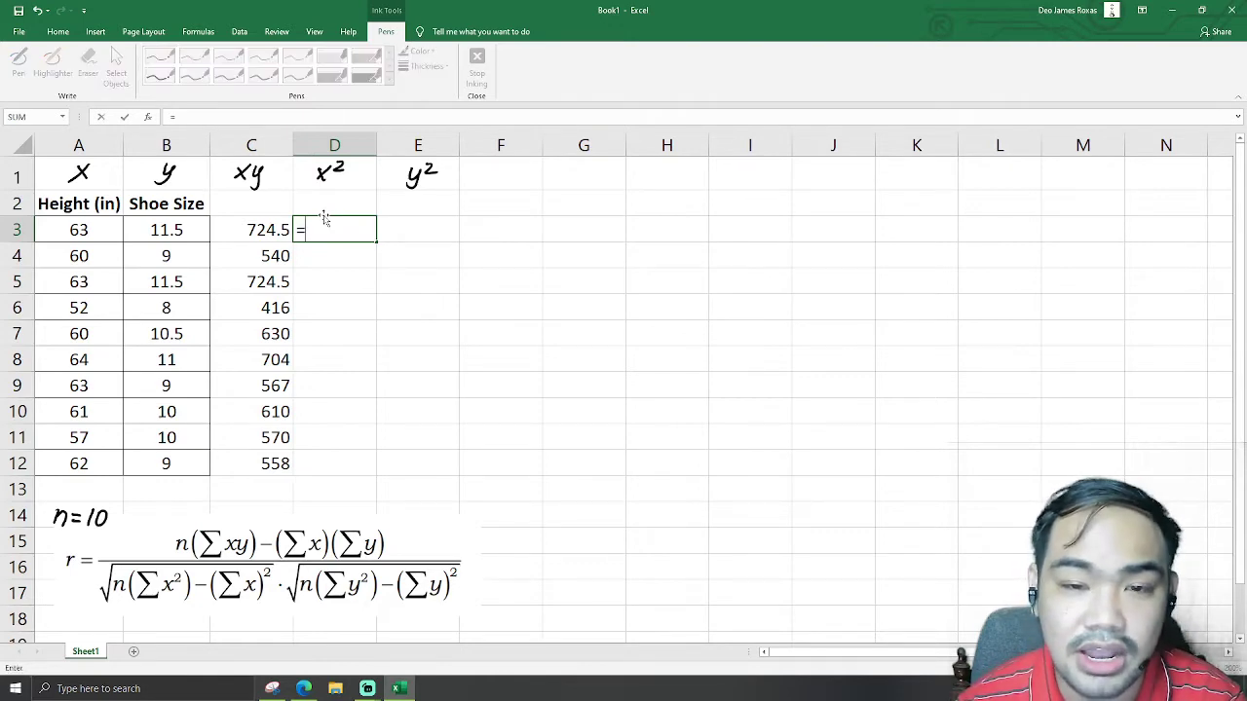
pyautogui.click(85, 231)
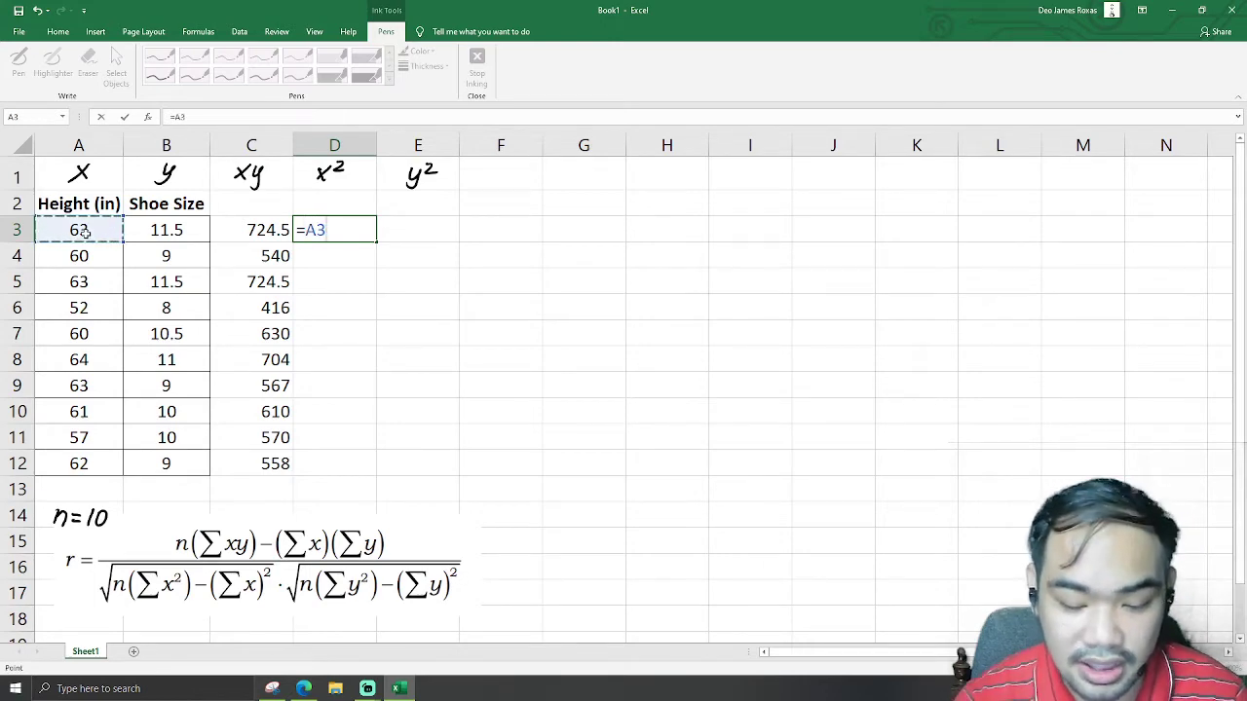
pyautogui.write('*')
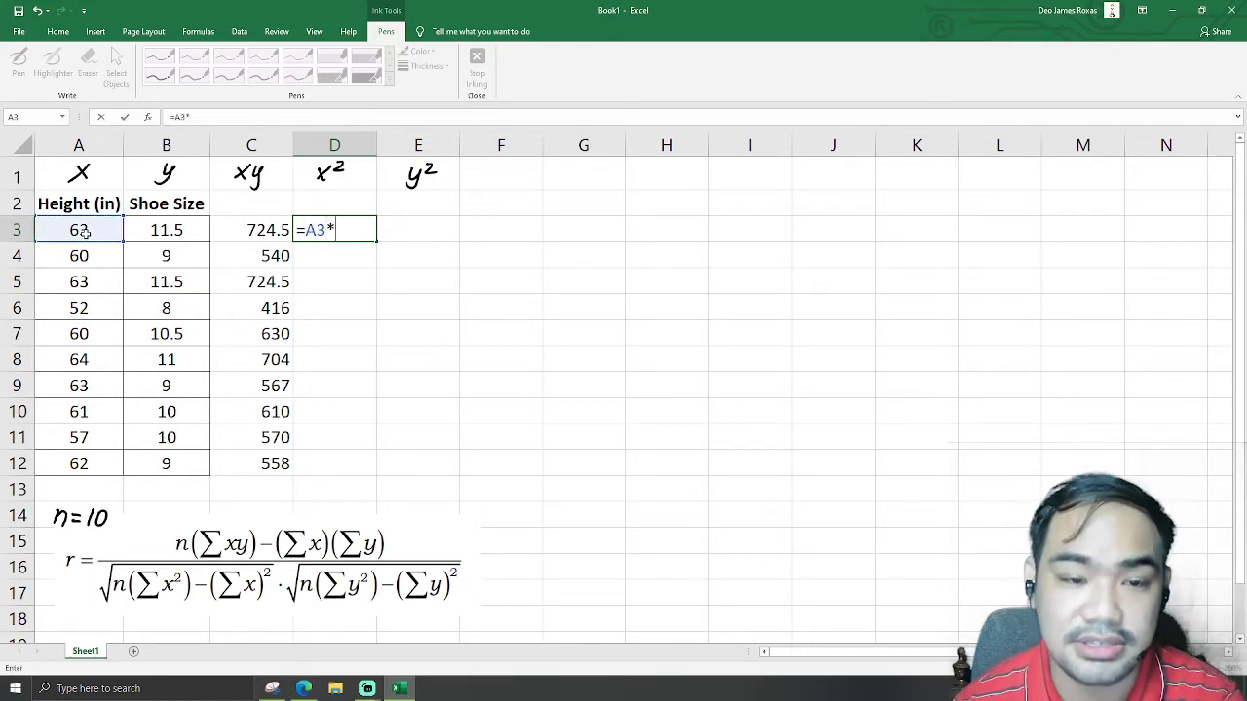
pyautogui.click(86, 231)
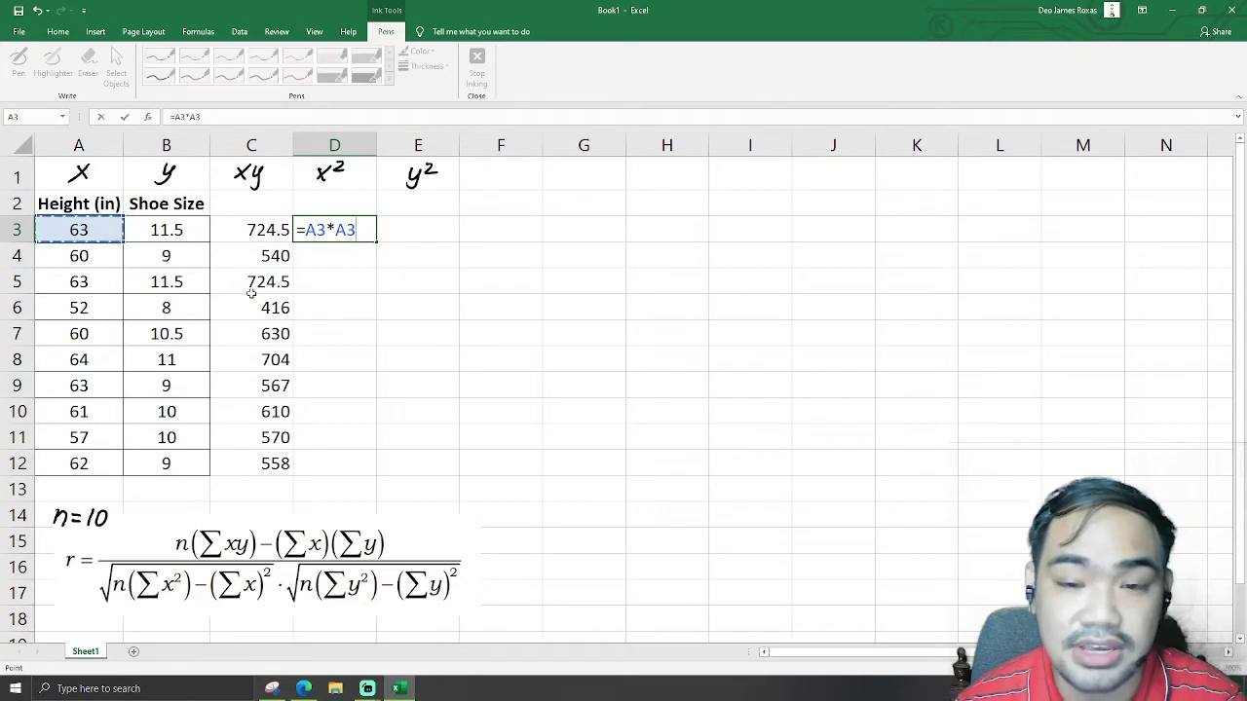
pyautogui.press('Return')
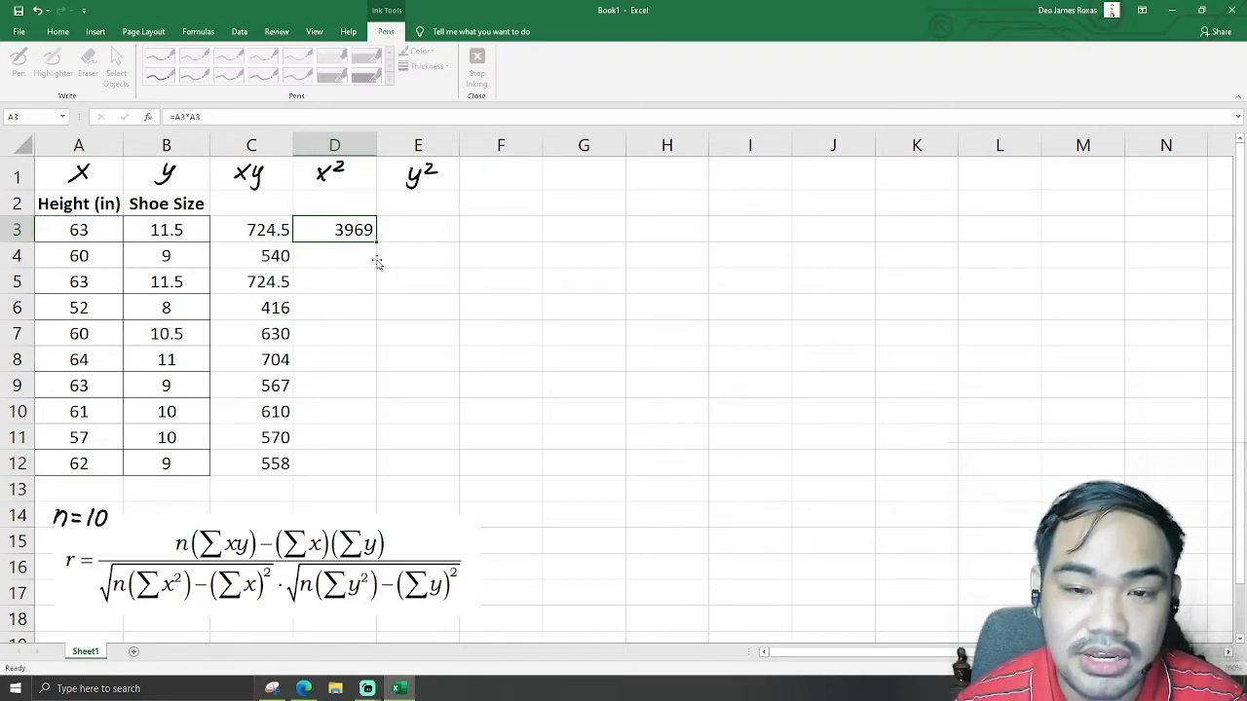
pyautogui.click(366, 230)
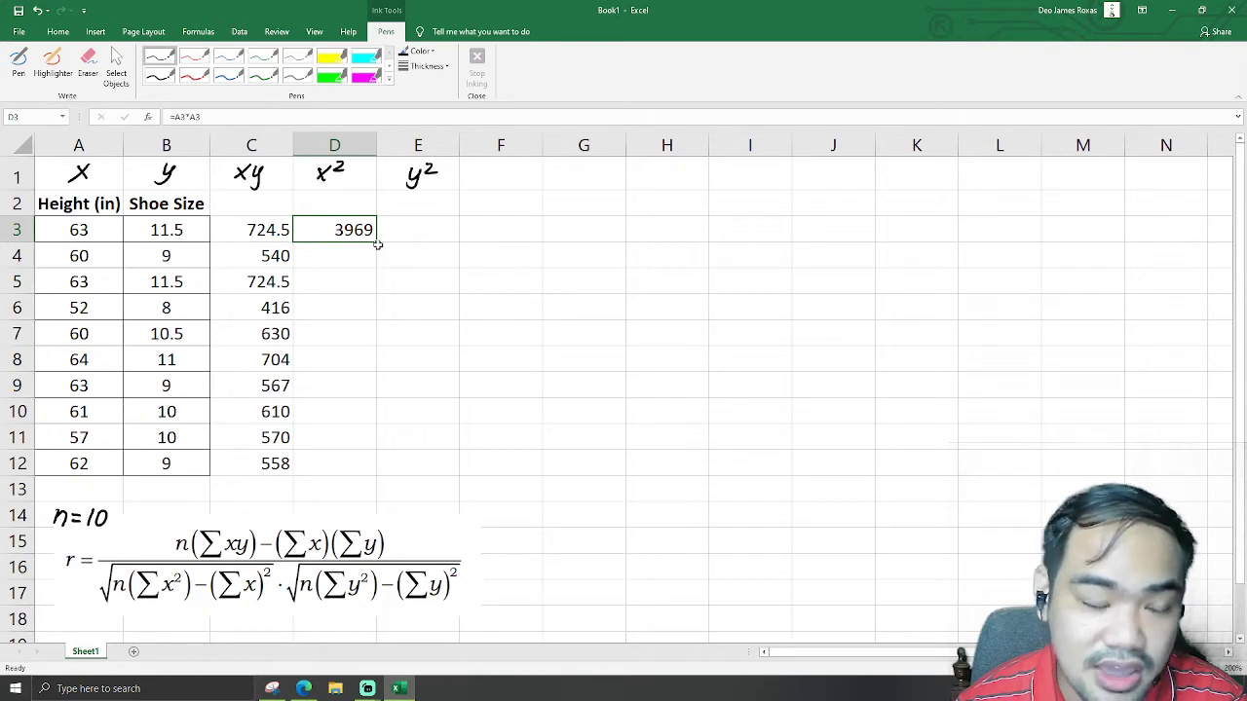
pyautogui.moveTo(377, 259); pyautogui.dragTo(372, 470)
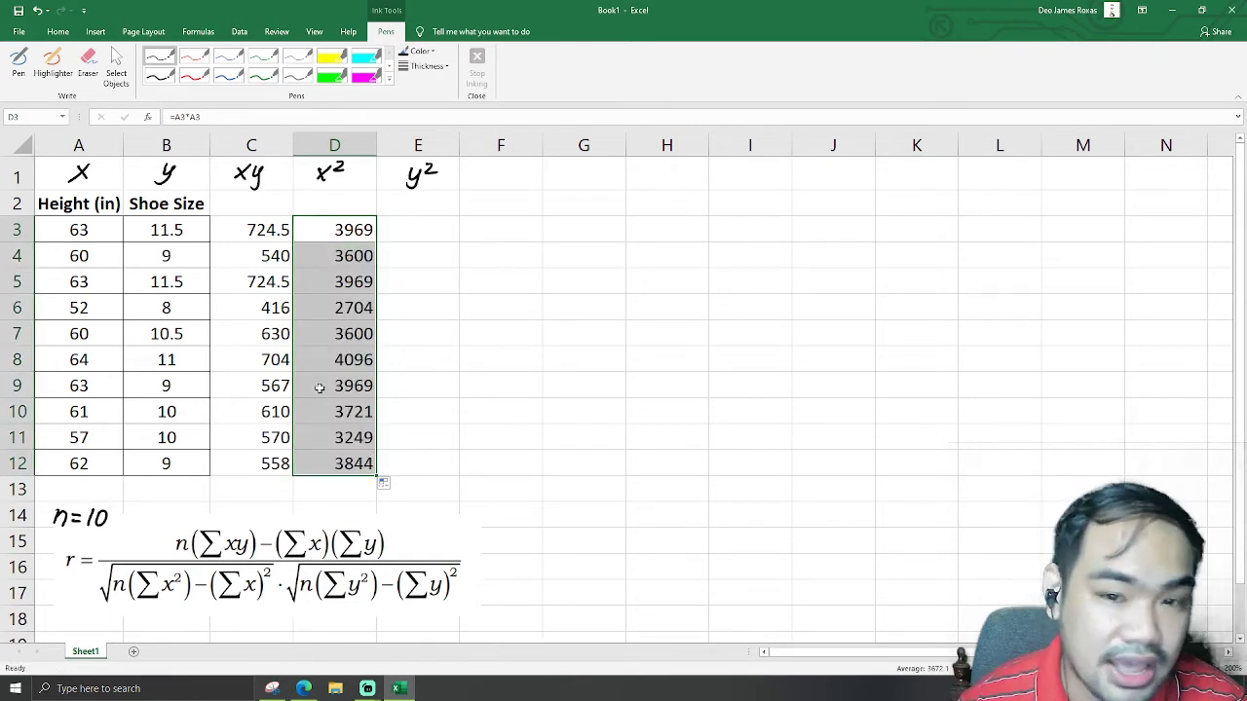
# Step: Enter =B3^2 in cell E3 to square the shoe size, and fill the formula down through E12
pyautogui.click(416, 232)
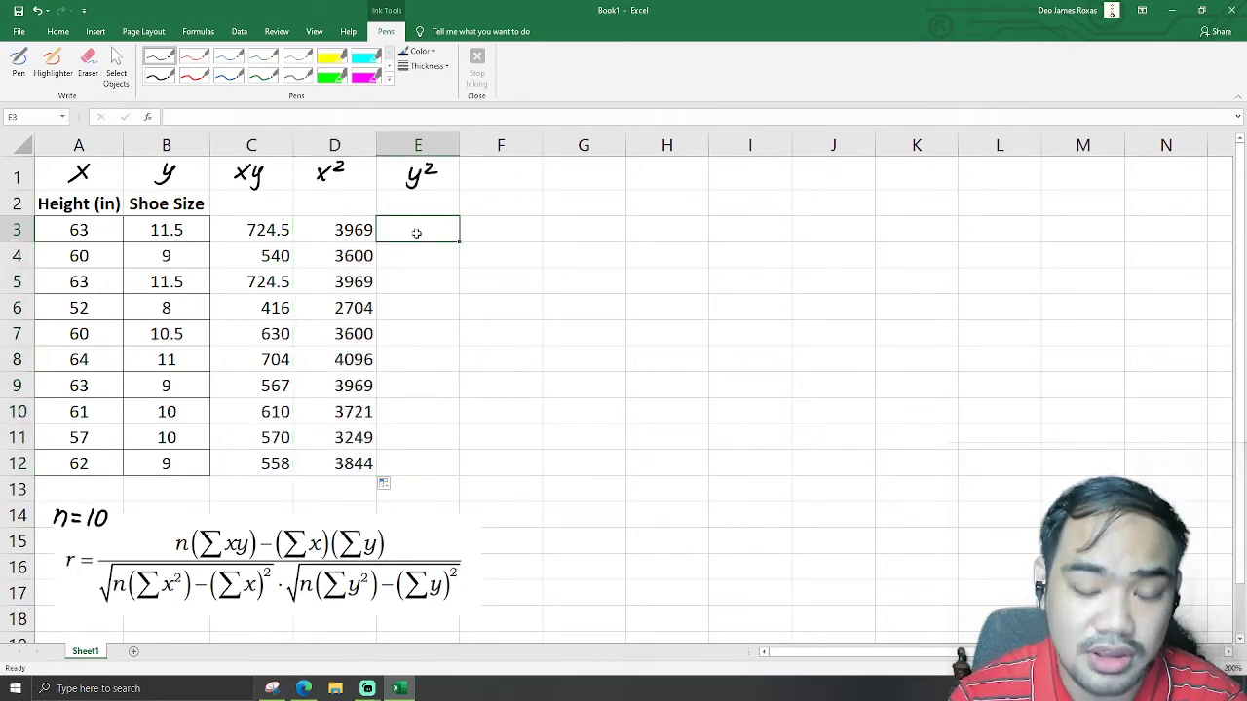
pyautogui.write('=')
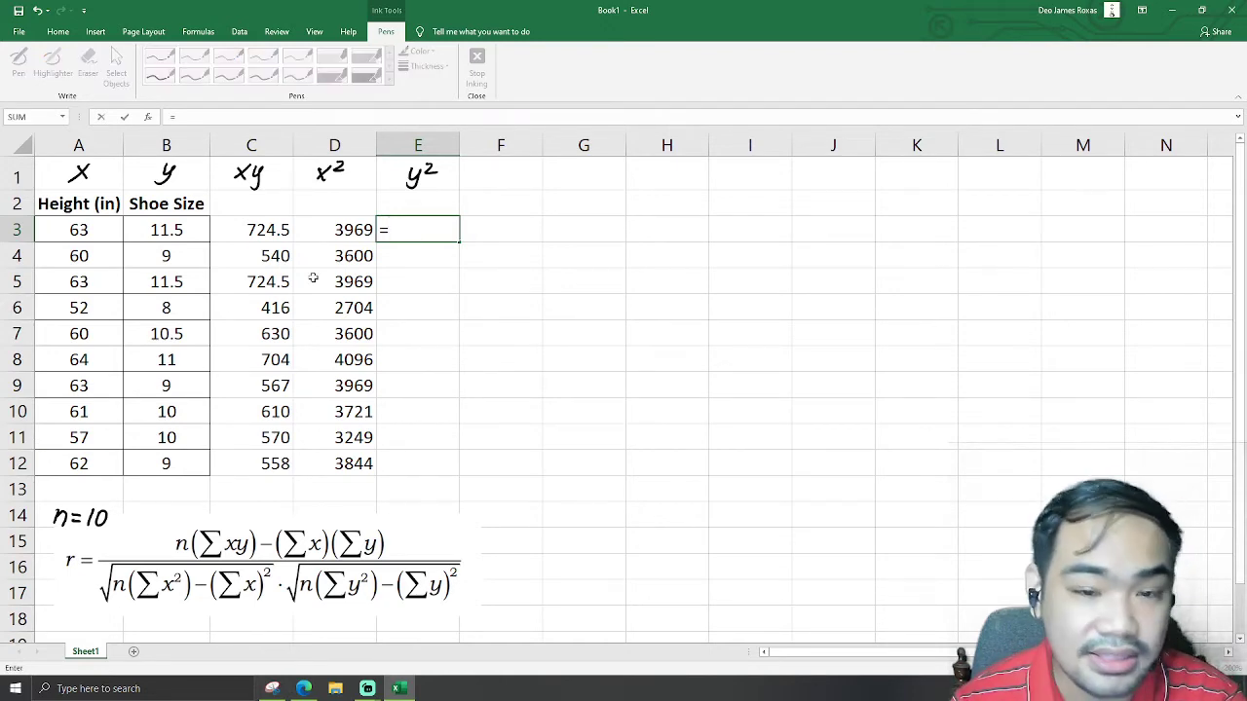
pyautogui.click(185, 231)
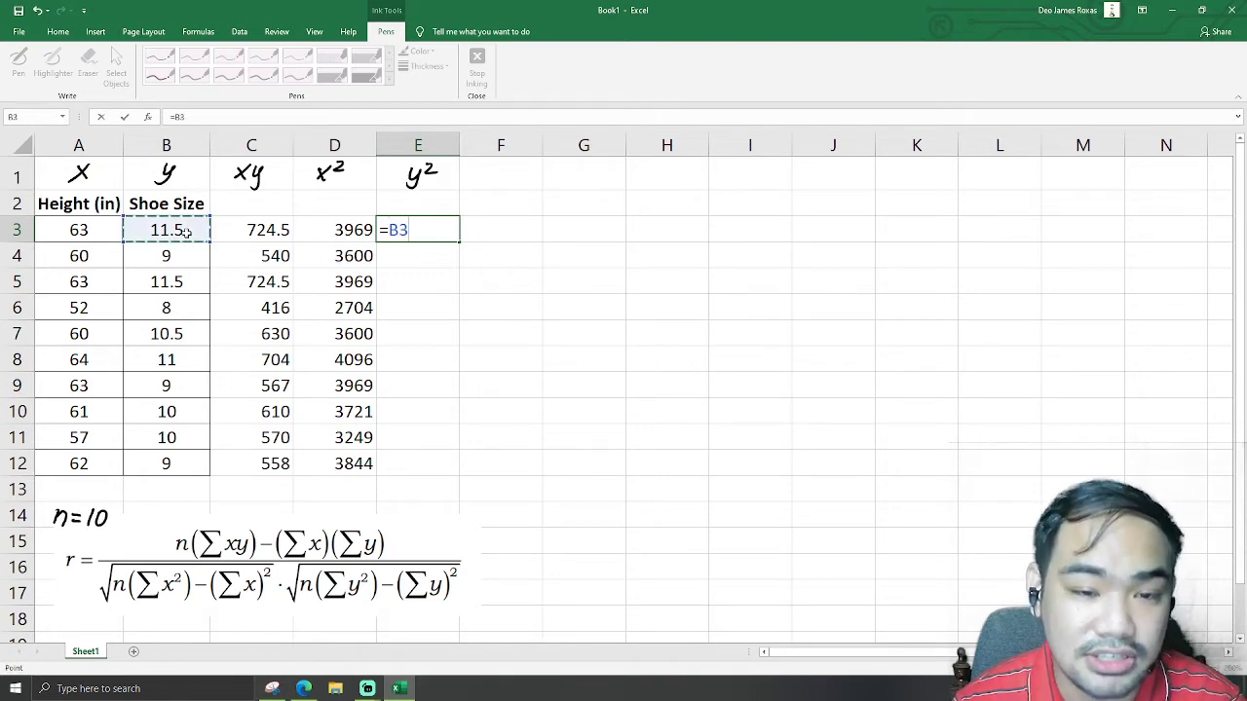
pyautogui.write('^')
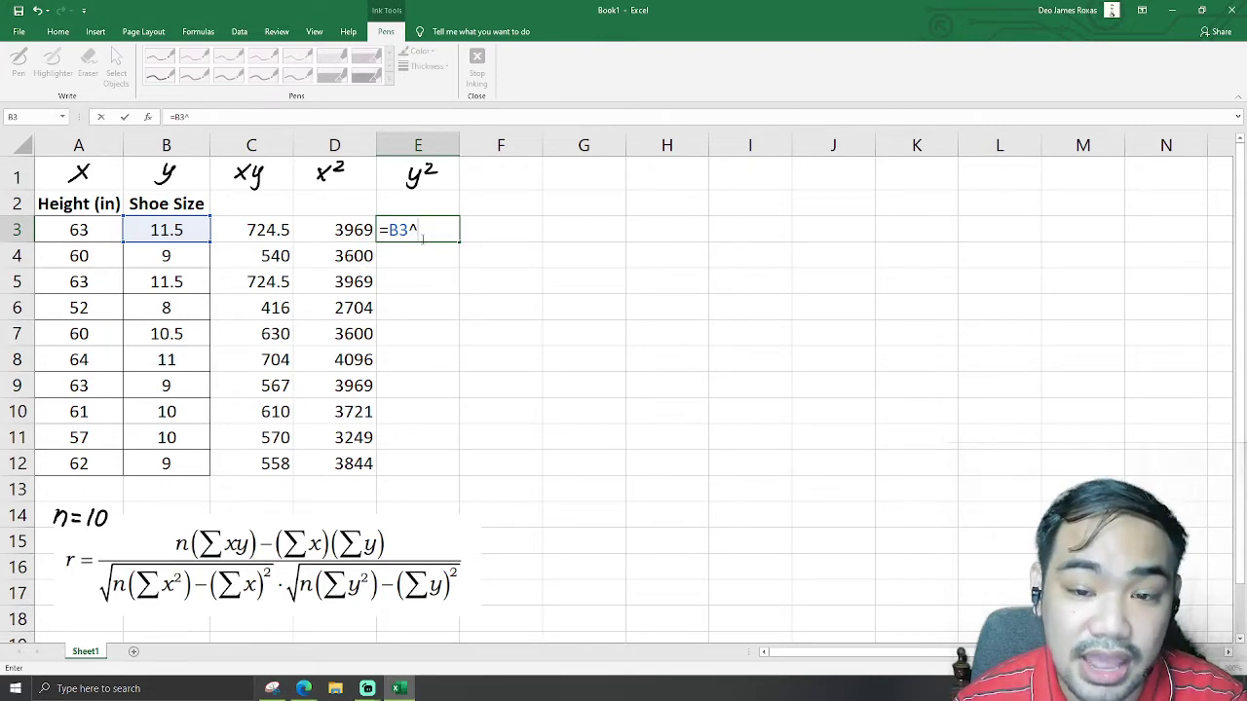
pyautogui.write('2')
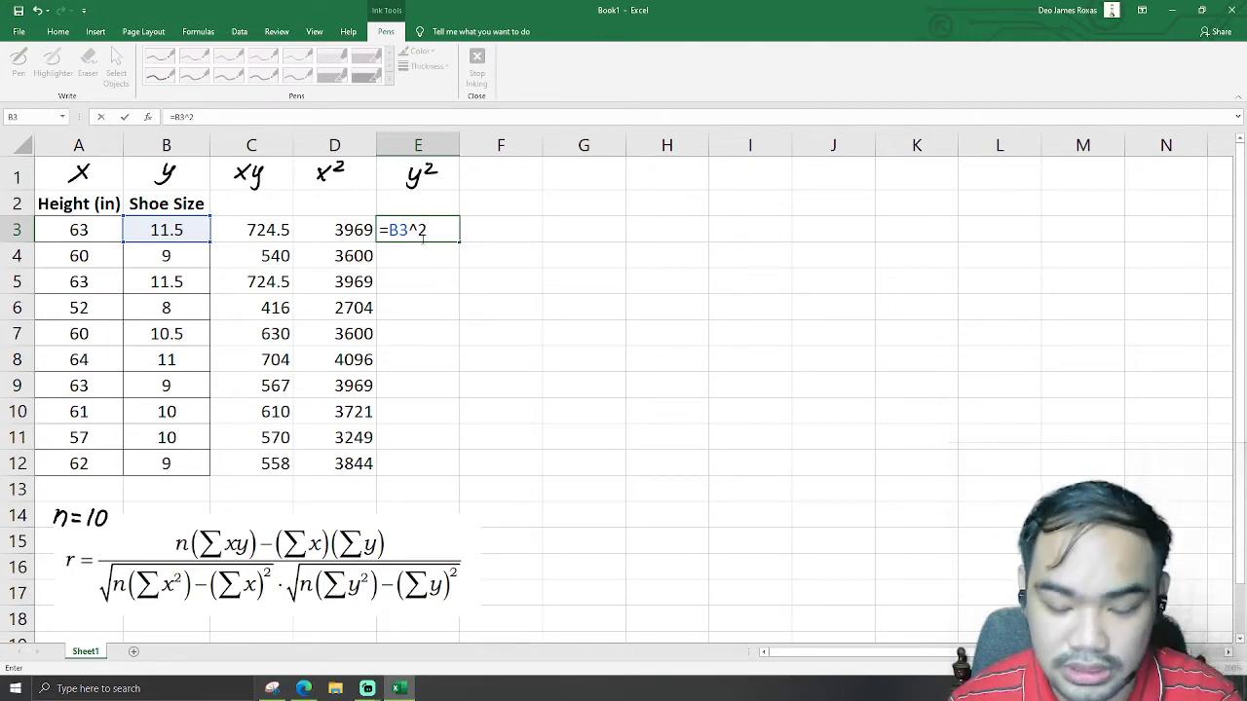
pyautogui.press('Return')
pyautogui.click(427, 230)
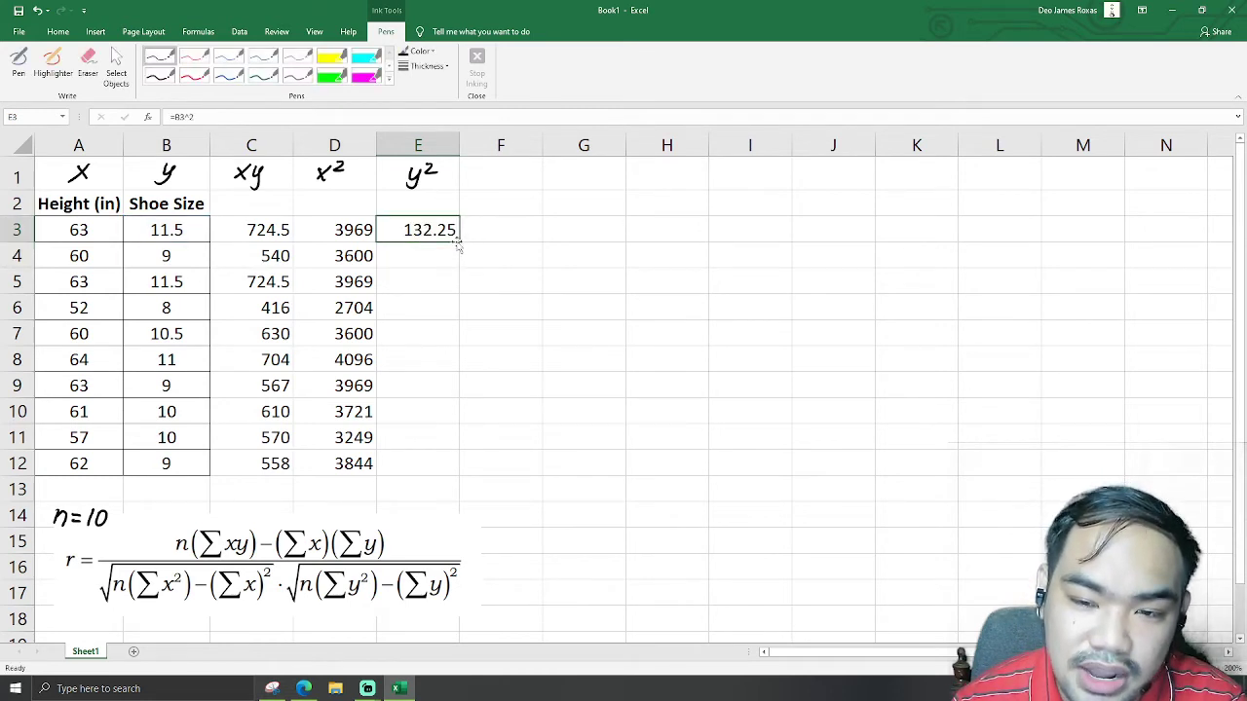
pyautogui.moveTo(460, 242); pyautogui.dragTo(463, 477)
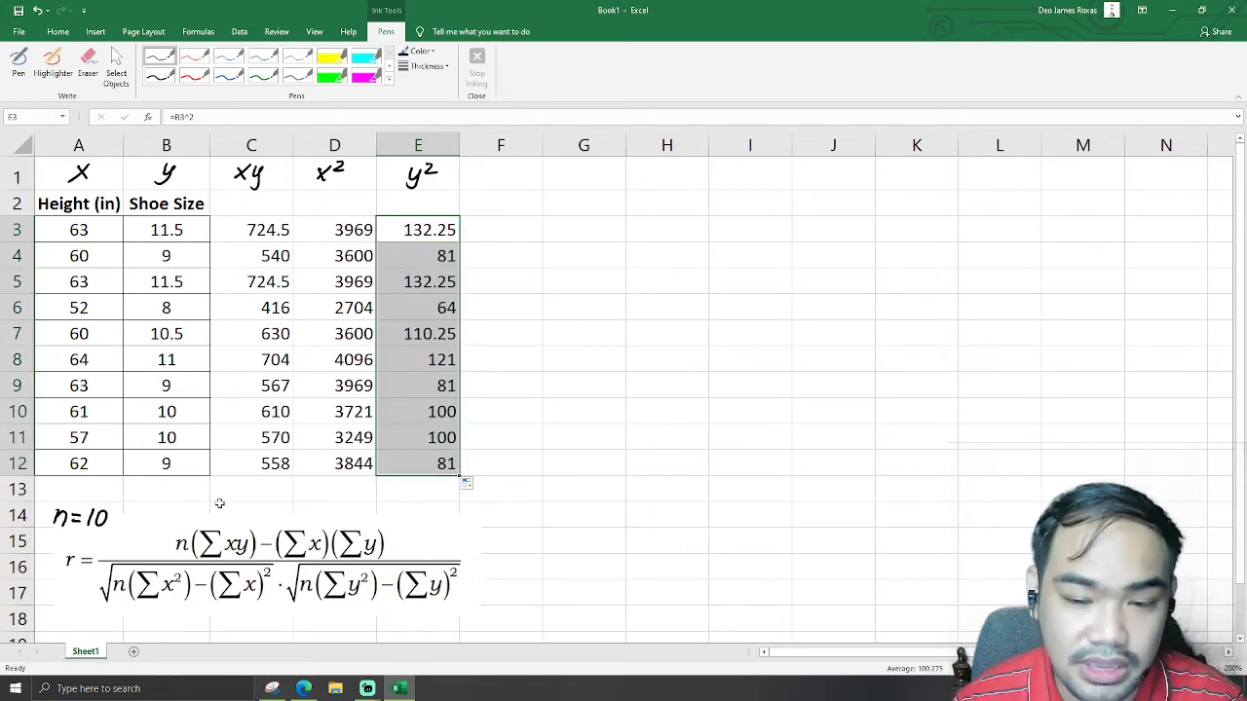
# Step: Total the heights in cell A13 with =SUM(A3:A12), and fill the formula across row 13 through E13
pyautogui.click(76, 490)
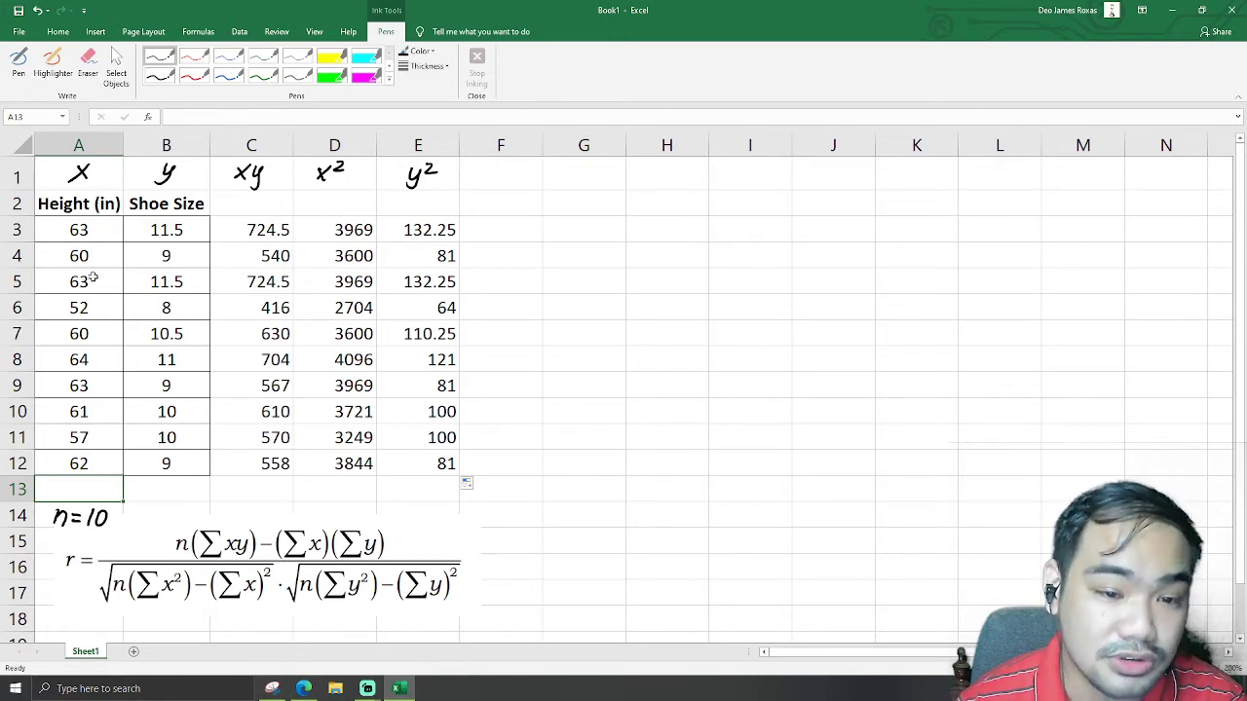
pyautogui.click(102, 496)
pyautogui.write('=')
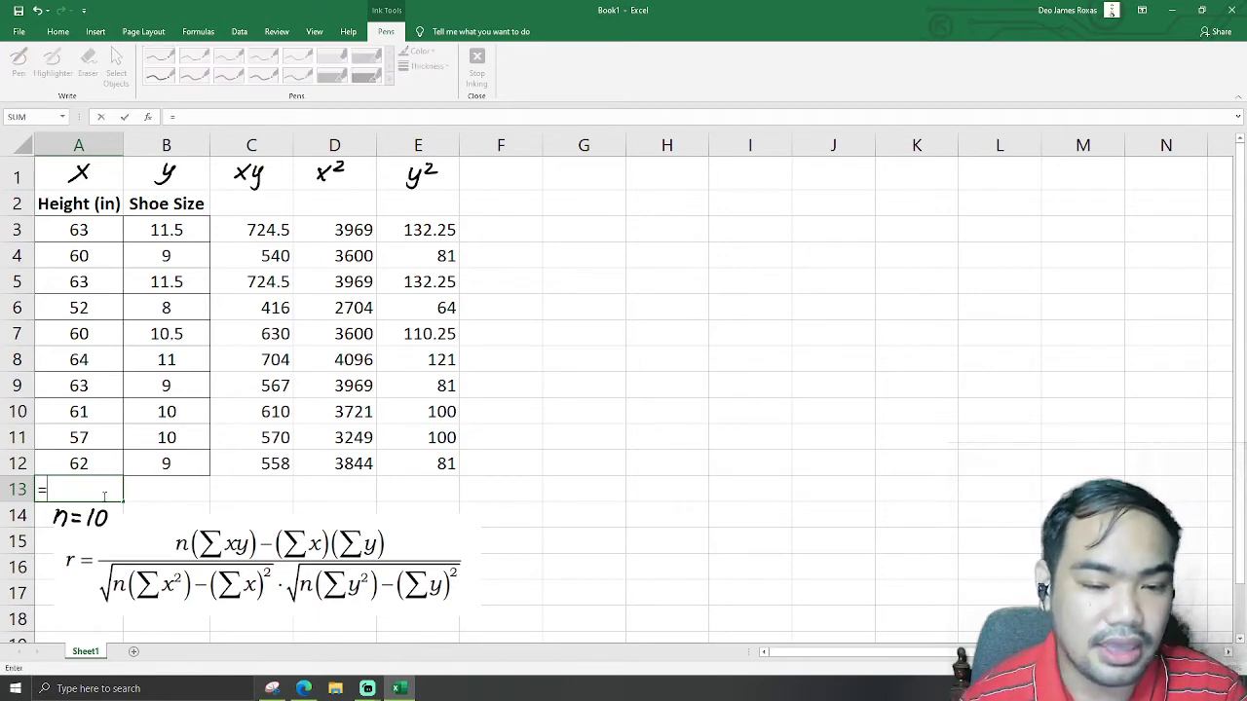
pyautogui.write('s')
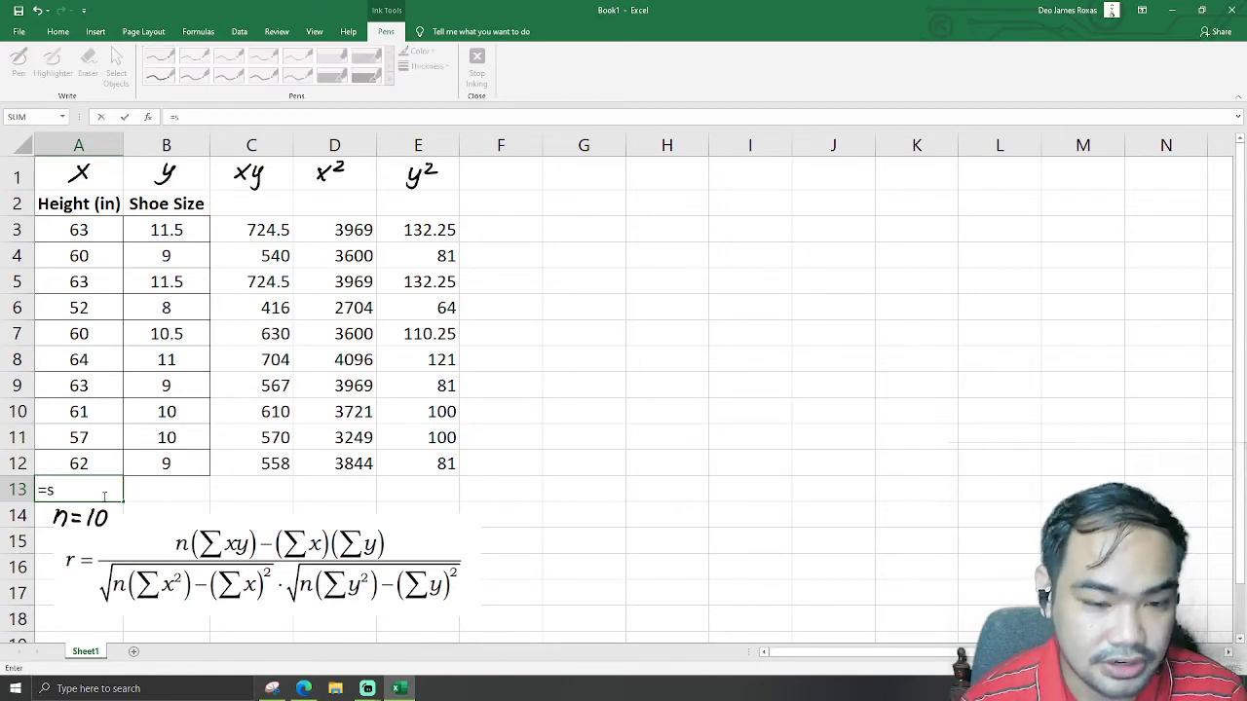
pyautogui.write('um(')
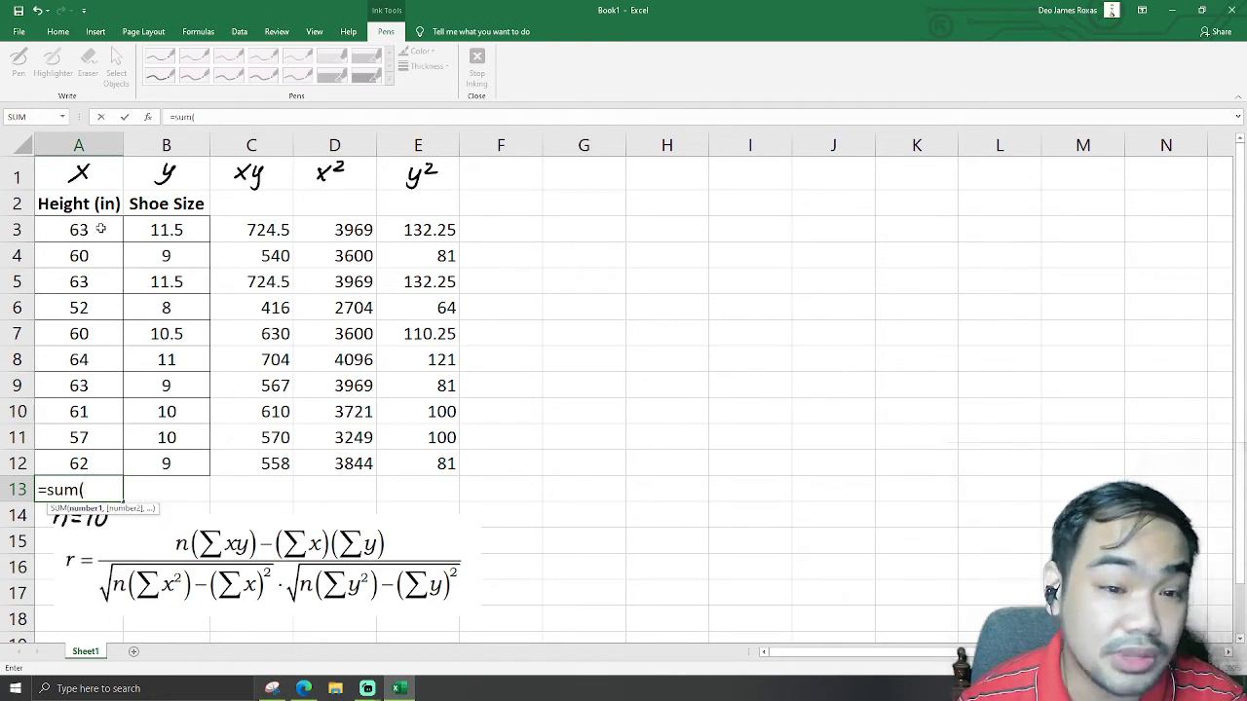
pyautogui.moveTo(100, 234); pyautogui.dragTo(95, 457)
pyautogui.write(')')
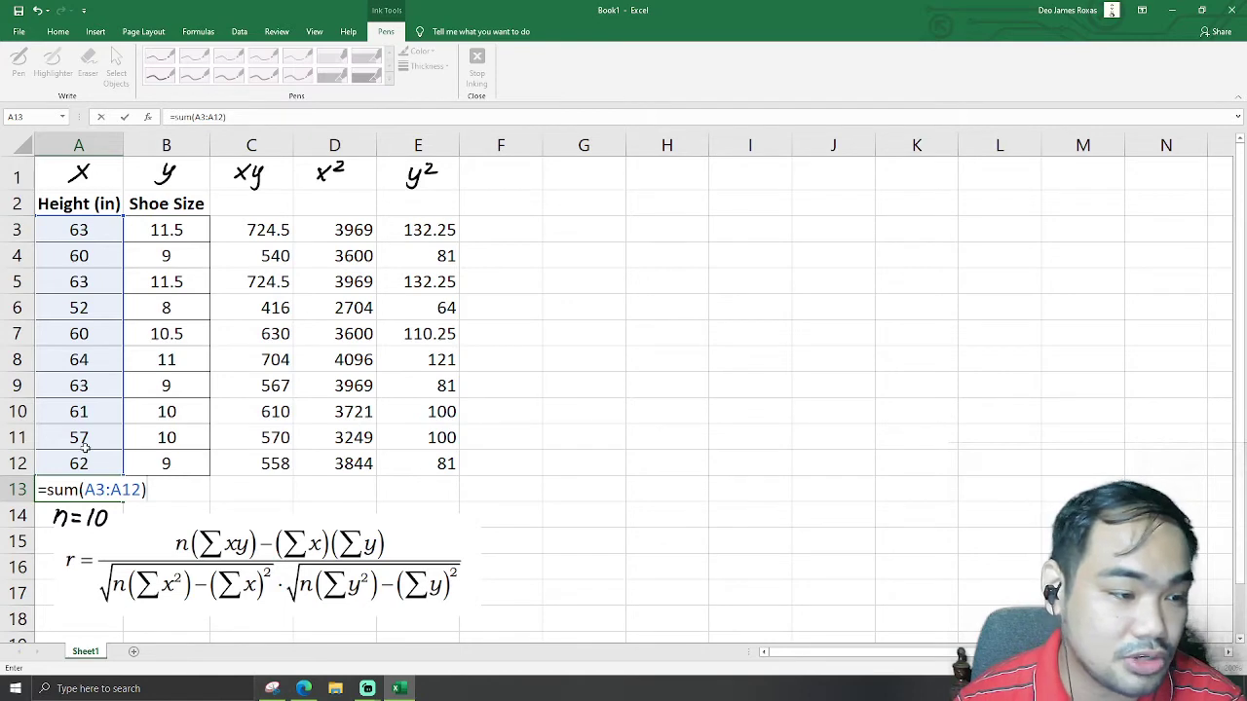
pyautogui.hotkey('ctrl', 'Return')
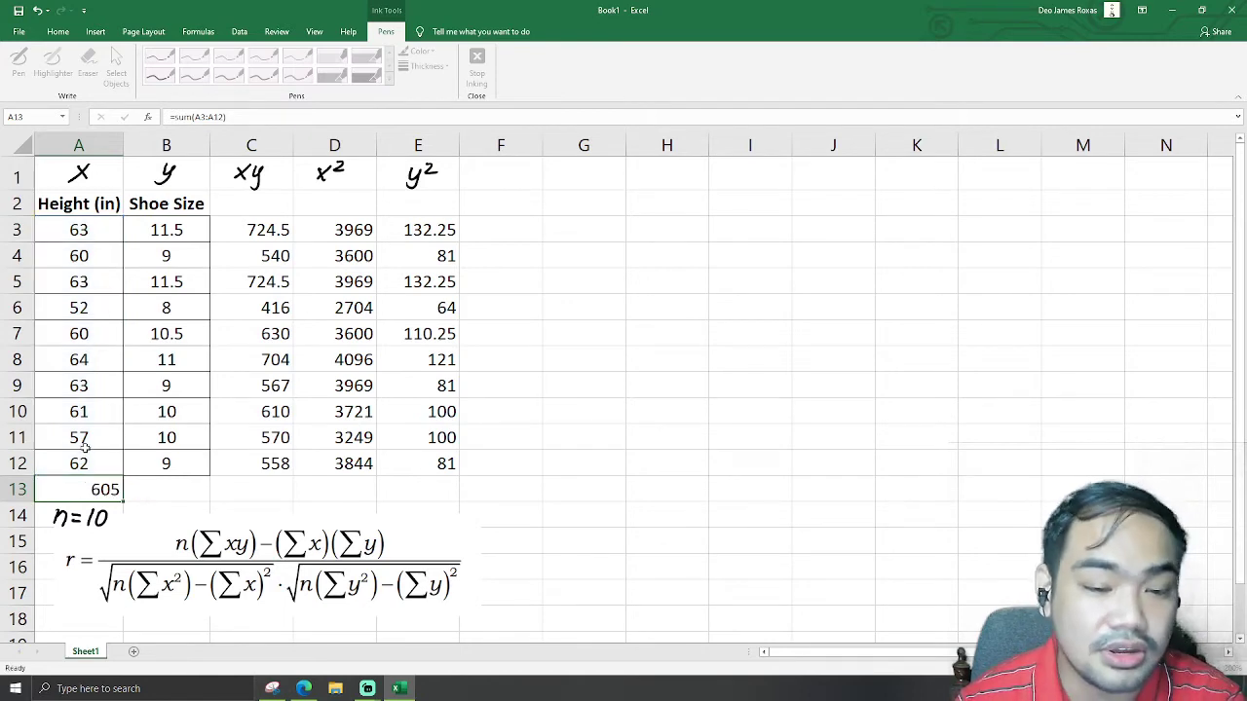
pyautogui.click(114, 491)
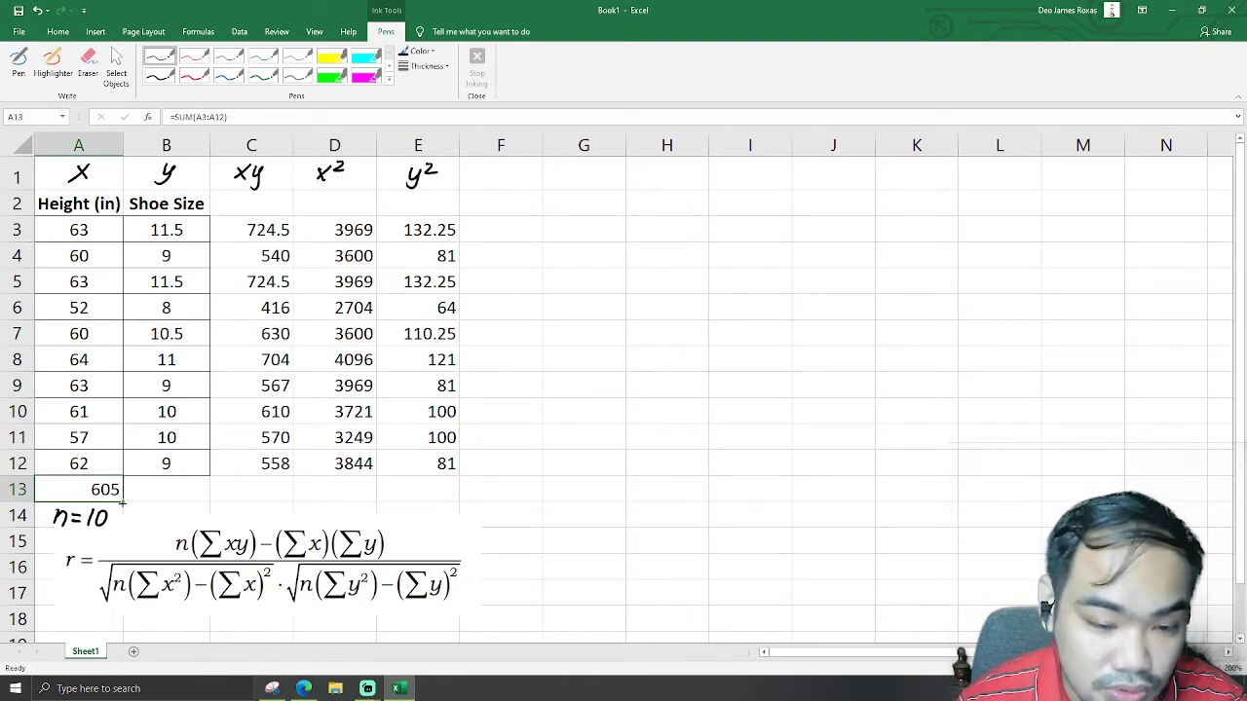
pyautogui.moveTo(121, 502); pyautogui.dragTo(444, 502)
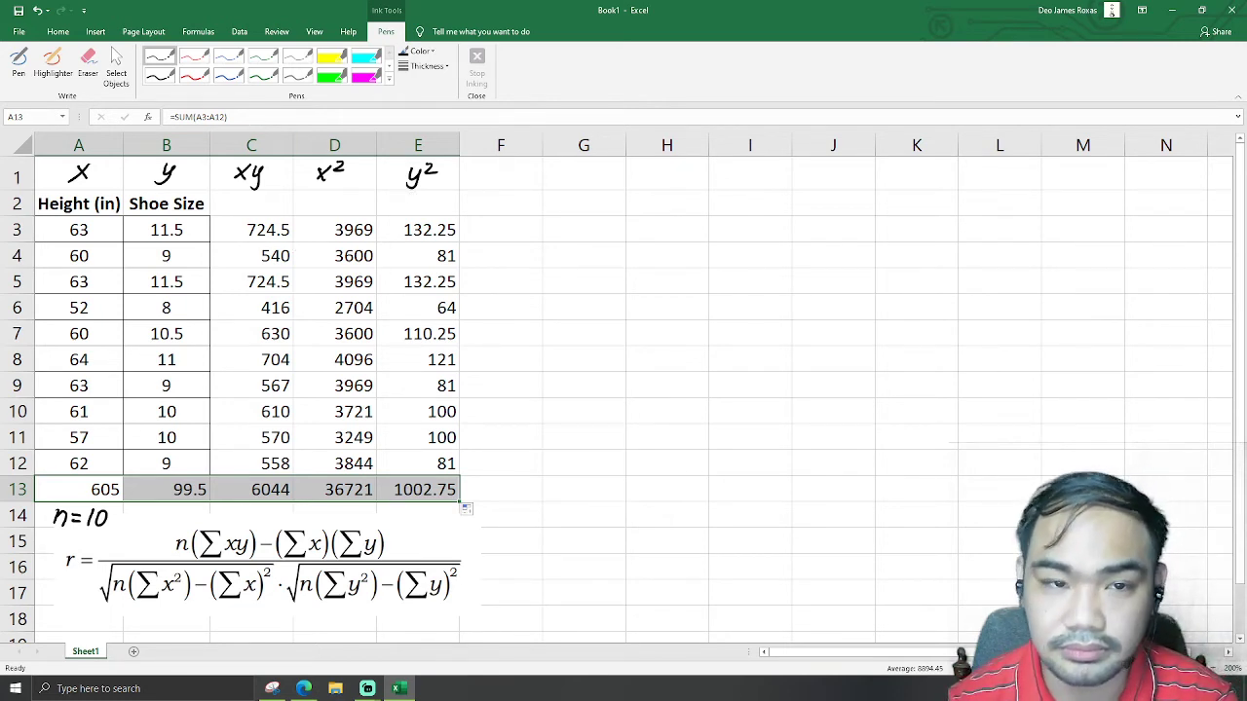
# Step: Handwrite an equals sign and 10(6044) − with the pen beside the r formula, underlining the xy sum in C13
pyautogui.click(18, 63)
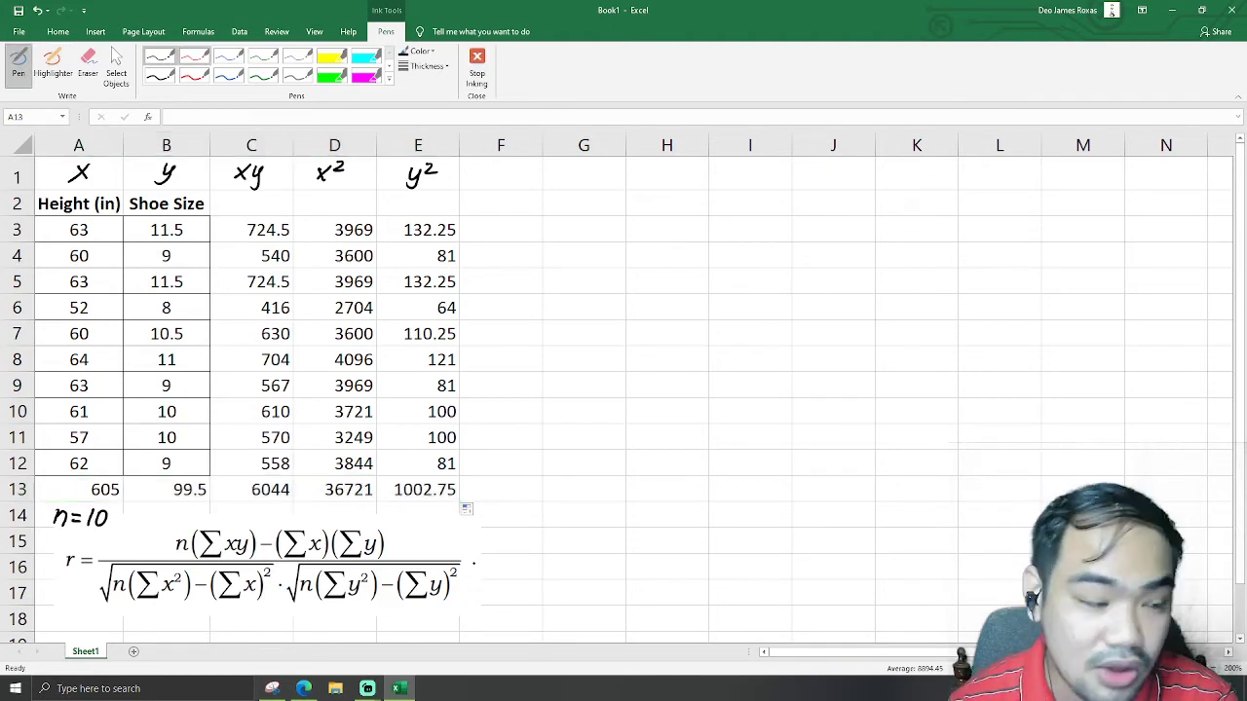
pyautogui.moveTo(470, 559); pyautogui.dragTo(488, 565)
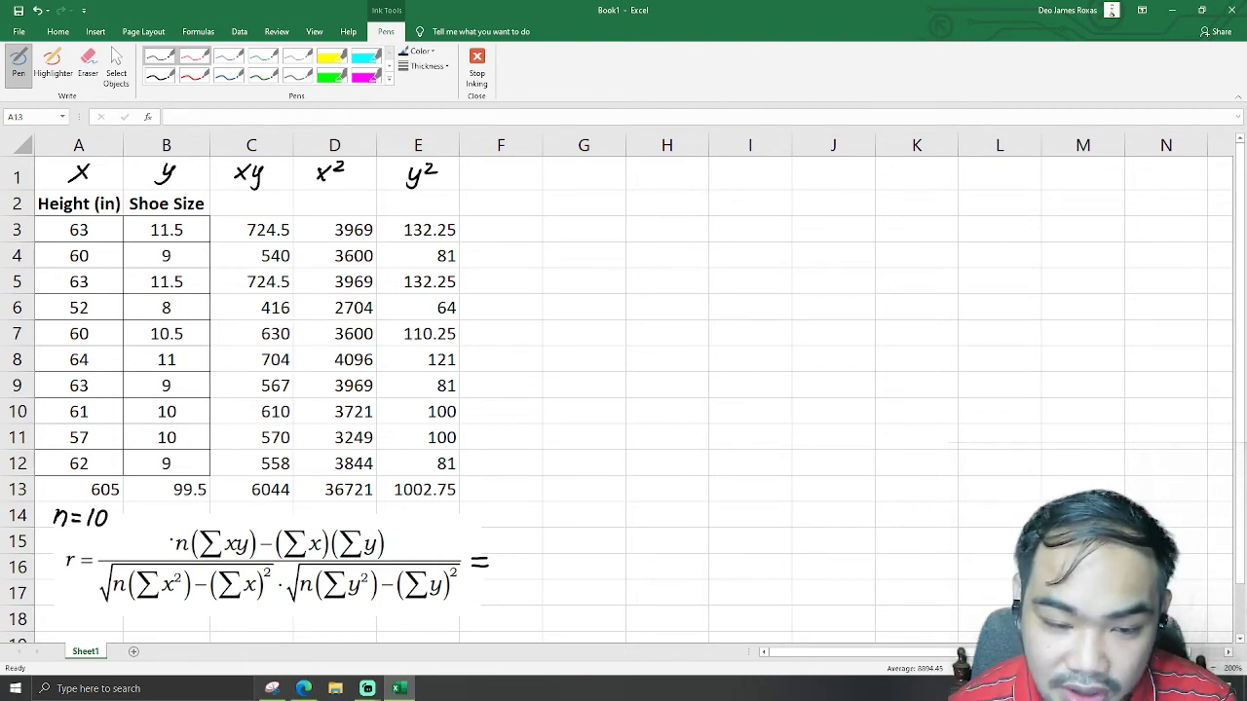
pyautogui.moveTo(567, 534)
pyautogui.mouseDown()
pyautogui.moveTo(560, 551)
pyautogui.moveTo(574, 539)
pyautogui.moveTo(593, 553)
pyautogui.mouseUp()
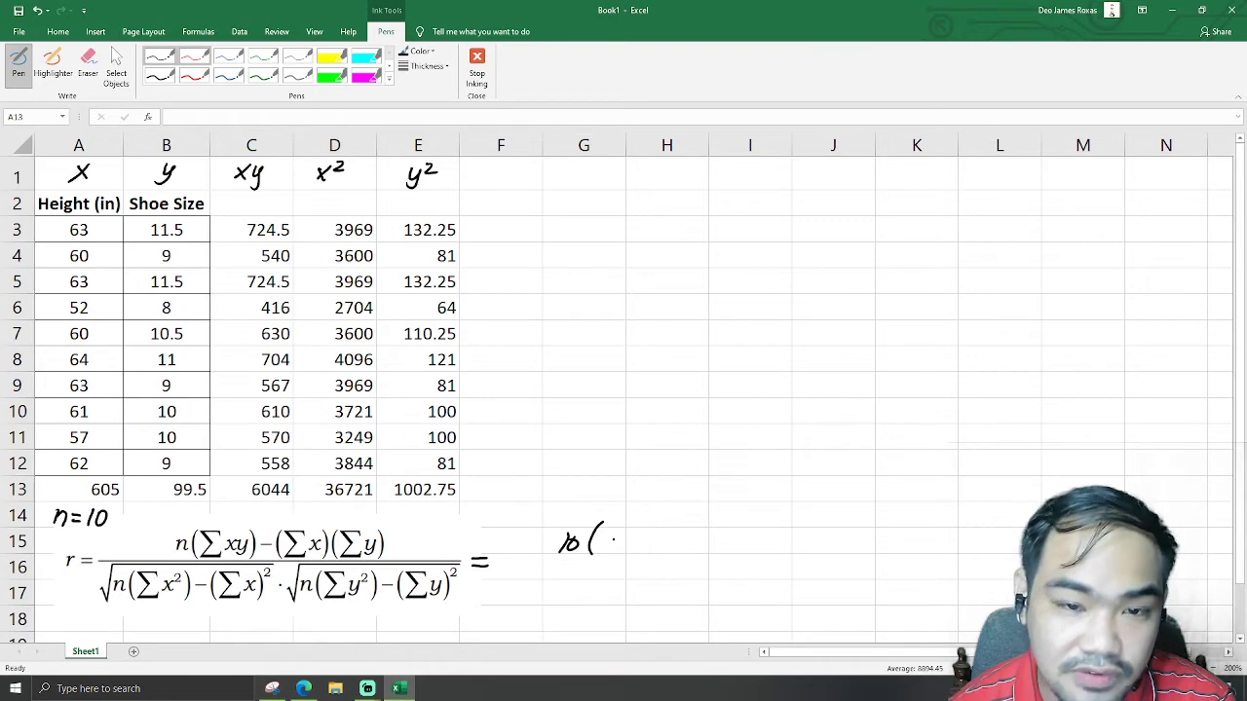
pyautogui.moveTo(255, 502); pyautogui.dragTo(279, 504)
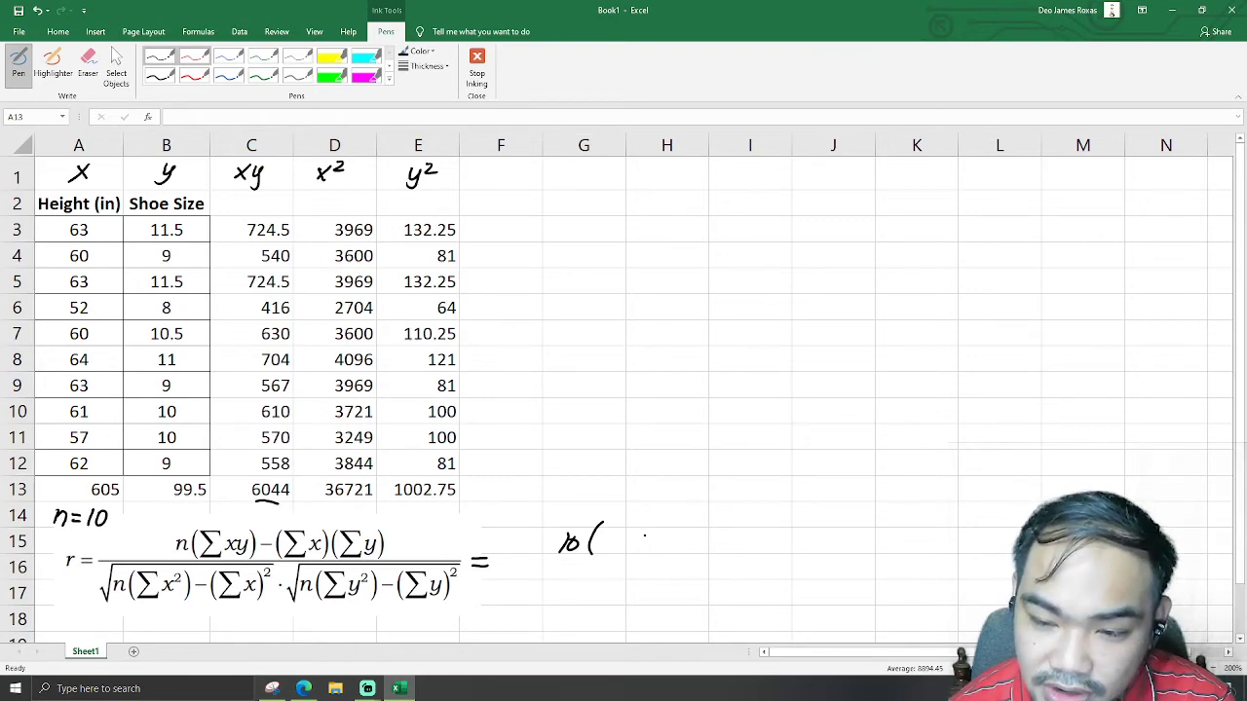
pyautogui.moveTo(617, 530); pyautogui.dragTo(608, 545)
pyautogui.moveTo(626, 535); pyautogui.dragTo(627, 536)
pyautogui.moveTo(636, 533); pyautogui.dragTo(645, 542)
pyautogui.moveTo(645, 533)
pyautogui.mouseDown()
pyautogui.moveTo(639, 551)
pyautogui.moveTo(662, 544)
pyautogui.mouseUp()
pyautogui.moveTo(658, 532)
pyautogui.mouseDown()
pyautogui.moveTo(657, 552)
pyautogui.moveTo(695, 537)
pyautogui.mouseUp()
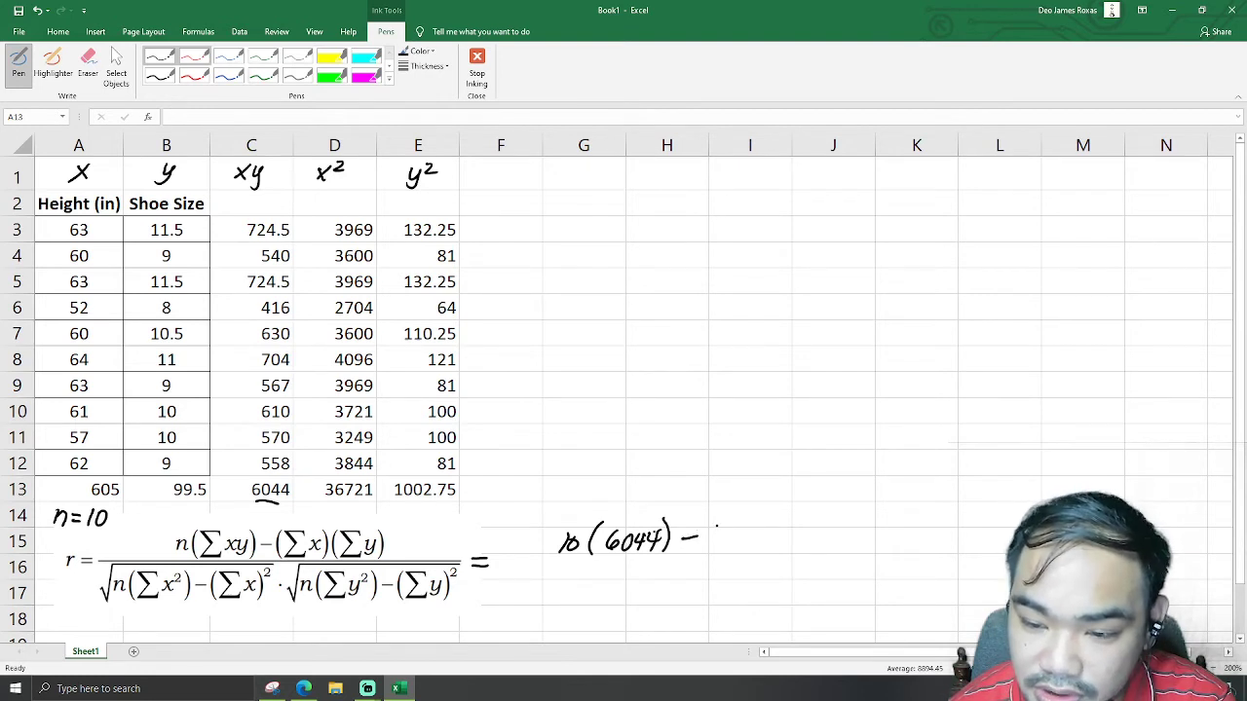
# Step: Complete the handwritten numerator with (605)(99.5) and draw the fraction bar beneath it
pyautogui.moveTo(726, 527)
pyautogui.mouseDown()
pyautogui.moveTo(722, 542)
pyautogui.moveTo(736, 533)
pyautogui.mouseUp()
pyautogui.moveTo(752, 531)
pyautogui.mouseDown()
pyautogui.moveTo(746, 545)
pyautogui.moveTo(763, 531)
pyautogui.mouseUp()
pyautogui.moveTo(724, 522); pyautogui.dragTo(714, 551)
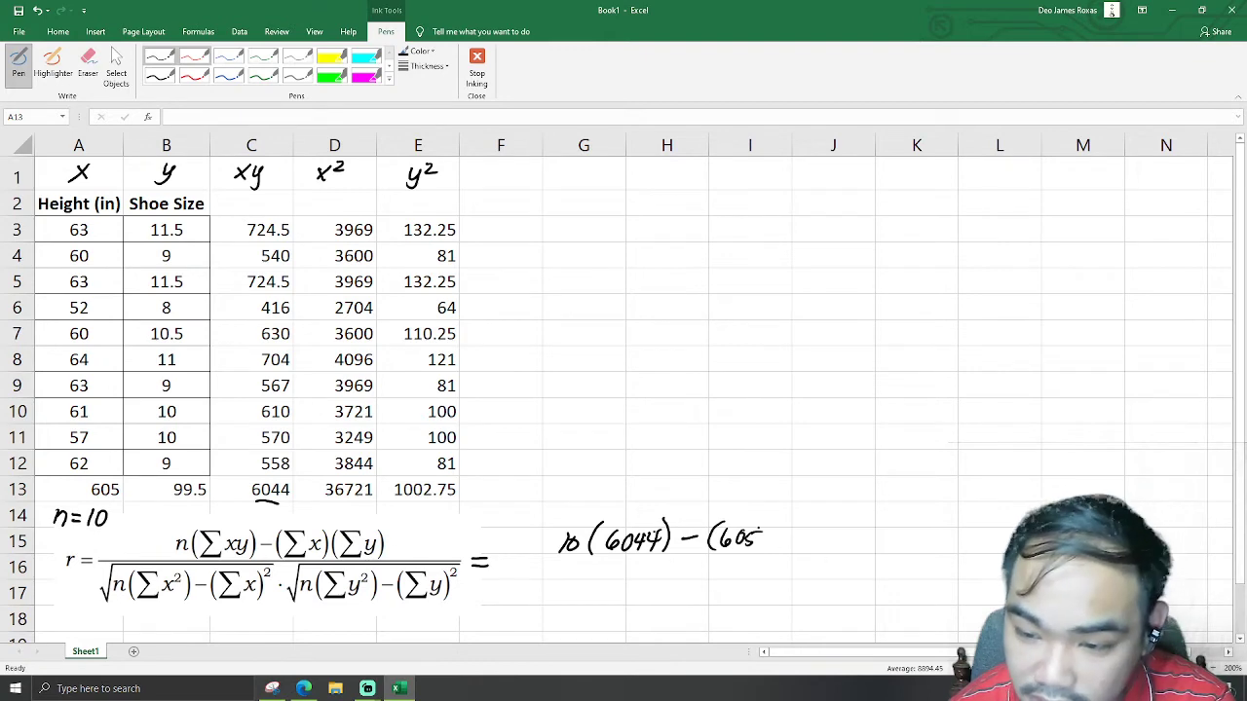
pyautogui.moveTo(767, 521)
pyautogui.mouseDown()
pyautogui.moveTo(768, 548)
pyautogui.moveTo(797, 547)
pyautogui.mouseUp()
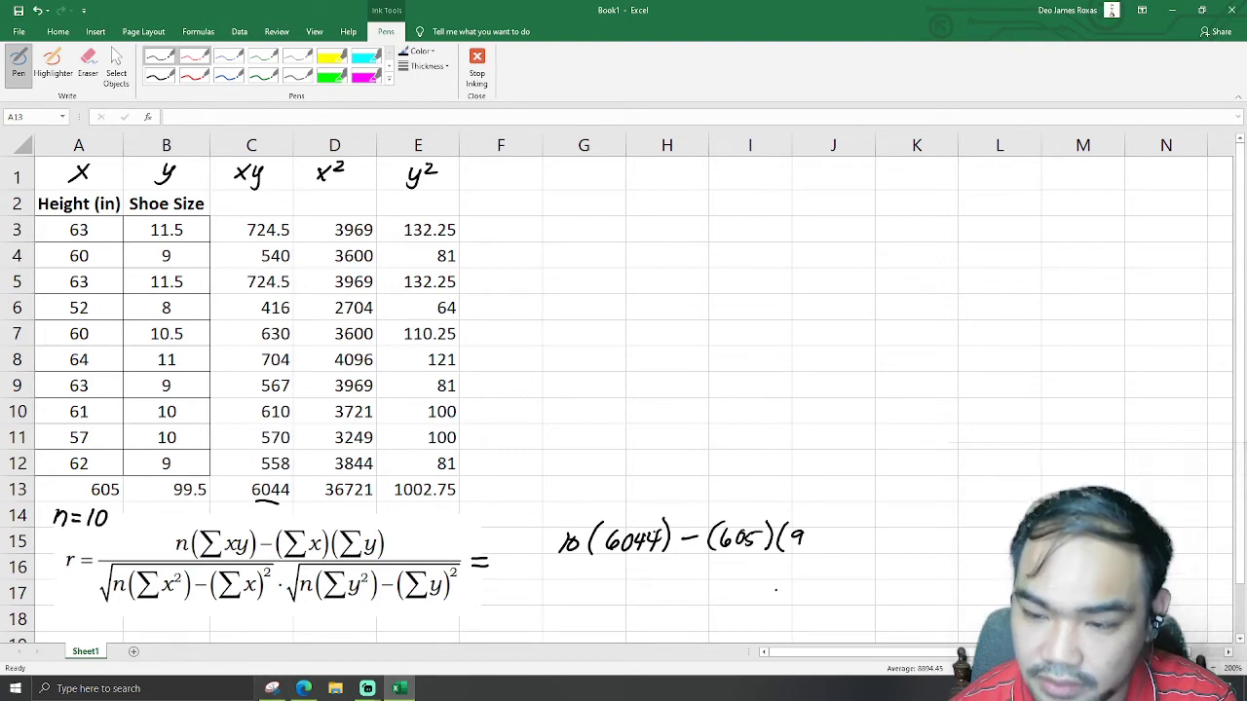
pyautogui.moveTo(816, 531); pyautogui.dragTo(813, 547)
pyautogui.click(824, 543)
pyautogui.moveTo(838, 529)
pyautogui.mouseDown()
pyautogui.moveTo(833, 543)
pyautogui.moveTo(848, 524)
pyautogui.mouseUp()
pyautogui.moveTo(851, 521); pyautogui.dragTo(852, 552)
pyautogui.moveTo(503, 562); pyautogui.dragTo(888, 562)
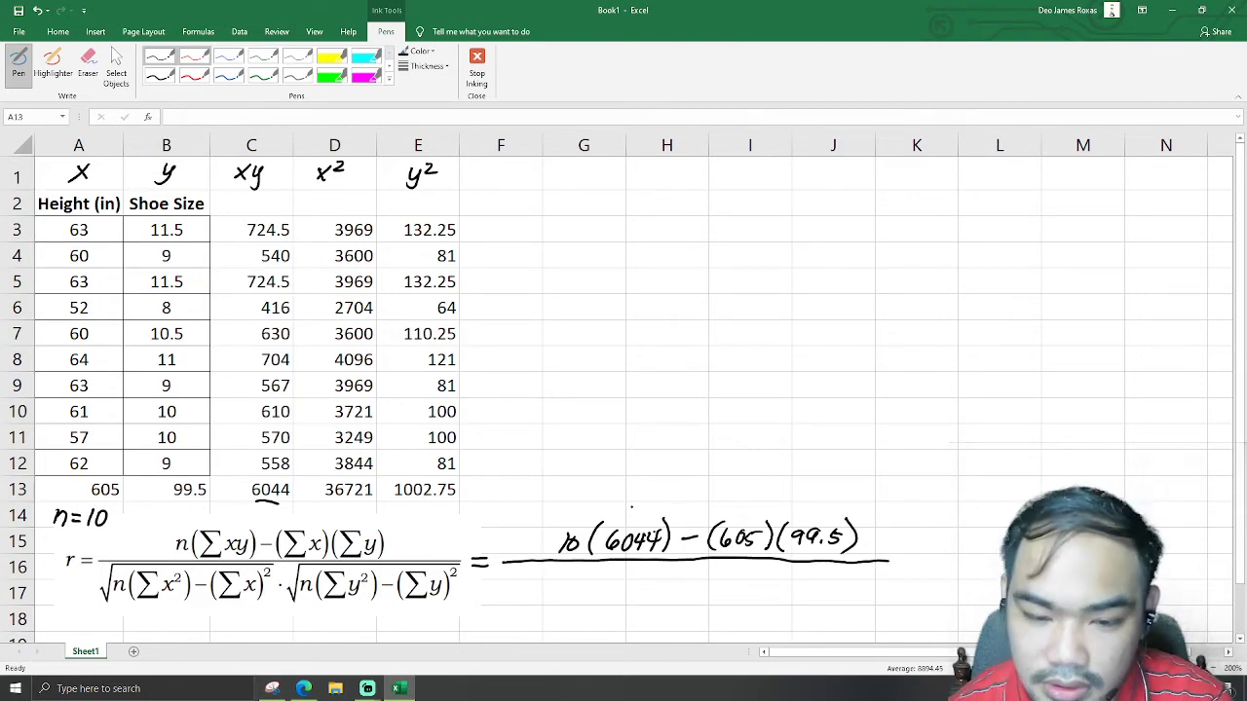
# Step: Handwrite the first square root of the denominator as √(10(36721) − (605)²), underlining the x² sum in D13
pyautogui.moveTo(508, 600)
pyautogui.mouseDown()
pyautogui.moveTo(546, 570)
pyautogui.moveTo(690, 569)
pyautogui.mouseUp()
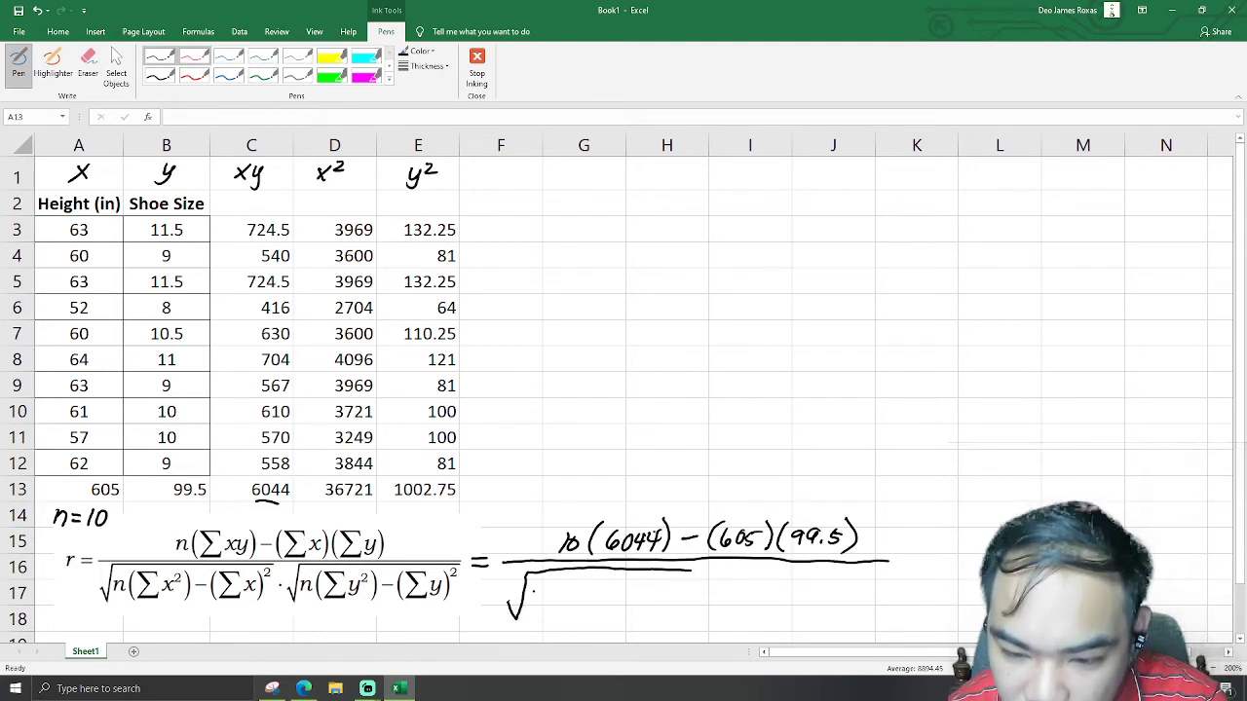
pyautogui.moveTo(535, 588); pyautogui.dragTo(532, 603)
pyautogui.moveTo(548, 588); pyautogui.dragTo(565, 610)
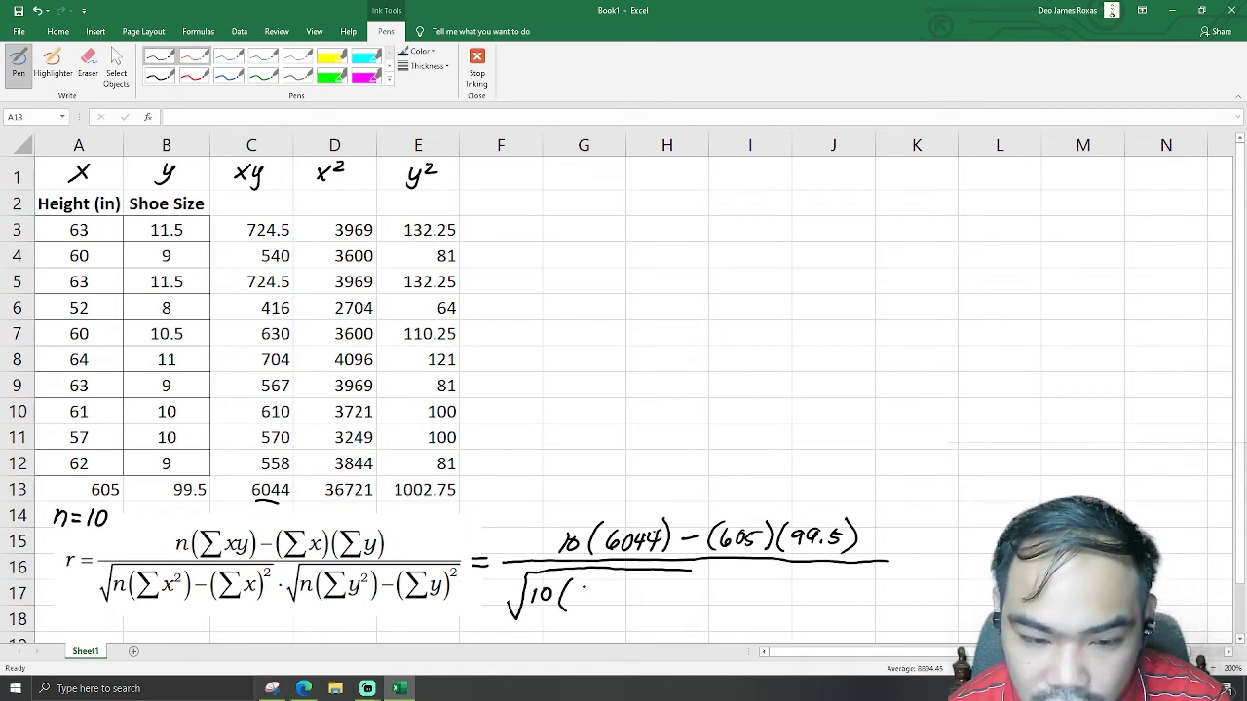
pyautogui.moveTo(326, 504); pyautogui.dragTo(368, 505)
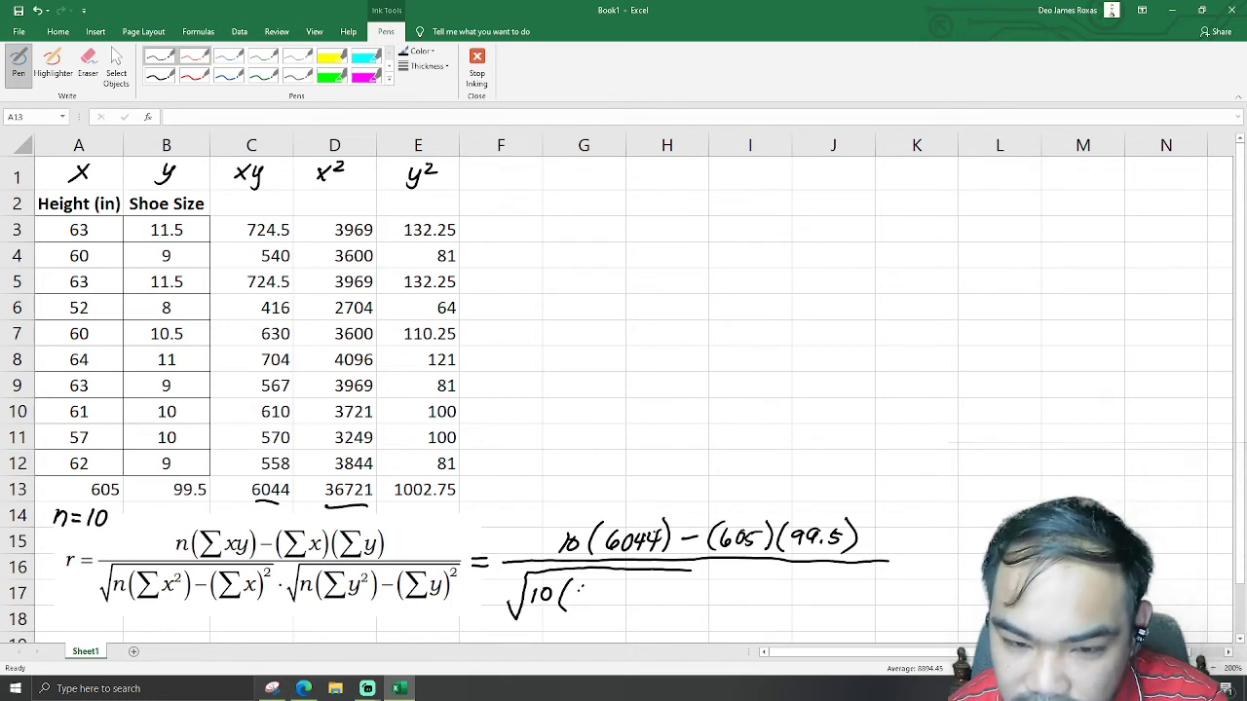
pyautogui.moveTo(580, 587); pyautogui.dragTo(582, 605)
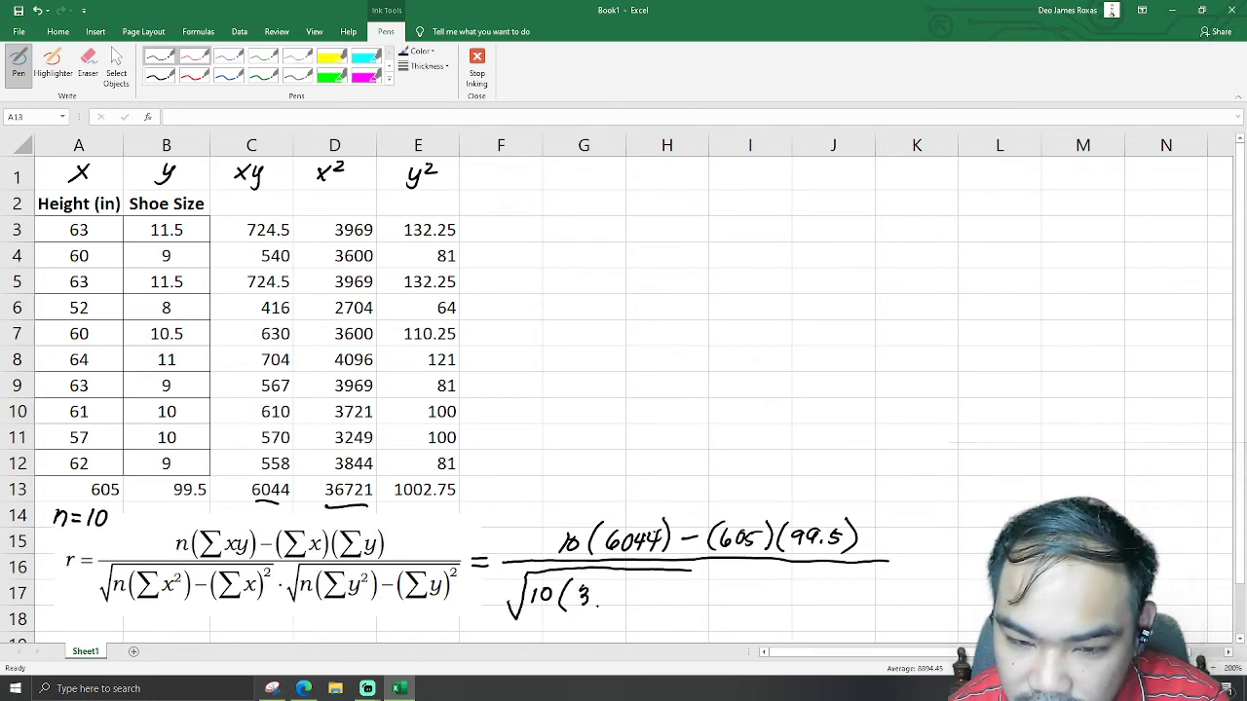
pyautogui.moveTo(599, 590); pyautogui.dragTo(594, 599)
pyautogui.moveTo(606, 593)
pyautogui.mouseDown()
pyautogui.moveTo(612, 608)
pyautogui.moveTo(633, 605)
pyautogui.mouseUp()
pyautogui.moveTo(640, 587)
pyautogui.mouseDown()
pyautogui.moveTo(641, 606)
pyautogui.moveTo(654, 594)
pyautogui.moveTo(648, 607)
pyautogui.moveTo(678, 595)
pyautogui.moveTo(695, 605)
pyautogui.mouseUp()
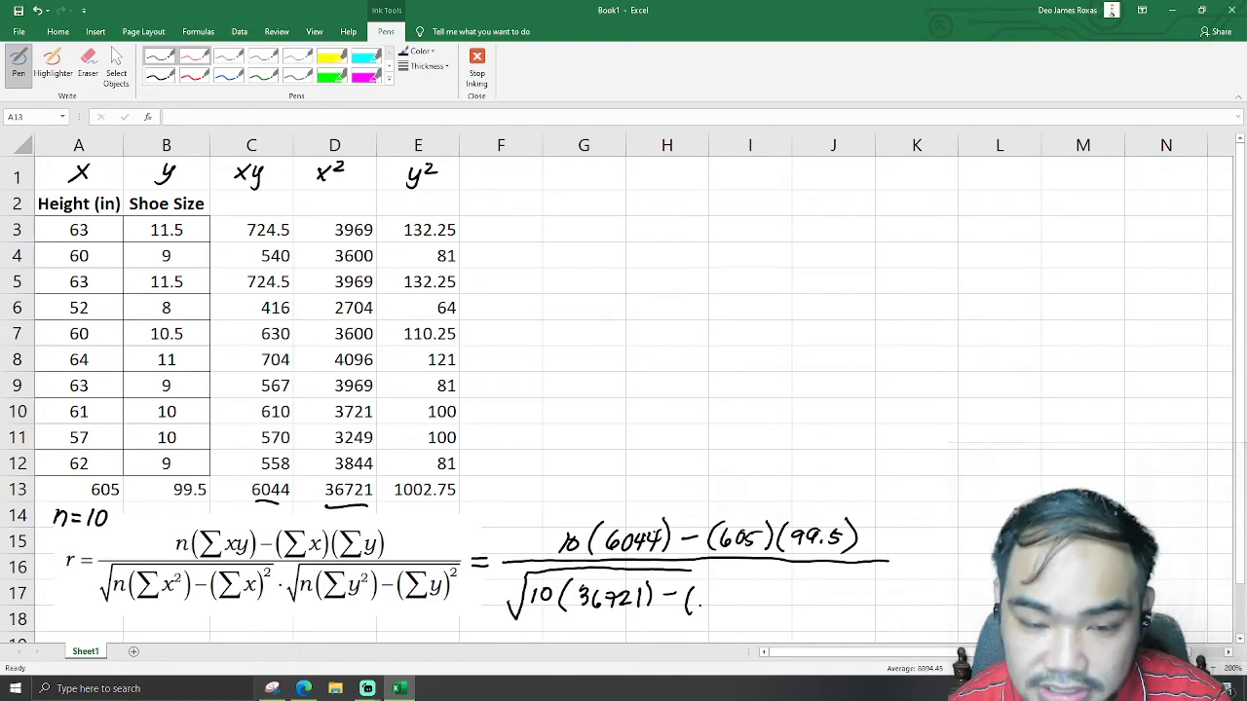
pyautogui.moveTo(699, 587); pyautogui.dragTo(693, 601)
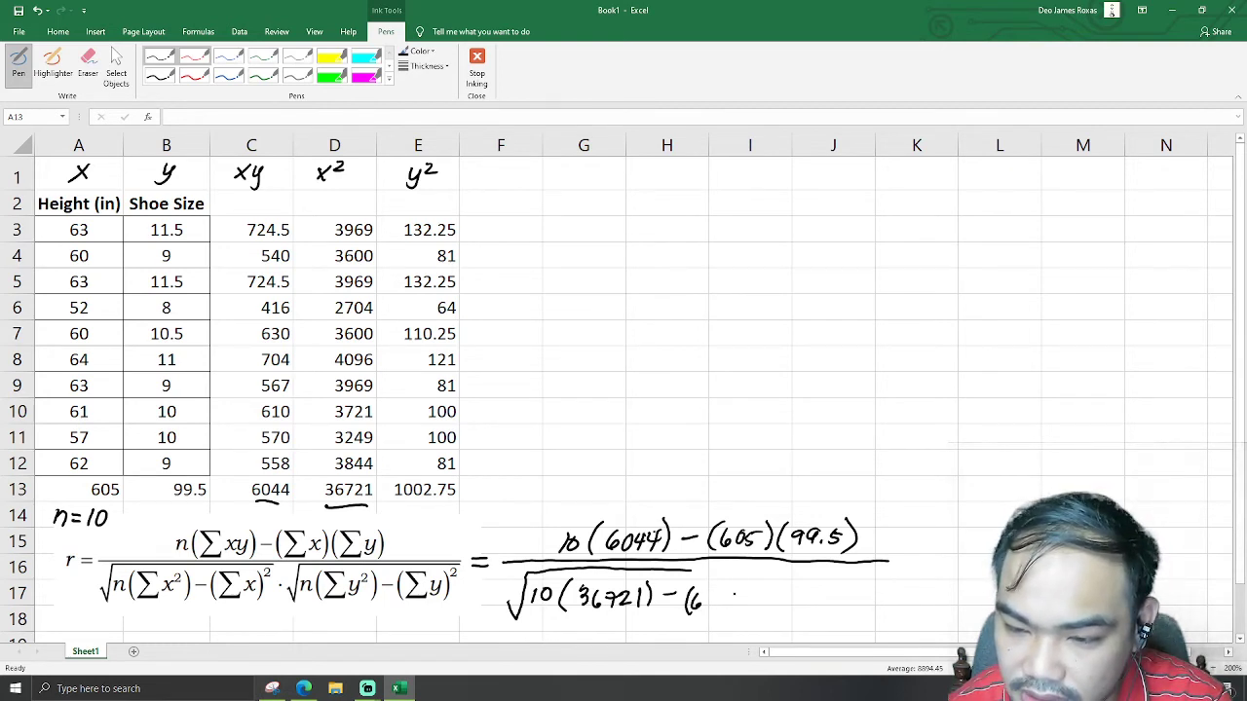
pyautogui.moveTo(712, 596); pyautogui.dragTo(710, 597)
pyautogui.moveTo(725, 595)
pyautogui.mouseDown()
pyautogui.moveTo(717, 609)
pyautogui.moveTo(745, 595)
pyautogui.moveTo(714, 574)
pyautogui.moveTo(757, 574)
pyautogui.mouseUp()
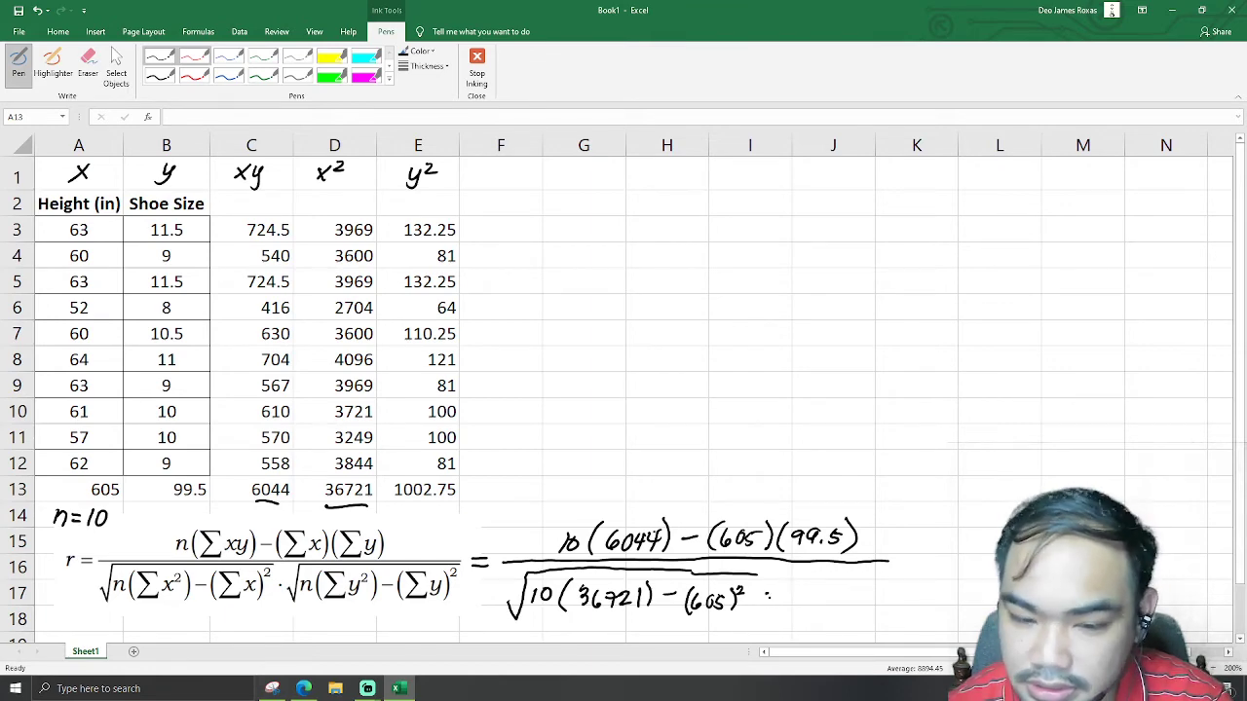
# Step: Handwrite the second square root as √(10(1002.75) − (99.5)²), underlining 99.5 in B13 and extending the fraction bar over it
pyautogui.moveTo(780, 604)
pyautogui.mouseDown()
pyautogui.moveTo(790, 617)
pyautogui.moveTo(797, 578)
pyautogui.moveTo(942, 568)
pyautogui.mouseUp()
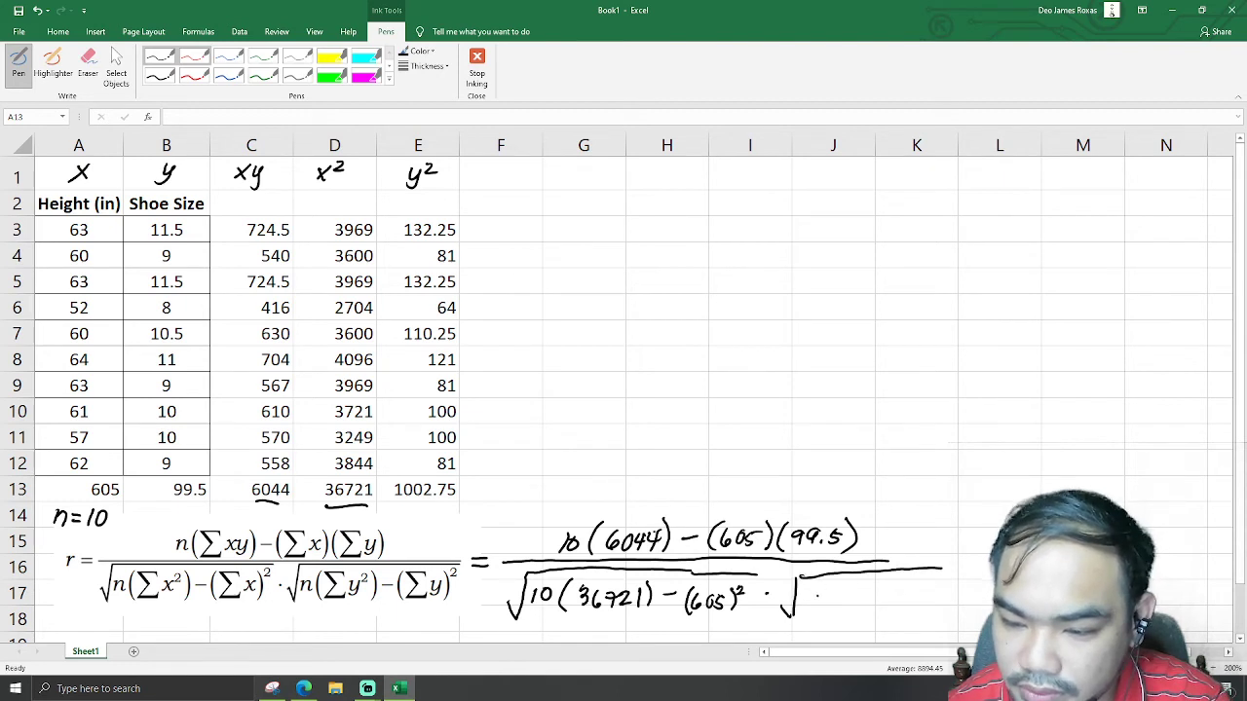
pyautogui.moveTo(809, 591); pyautogui.dragTo(807, 605)
pyautogui.moveTo(824, 589); pyautogui.dragTo(837, 612)
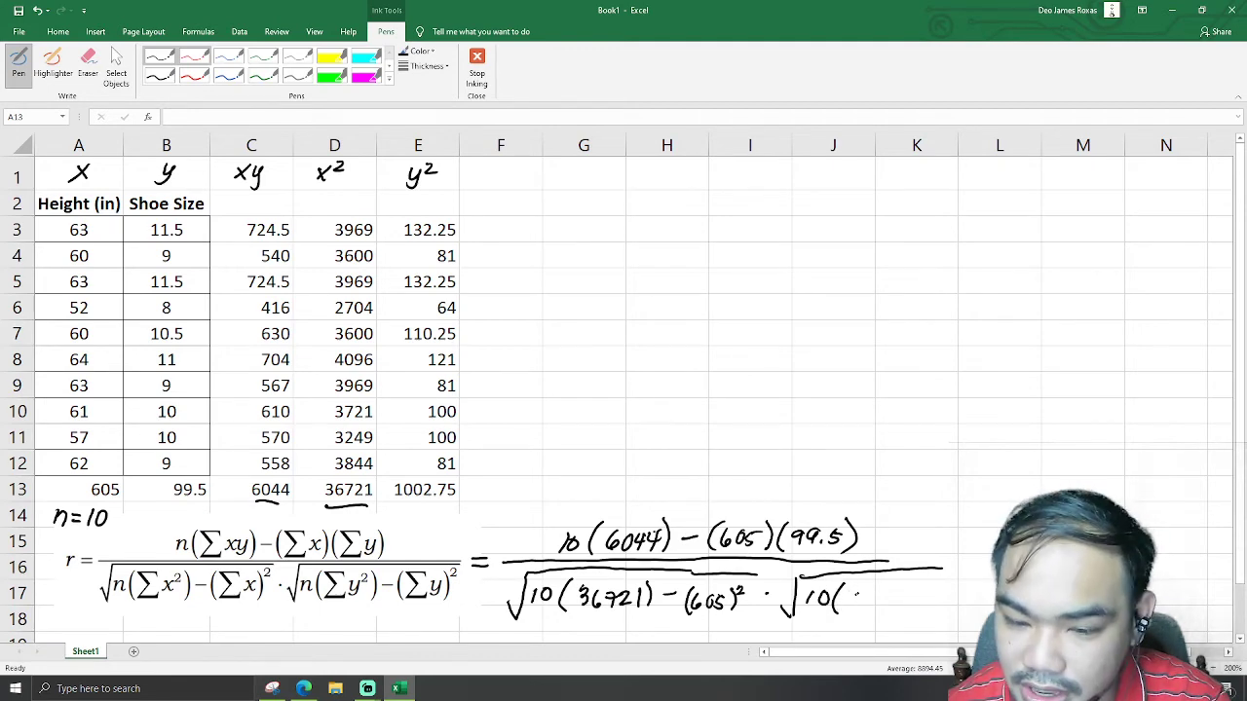
pyautogui.moveTo(857, 591)
pyautogui.mouseDown()
pyautogui.moveTo(854, 606)
pyautogui.moveTo(868, 595)
pyautogui.mouseUp()
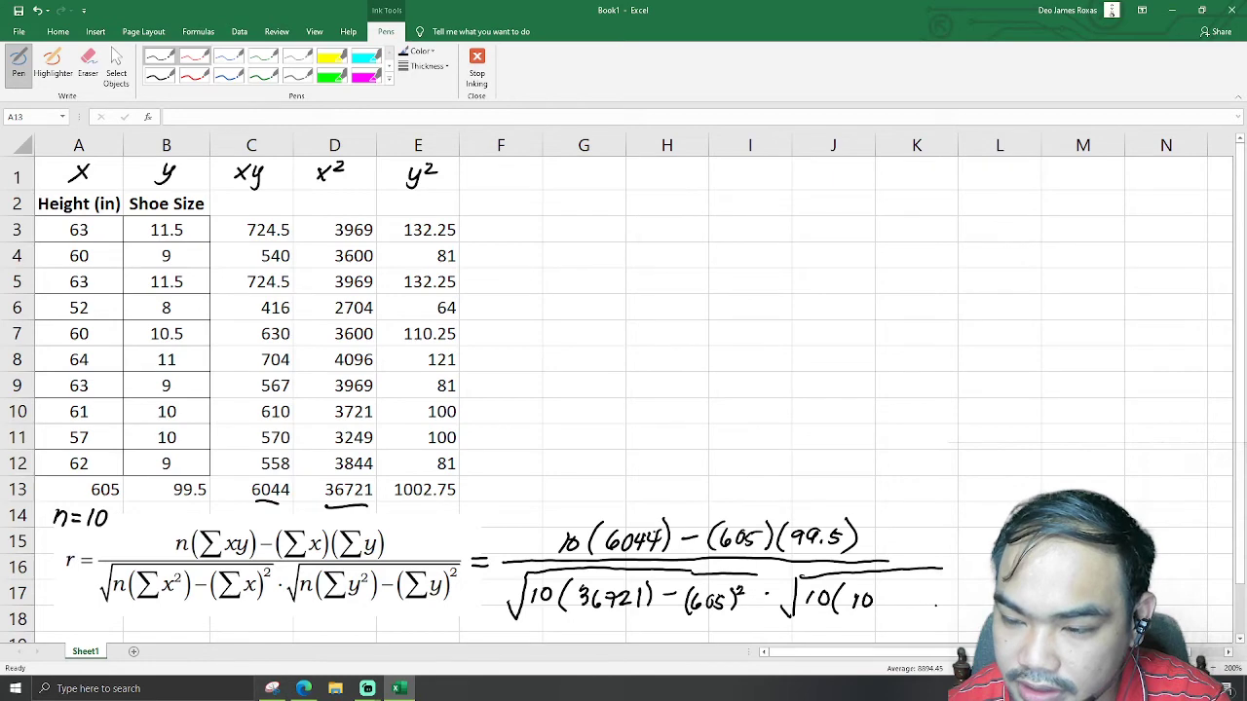
pyautogui.moveTo(882, 593); pyautogui.dragTo(881, 595)
pyautogui.moveTo(889, 595); pyautogui.dragTo(900, 606)
pyautogui.click(905, 605)
pyautogui.moveTo(911, 592); pyautogui.dragTo(925, 610)
pyautogui.moveTo(930, 591); pyautogui.dragTo(940, 590)
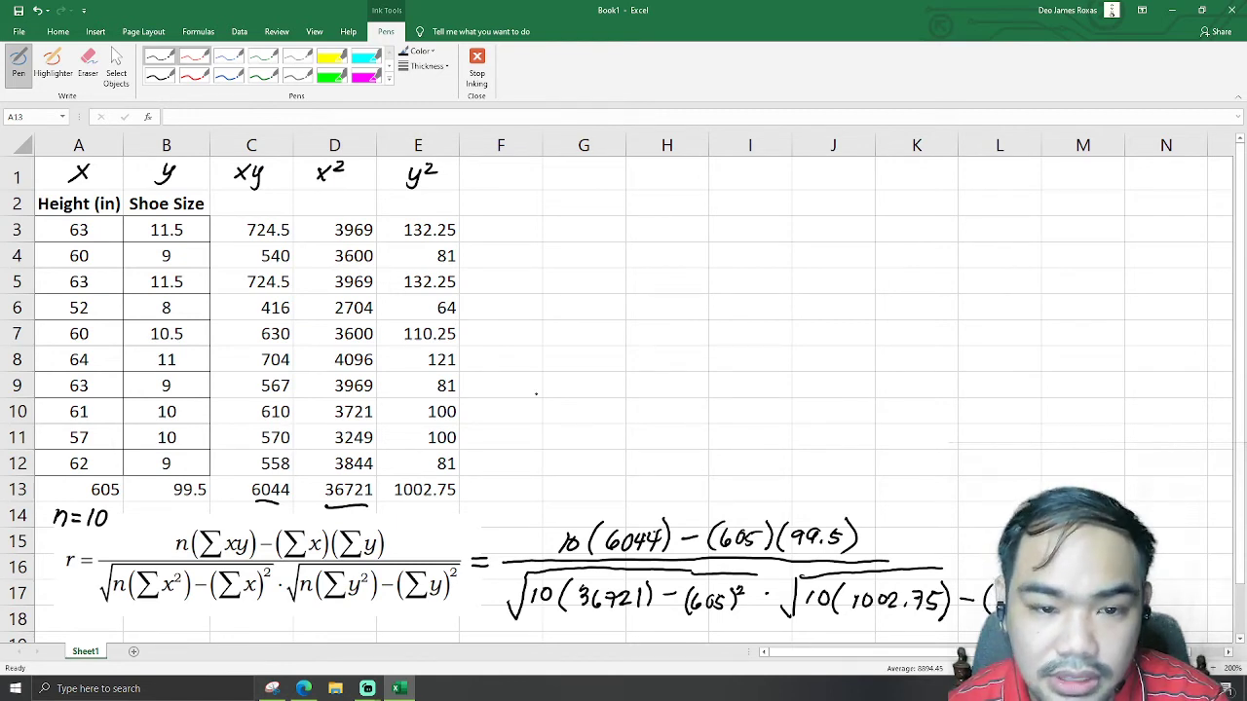
pyautogui.moveTo(173, 500); pyautogui.dragTo(204, 498)
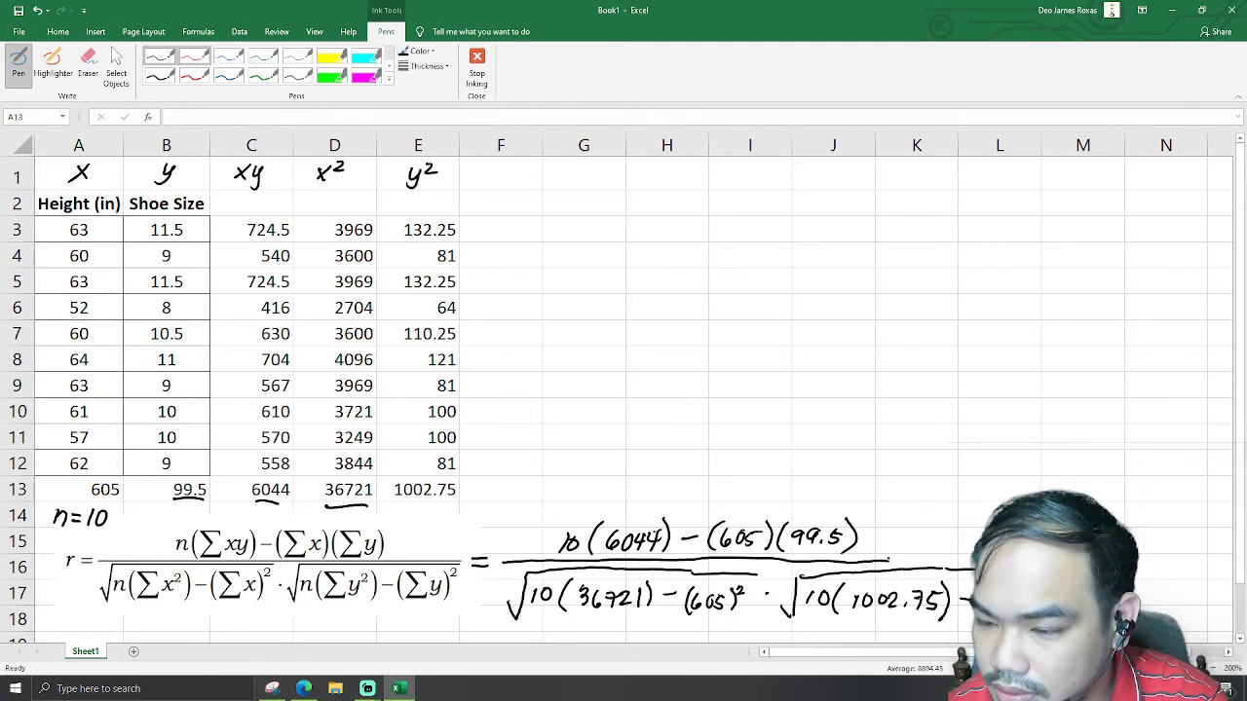
pyautogui.moveTo(887, 559); pyautogui.dragTo(974, 557)
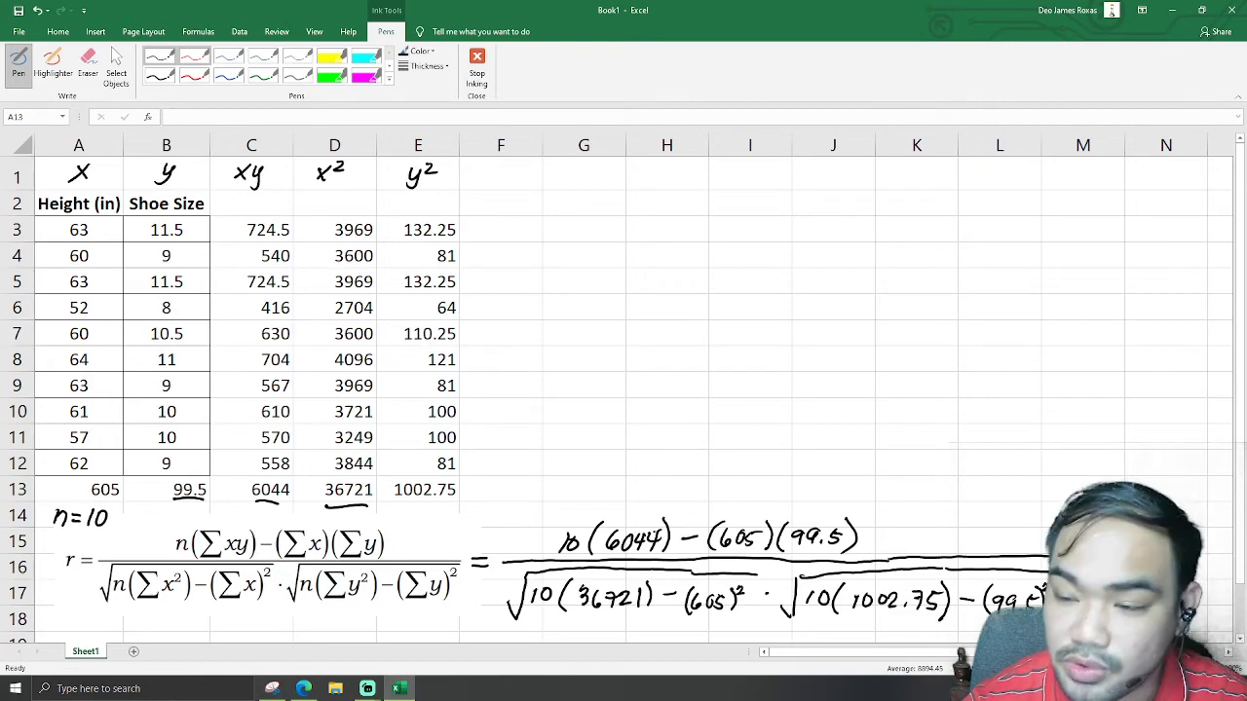
# Step: Draw an arrow from the worked fraction to the empty cells above it and handwrite 0.64 as the result
pyautogui.moveTo(1050, 510); pyautogui.dragTo(885, 470)
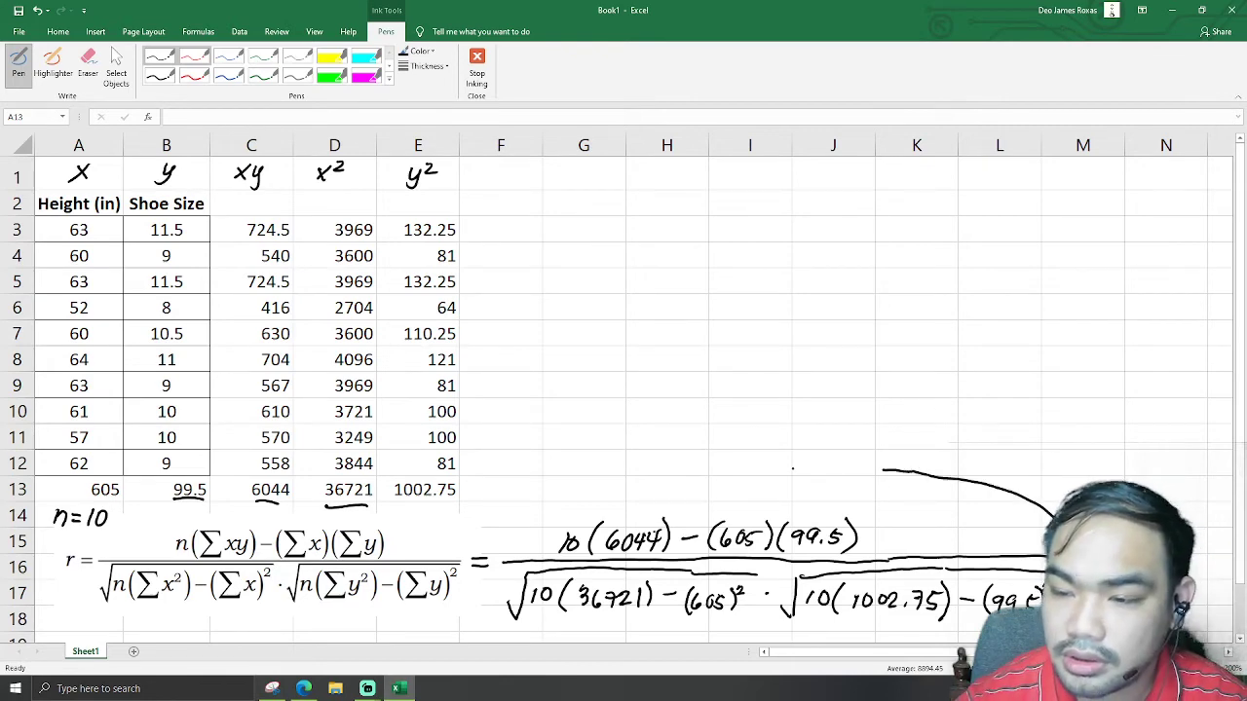
pyautogui.moveTo(901, 455); pyautogui.dragTo(902, 476)
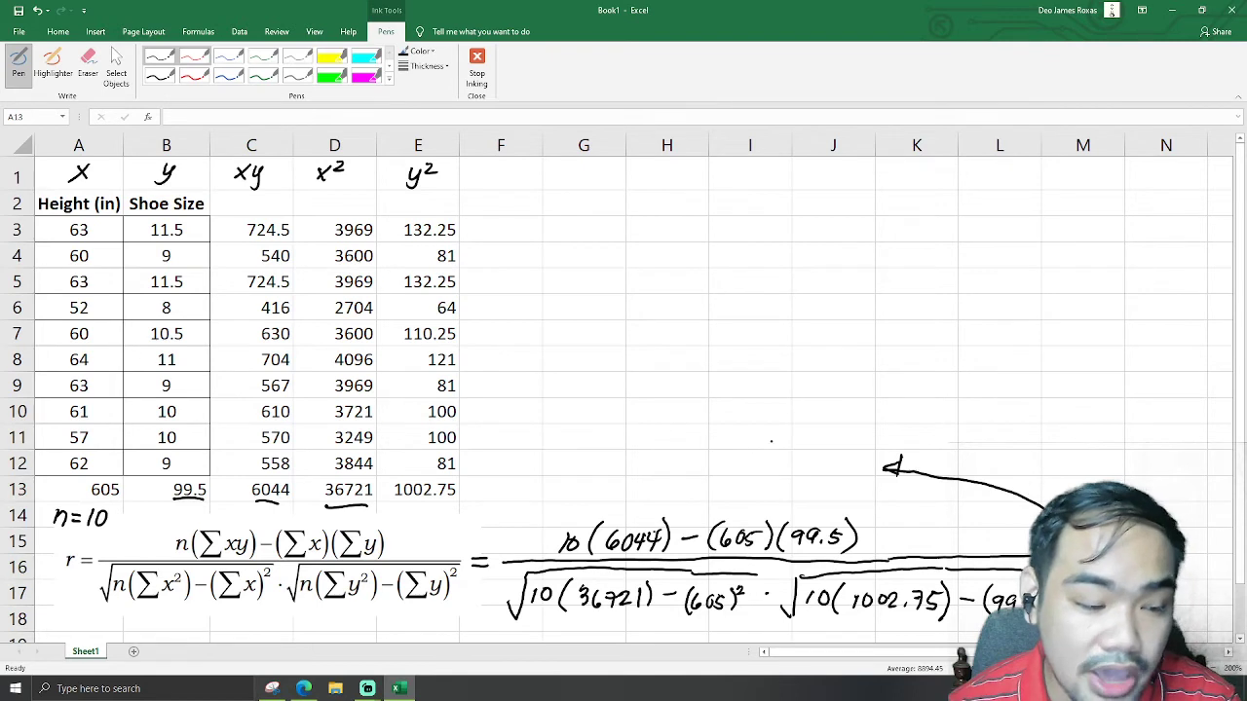
pyautogui.moveTo(761, 449); pyautogui.dragTo(769, 453)
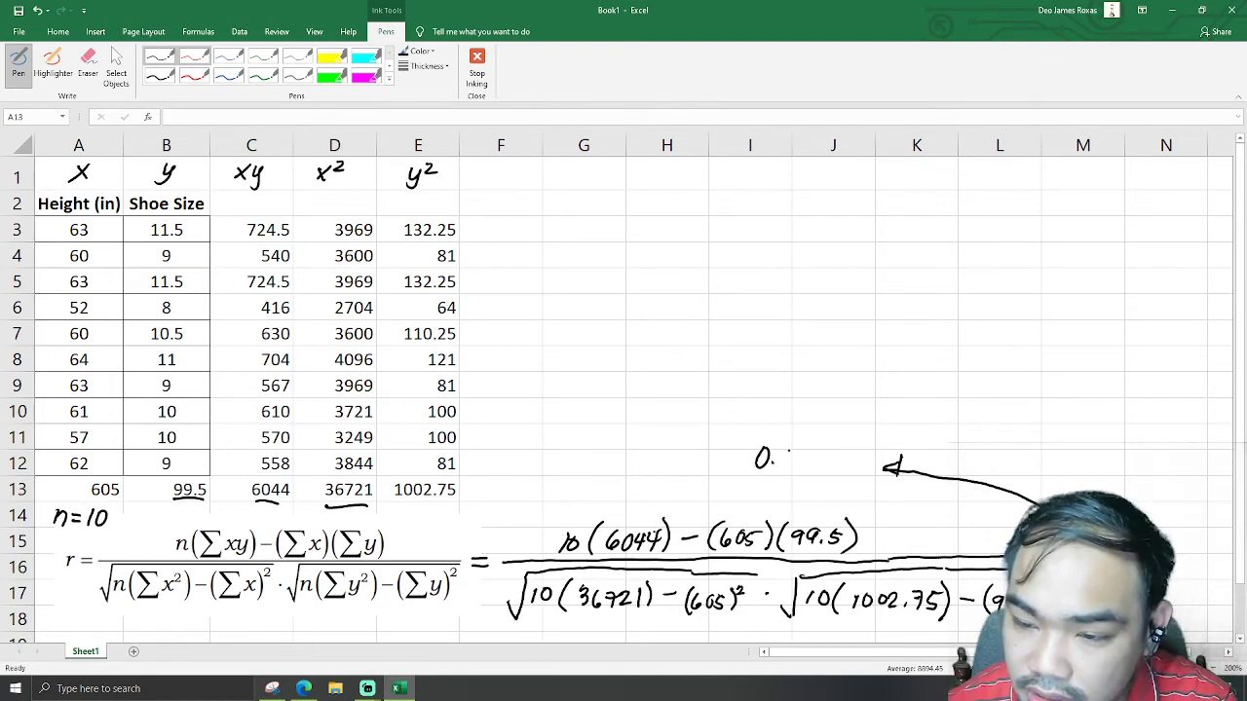
pyautogui.moveTo(790, 447)
pyautogui.mouseDown()
pyautogui.moveTo(787, 462)
pyautogui.moveTo(813, 454)
pyautogui.moveTo(805, 466)
pyautogui.mouseUp()
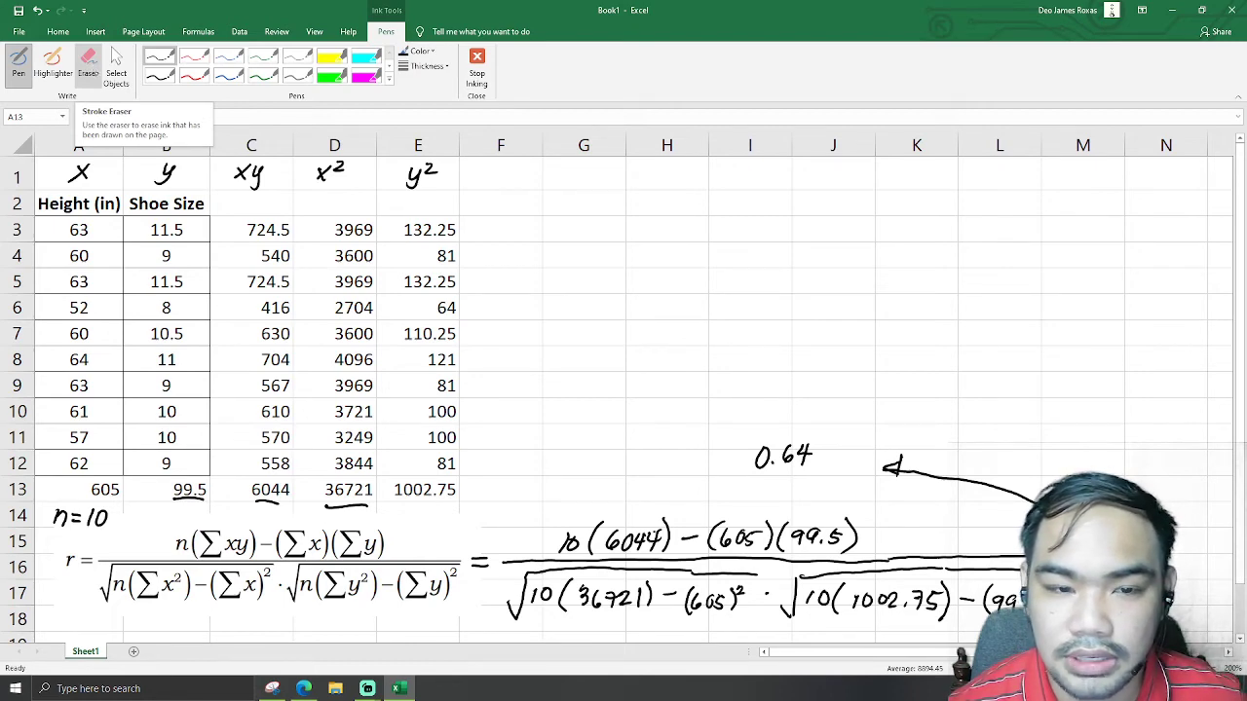
# Step: Erase the last digit of the handwritten result, rewrite it as 0.6245 with a double underline, and stop inking
pyautogui.click(87, 64)
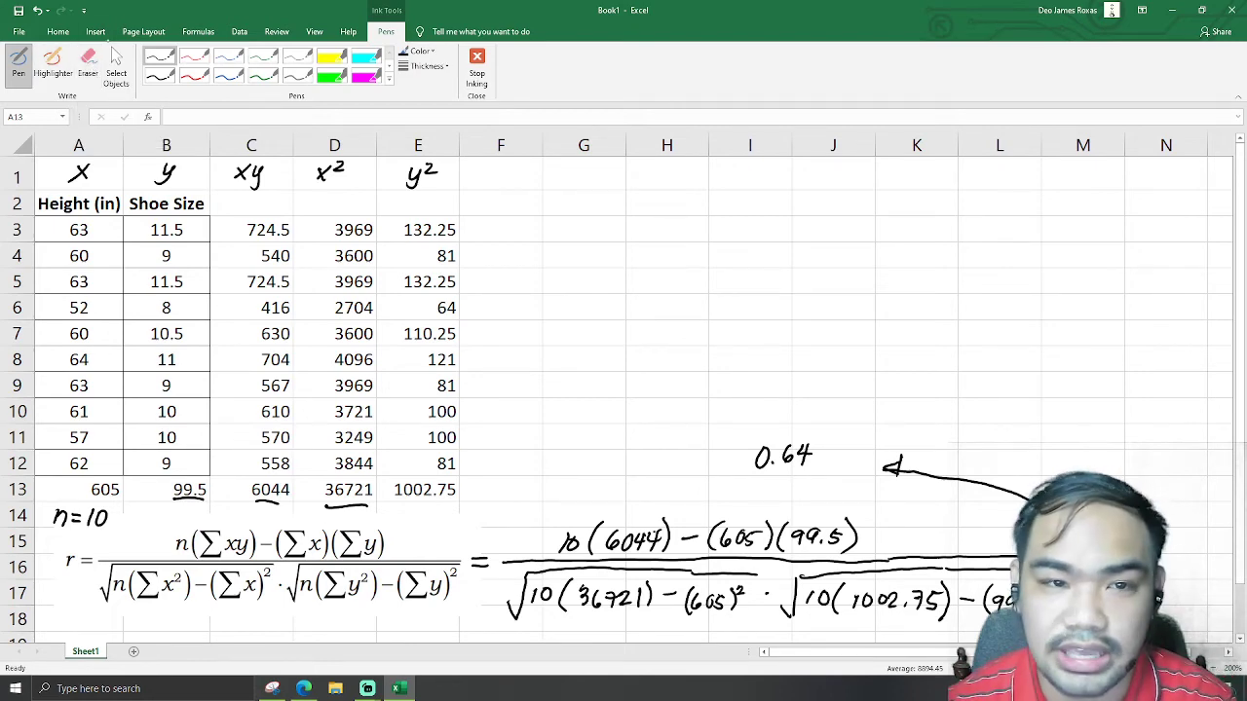
pyautogui.click(804, 455)
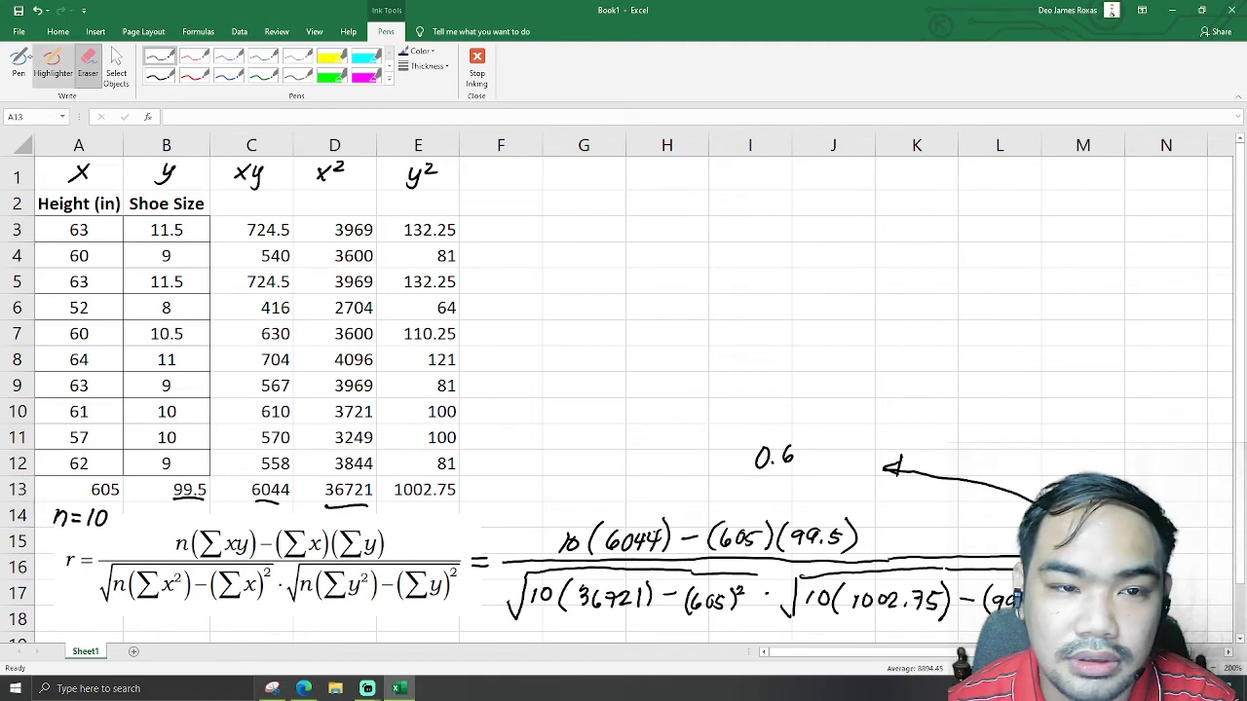
pyautogui.click(18, 61)
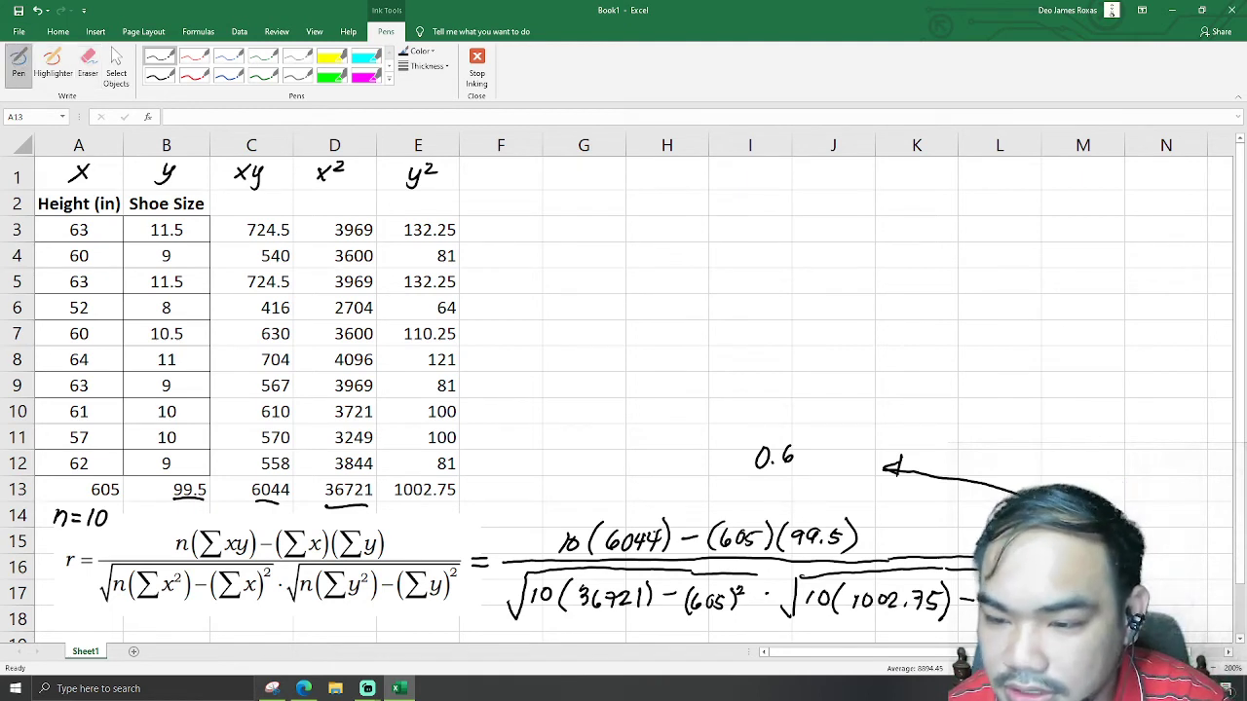
pyautogui.moveTo(805, 449)
pyautogui.mouseDown()
pyautogui.moveTo(798, 463)
pyautogui.moveTo(812, 465)
pyautogui.mouseUp()
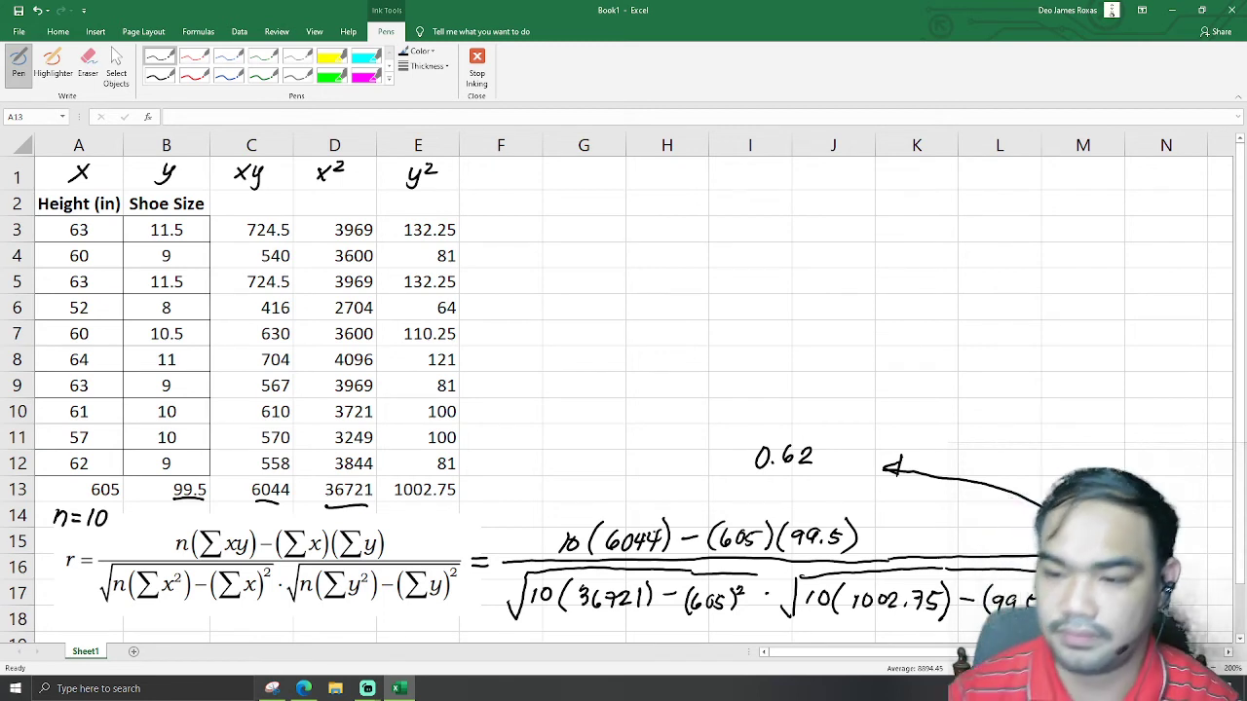
pyautogui.moveTo(823, 449); pyautogui.dragTo(835, 462)
pyautogui.moveTo(831, 451); pyautogui.dragTo(829, 469)
pyautogui.moveTo(852, 449); pyautogui.dragTo(838, 468)
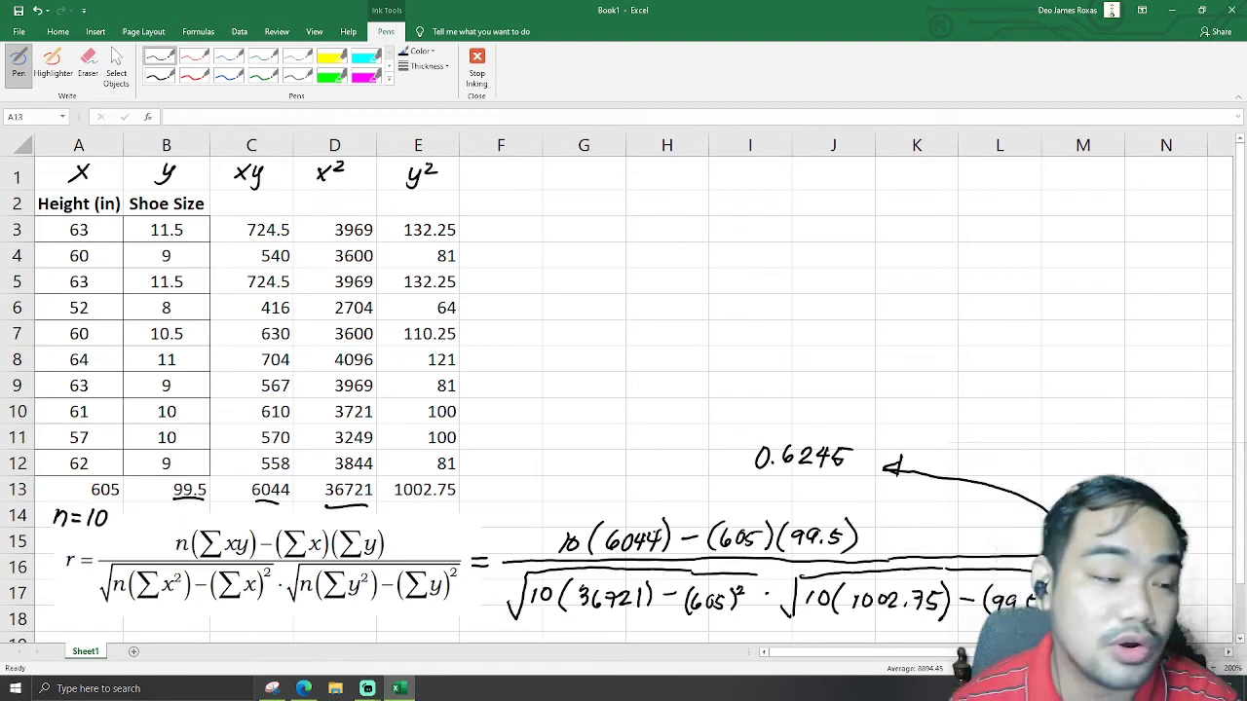
pyautogui.moveTo(764, 479); pyautogui.dragTo(842, 485)
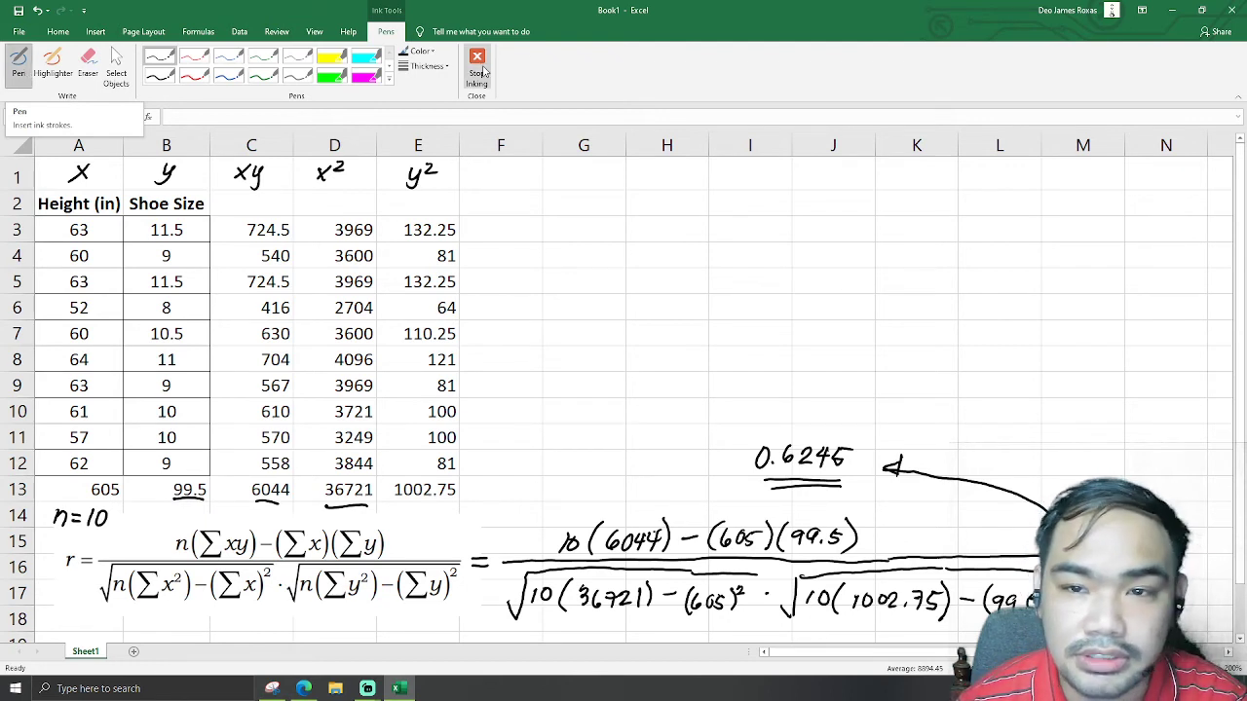
pyautogui.click(479, 70)
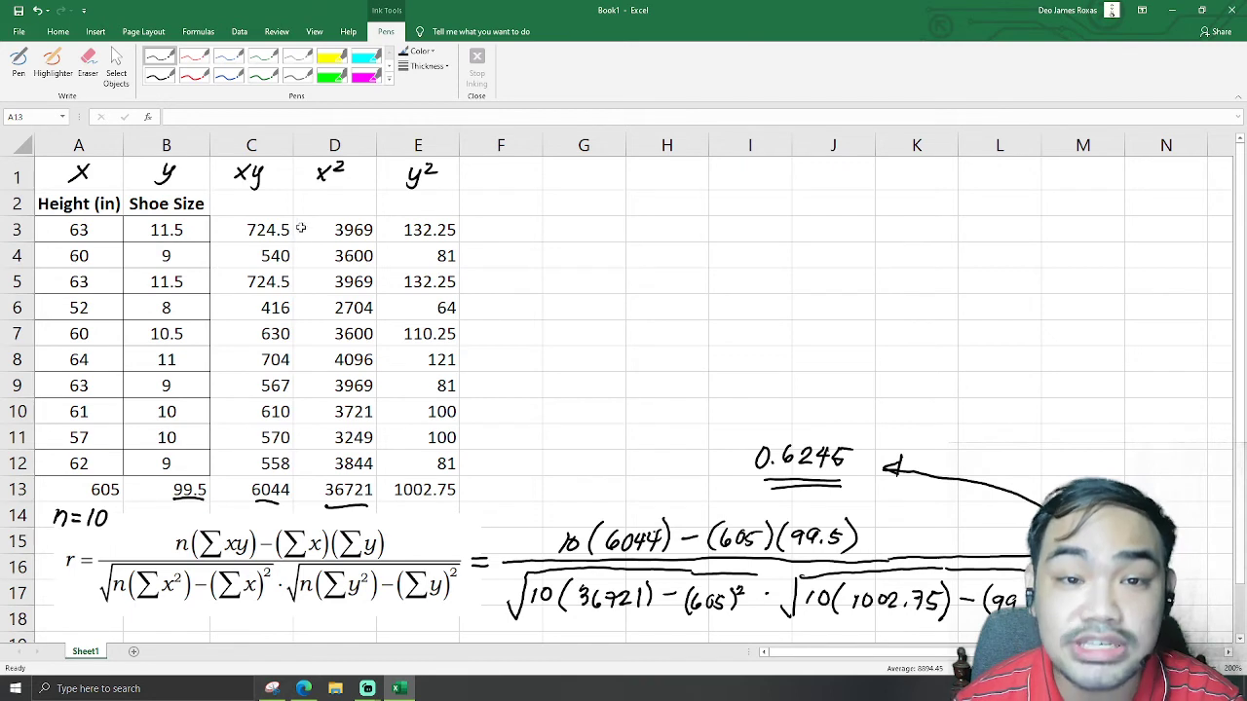
# Step: Start the Correlation analysis from Data Analysis and set its input range to the height and shoe size data in A3:B12
pyautogui.click(240, 32)
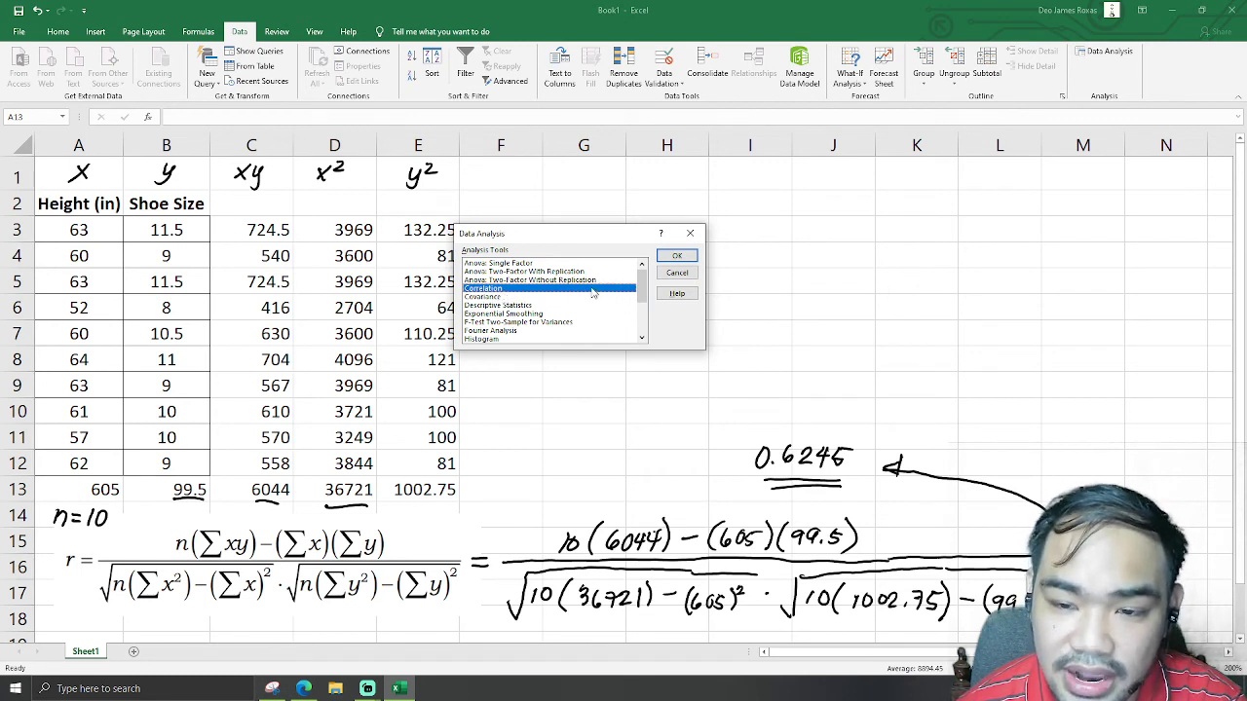
pyautogui.click(678, 257)
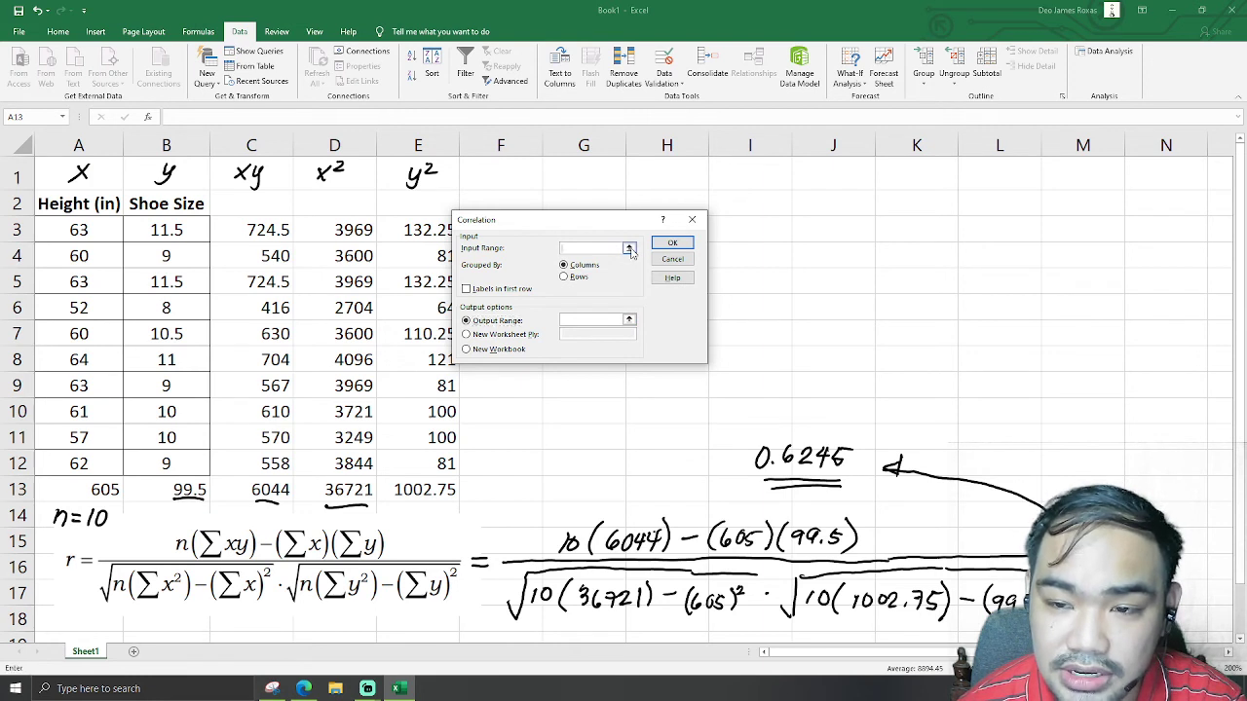
pyautogui.click(629, 249)
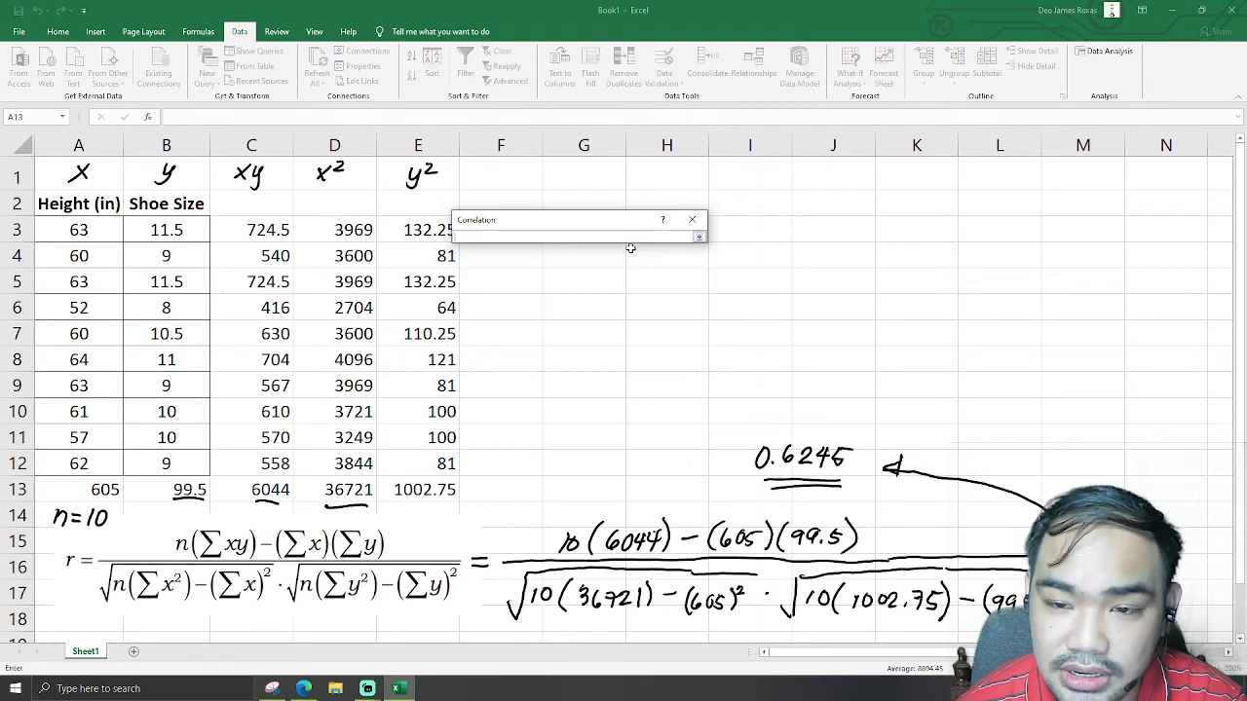
pyautogui.click(698, 238)
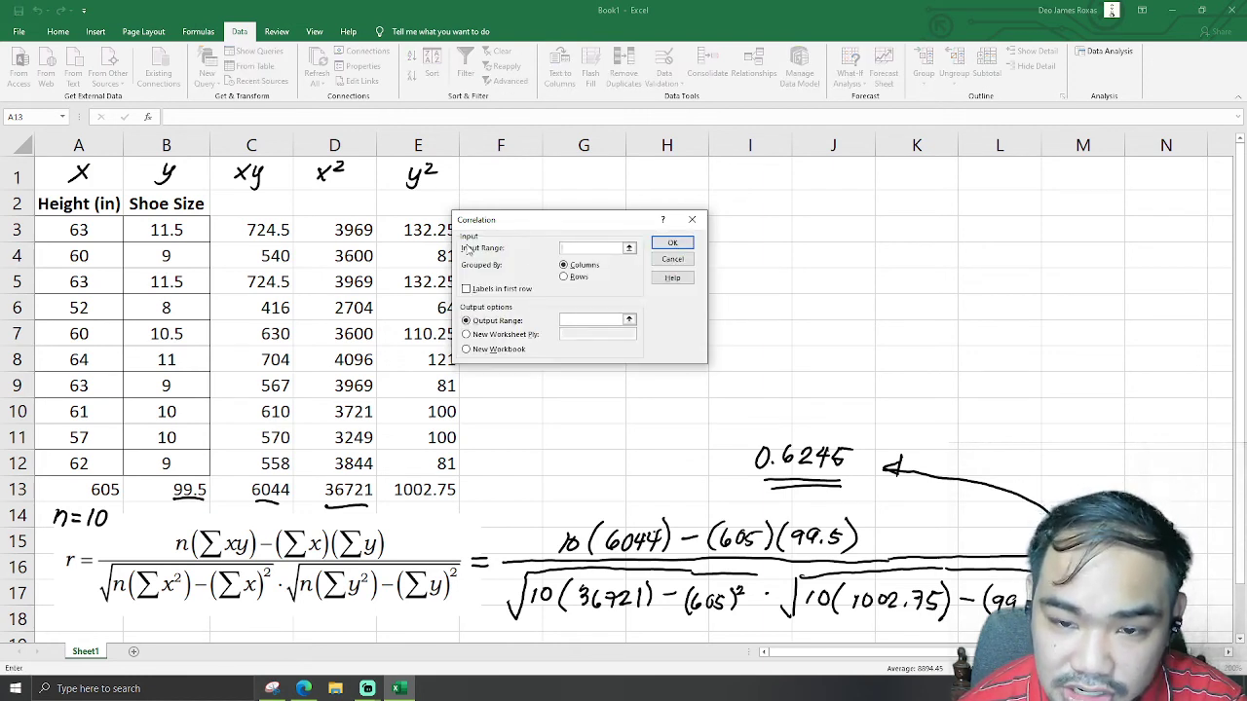
pyautogui.click(629, 249)
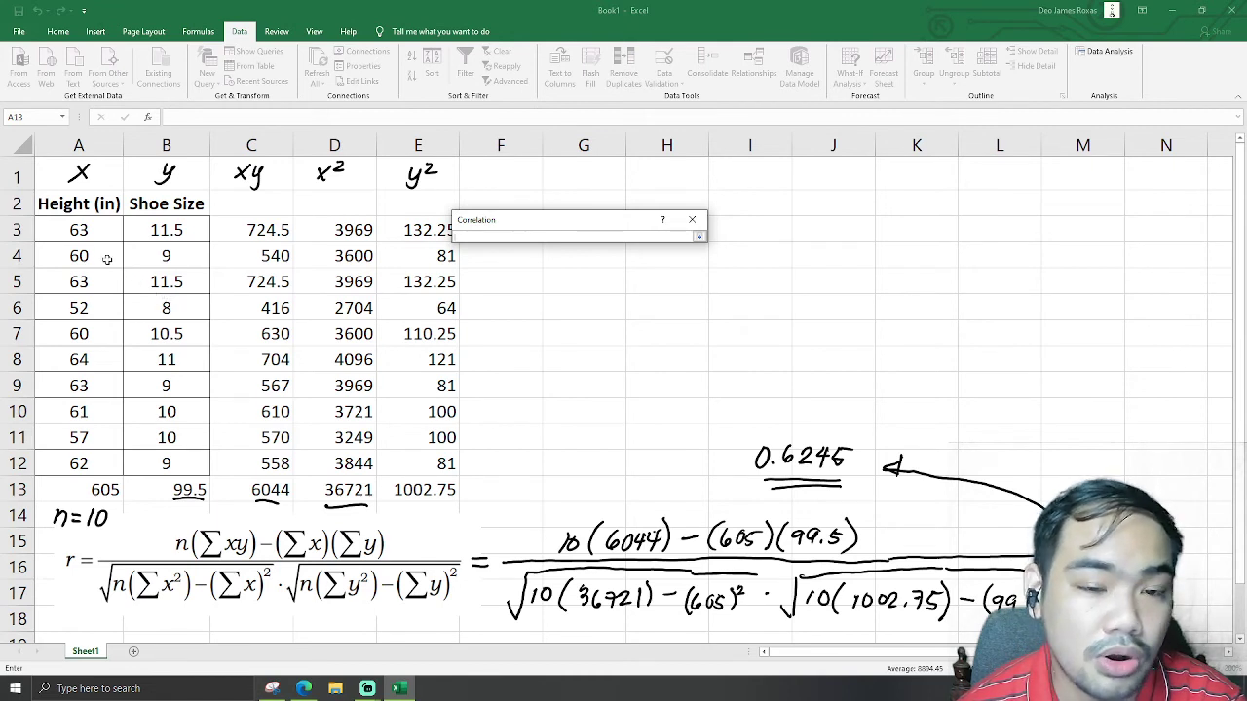
pyautogui.moveTo(81, 229); pyautogui.dragTo(181, 456)
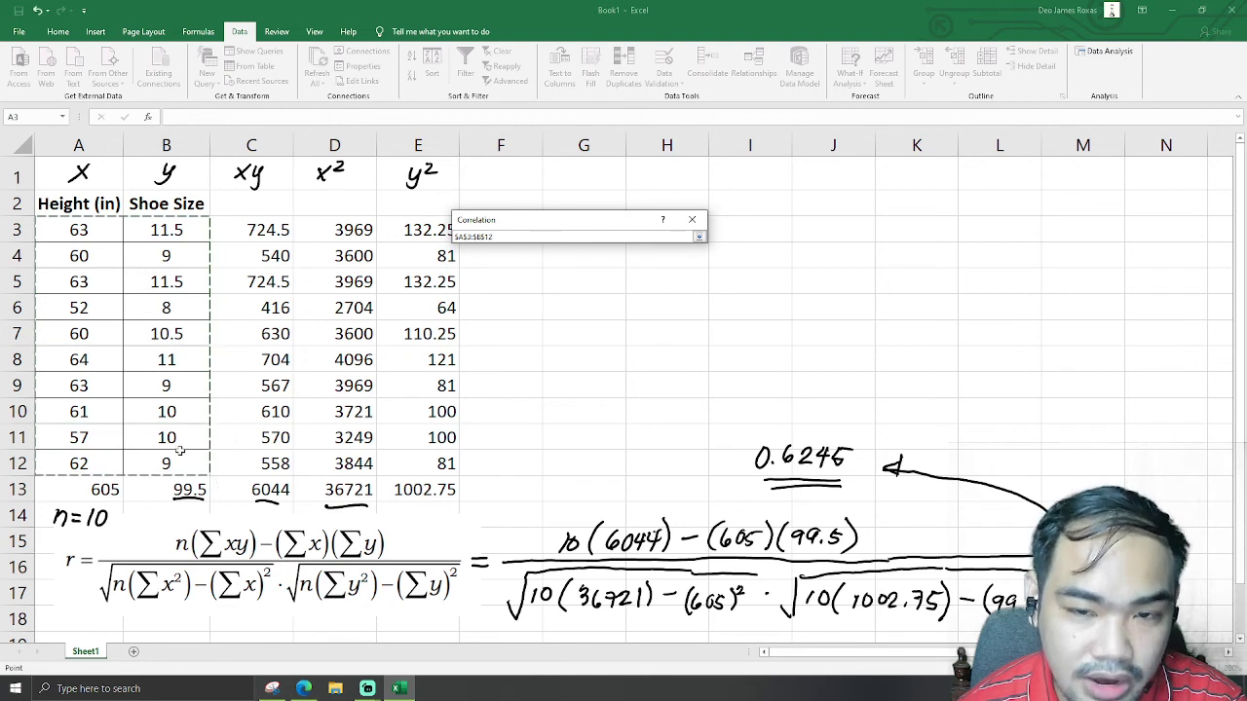
pyautogui.click(698, 239)
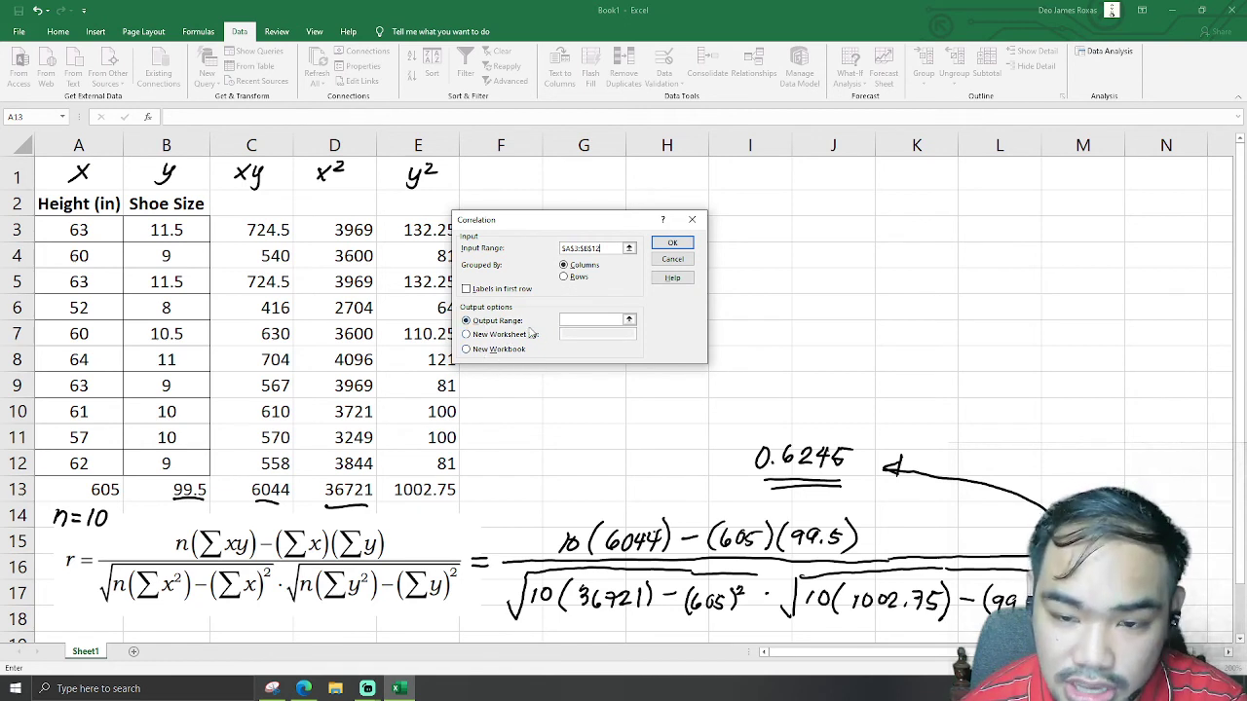
# Step: Set the correlation output range to I2, run the analysis, and select the resulting coefficient in J4
pyautogui.click(630, 319)
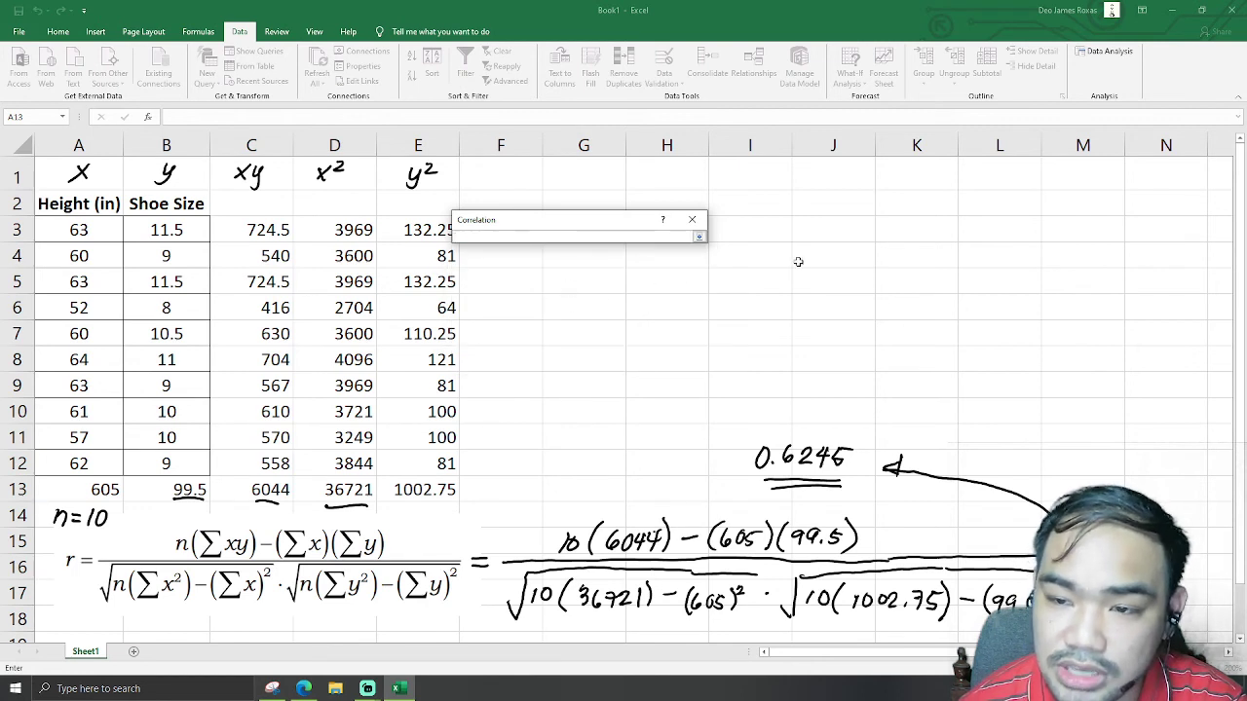
pyautogui.click(764, 204)
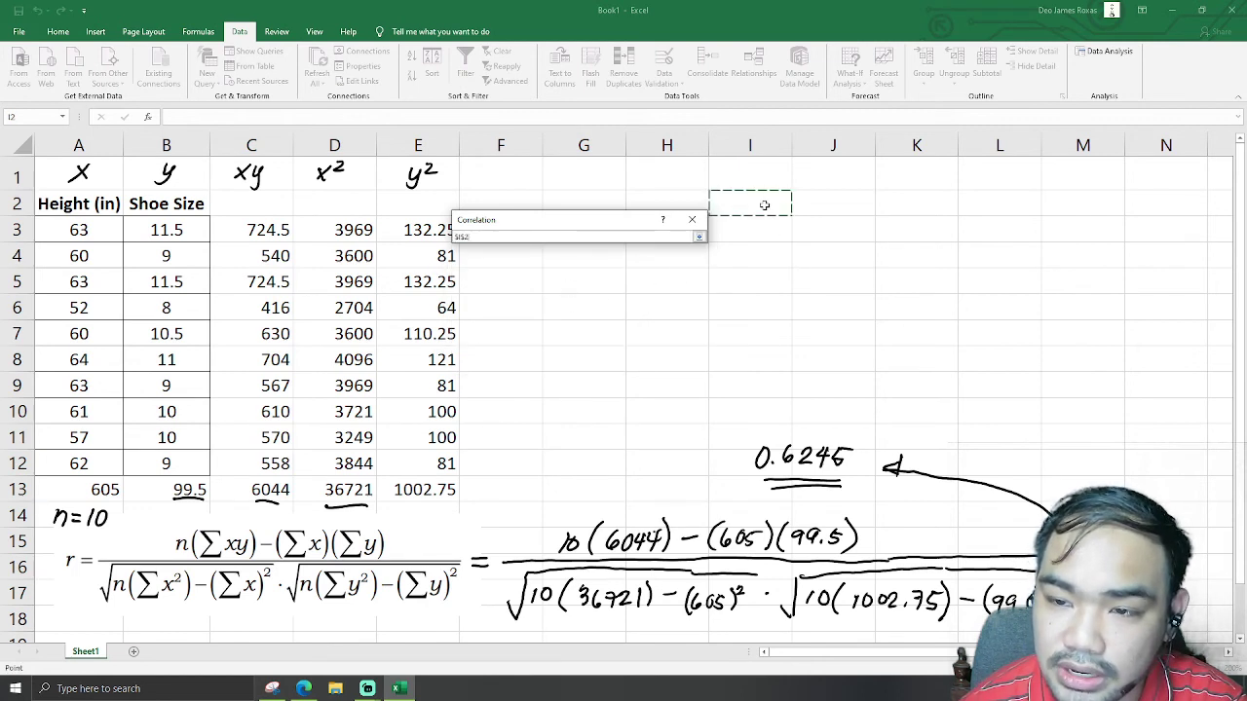
pyautogui.click(698, 237)
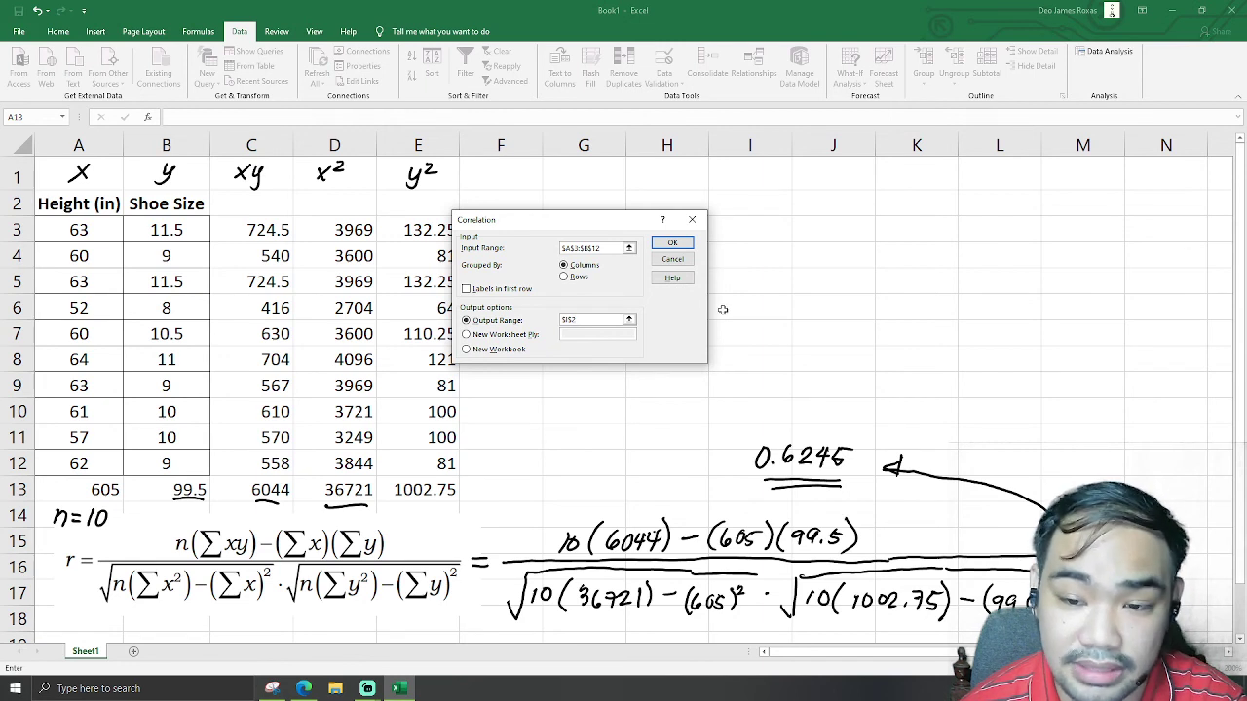
pyautogui.click(673, 243)
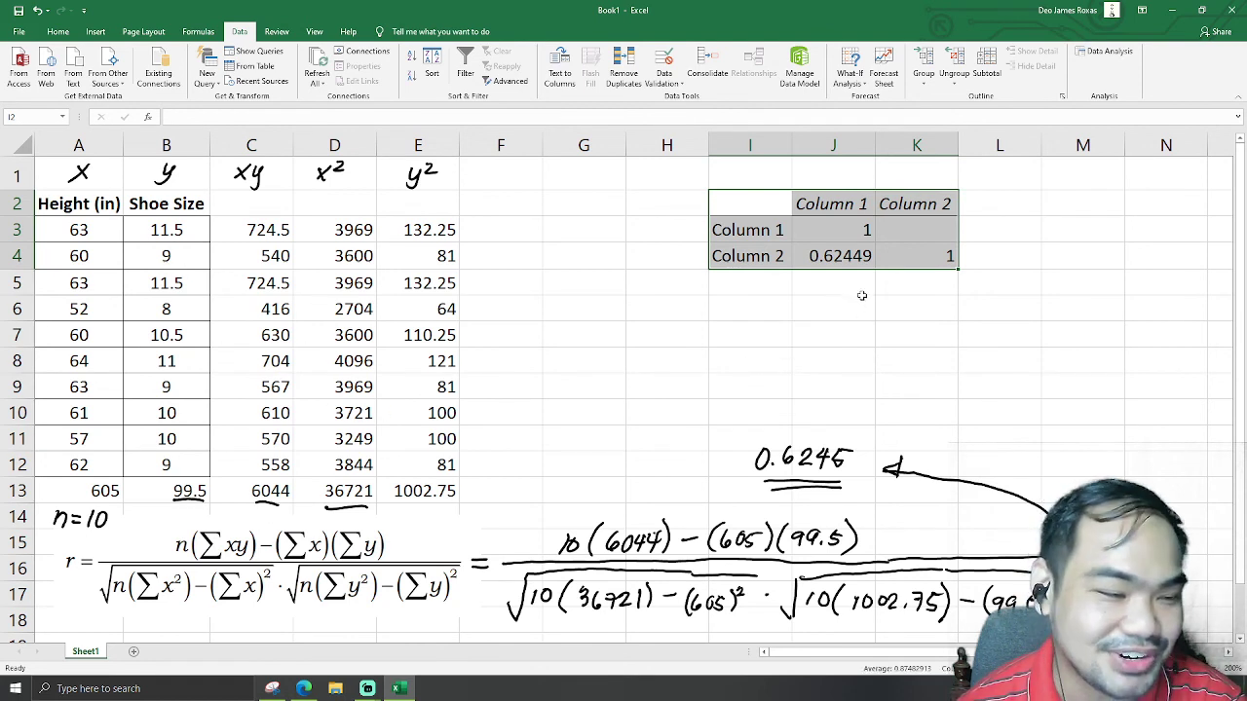
pyautogui.click(849, 255)
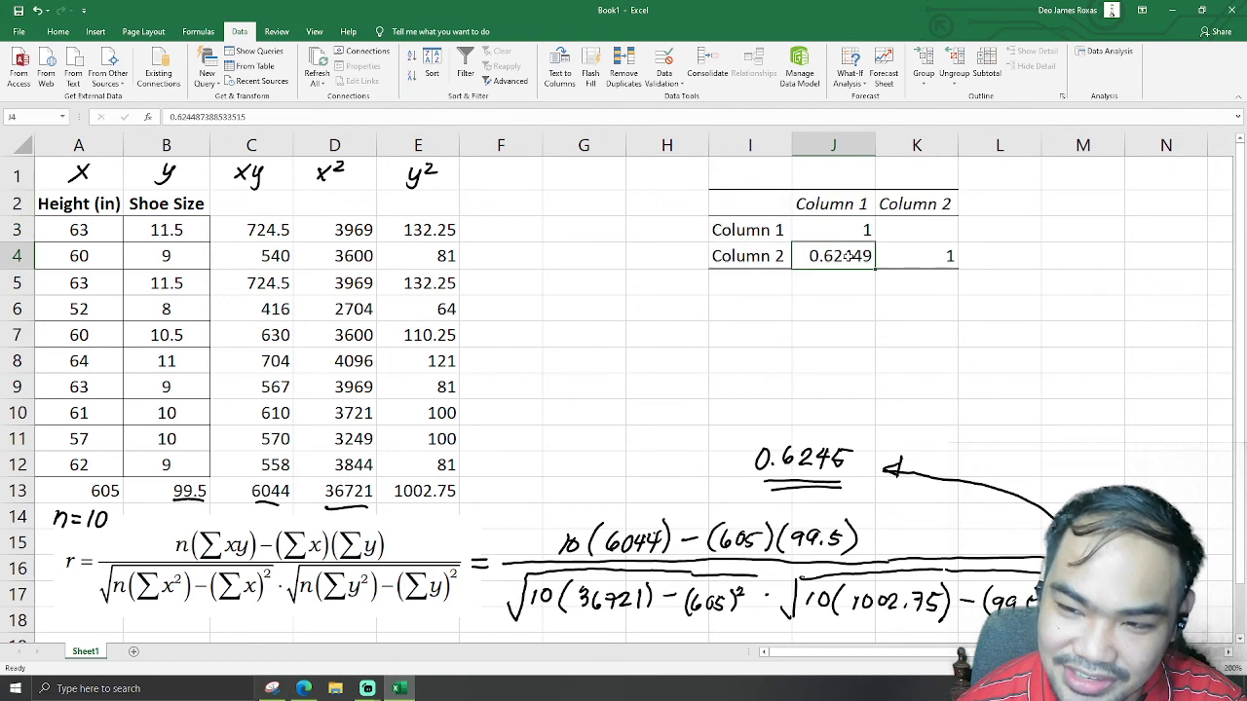